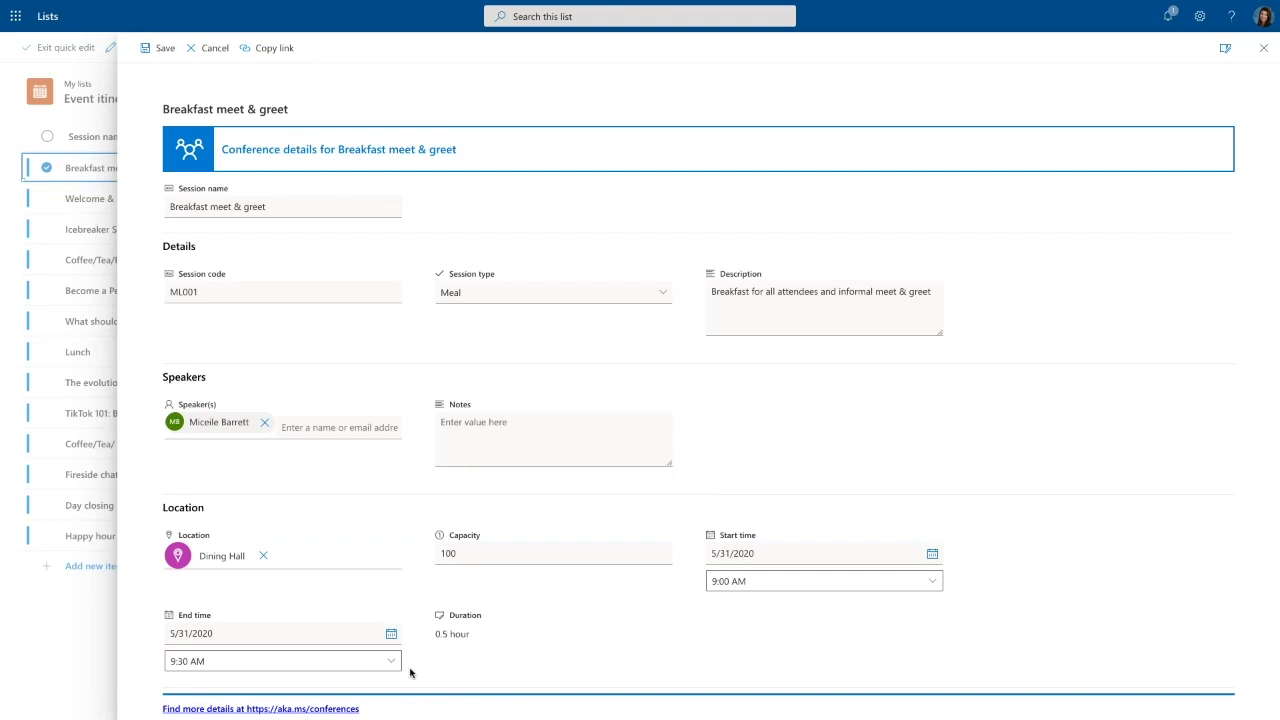
# Open the form layout configuration for the Breakfast meet & greet item and examine its header formatting JSON
pyautogui.click(1225, 48)
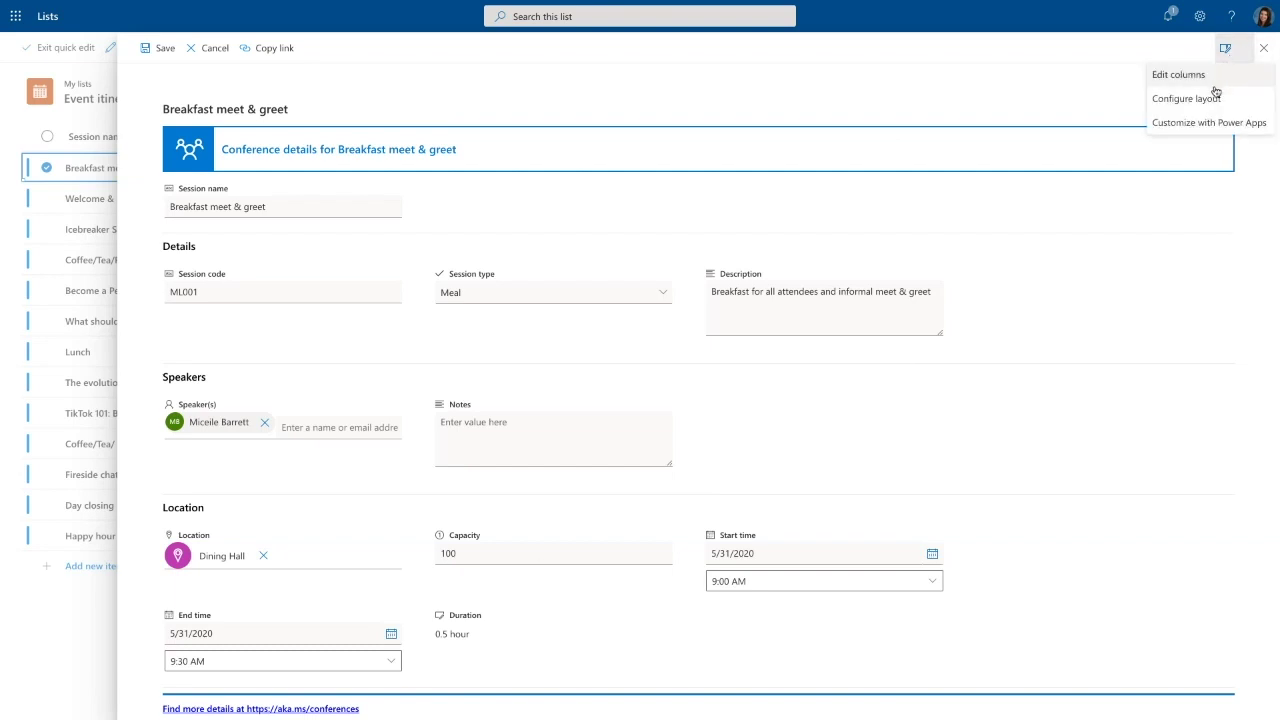
pyautogui.click(1213, 101)
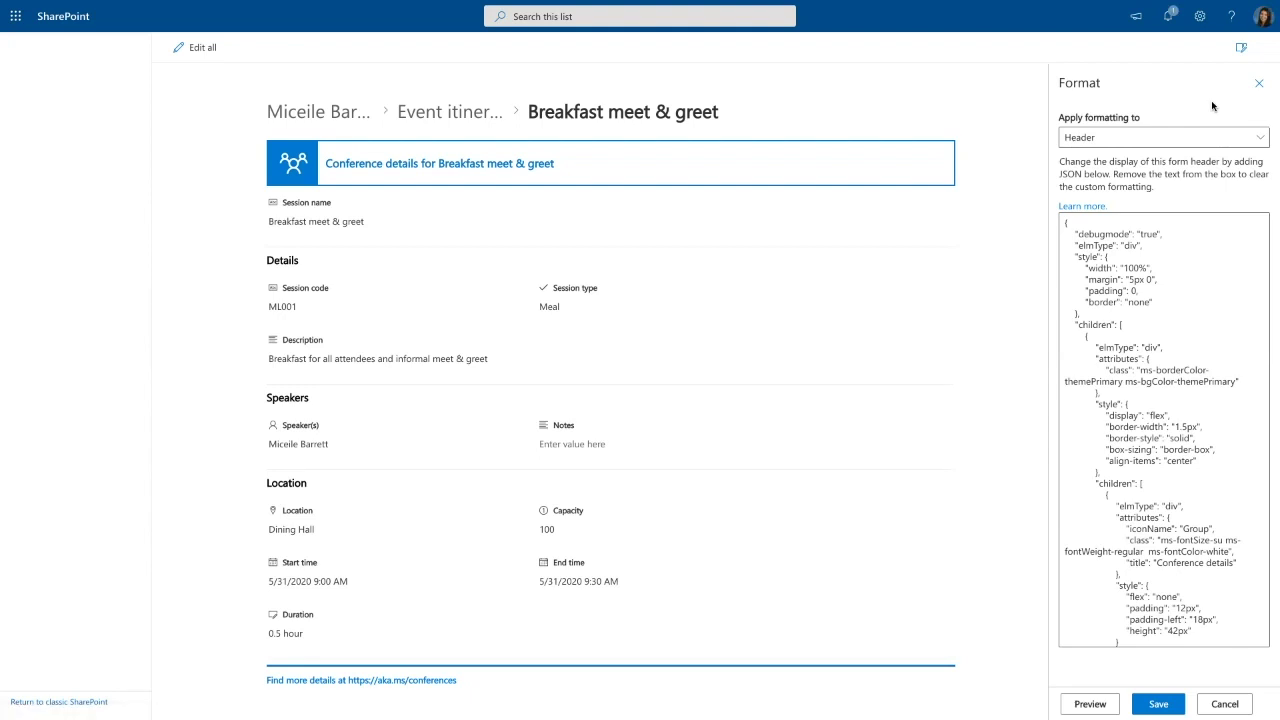
pyautogui.click(1161, 141)
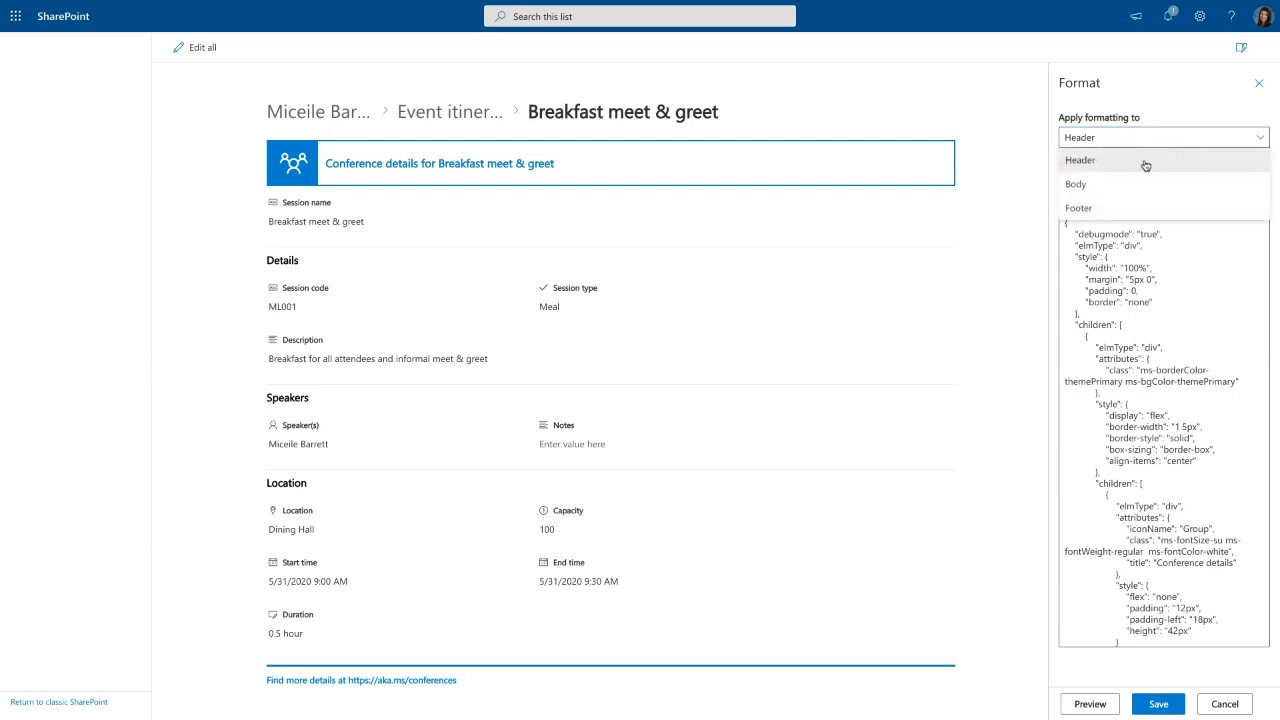
pyautogui.click(1146, 163)
pyautogui.click(1127, 332)
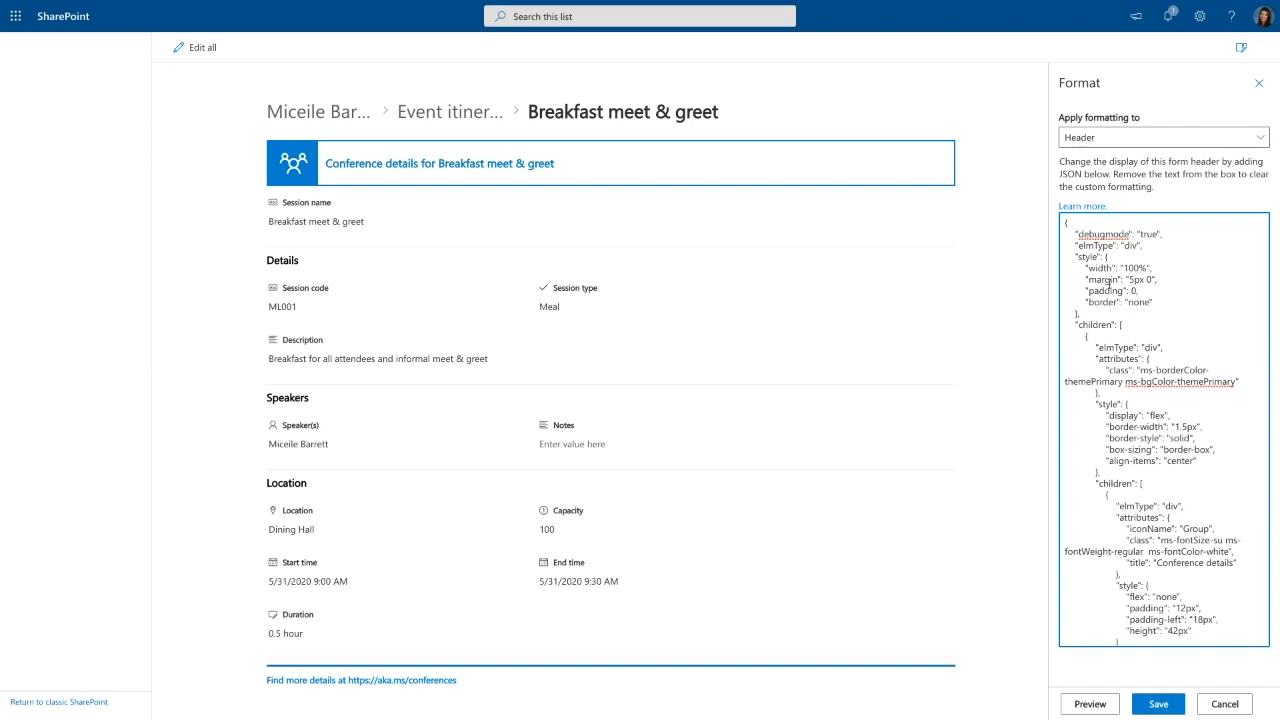
pyautogui.scroll(-2, 1108, 280)
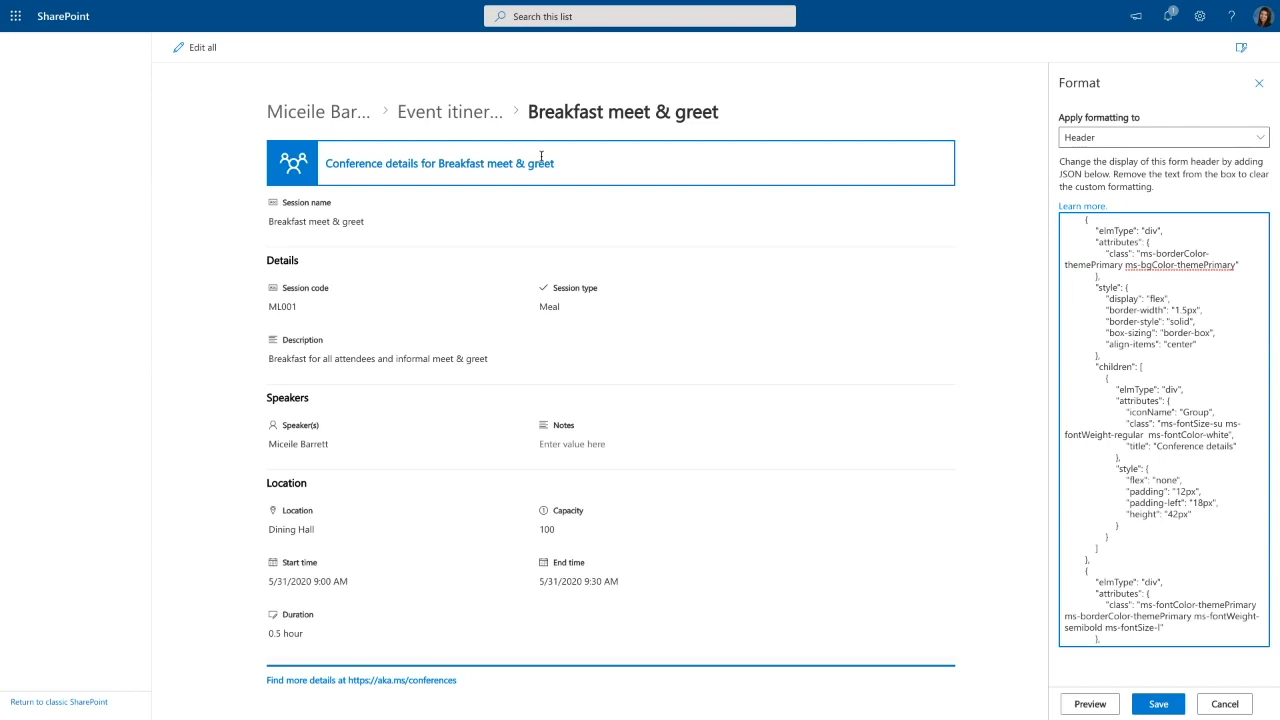
# Switch the formatting target to Body and examine the JSON sections, highlighting the one containing Session name
pyautogui.click(1184, 134)
pyautogui.click(1124, 187)
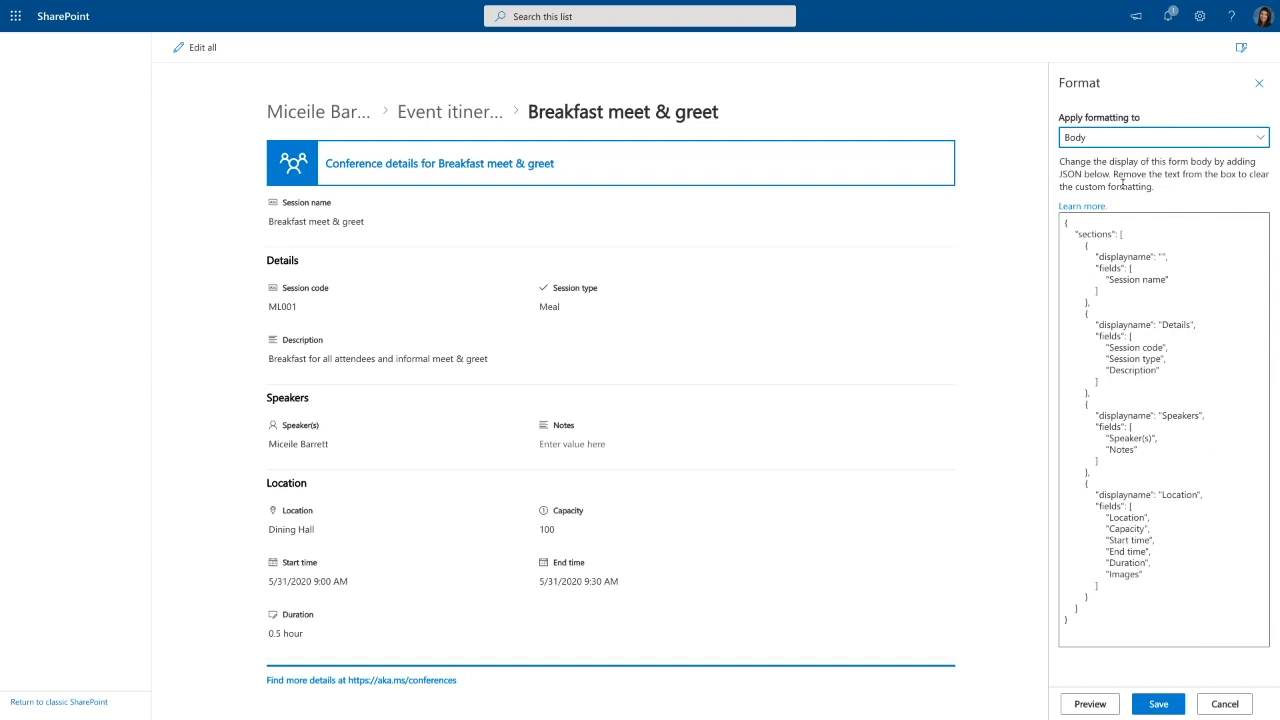
pyautogui.click(1116, 370)
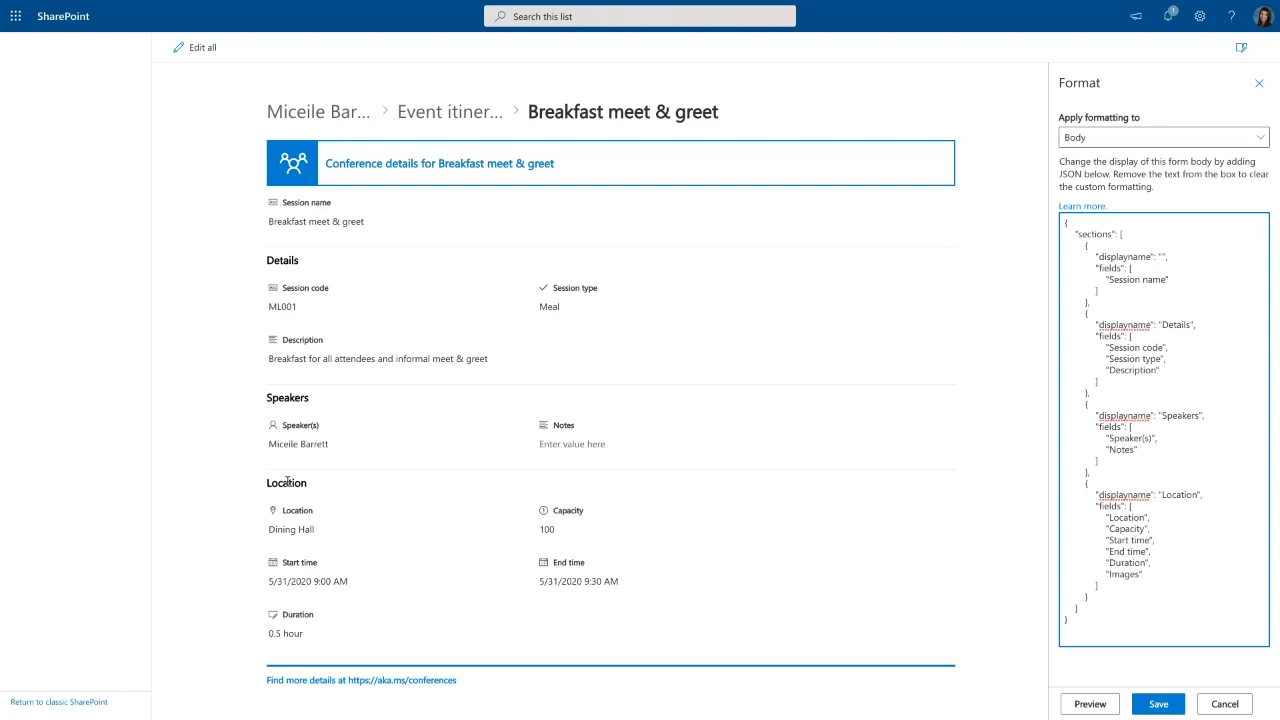
pyautogui.click(1138, 287)
pyautogui.moveTo(1094, 252); pyautogui.dragTo(1183, 283)
pyautogui.moveTo(1080, 244); pyautogui.dragTo(1092, 302)
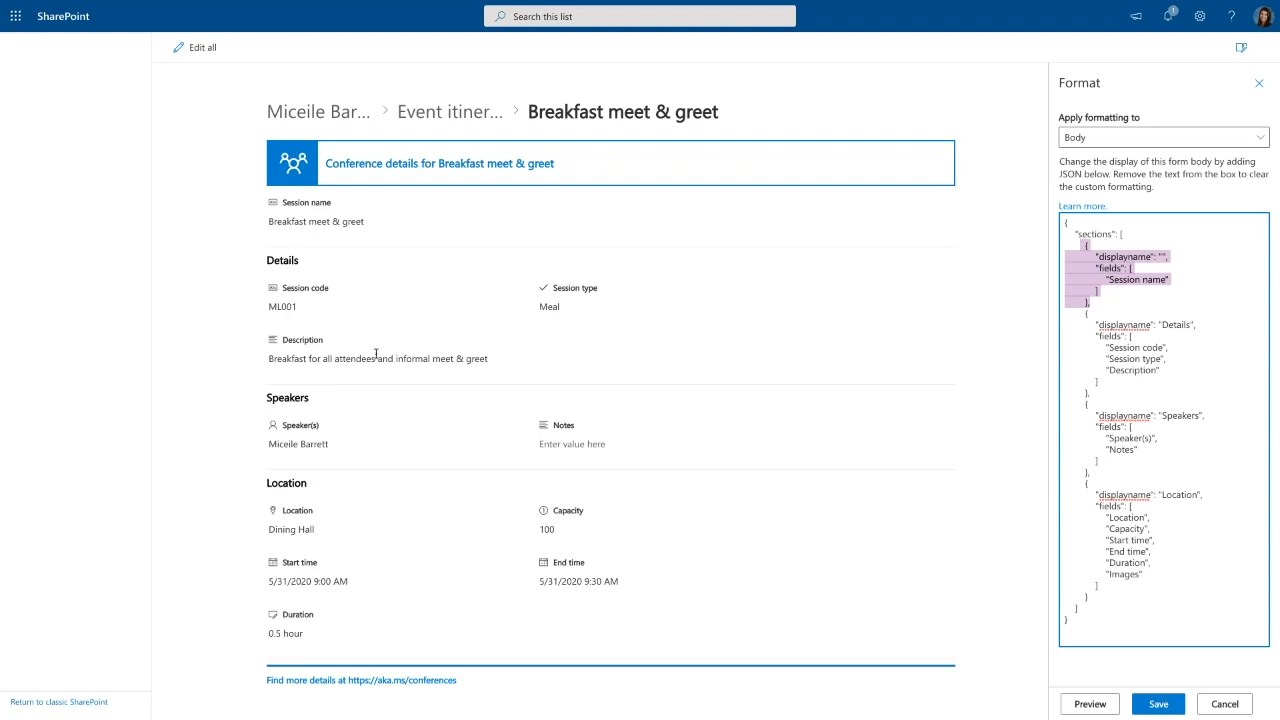
# Switch the formatting target to Footer and examine its JSON
pyautogui.click(1100, 140)
pyautogui.click(1097, 204)
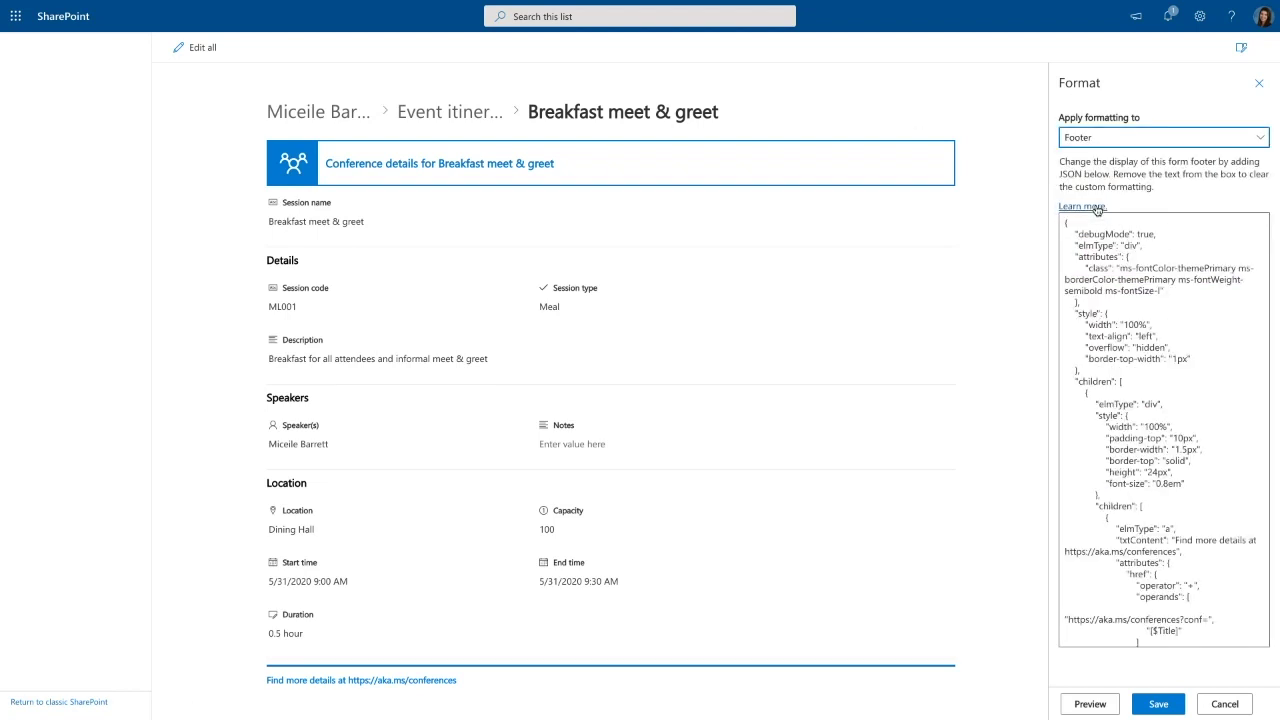
pyautogui.click(1081, 301)
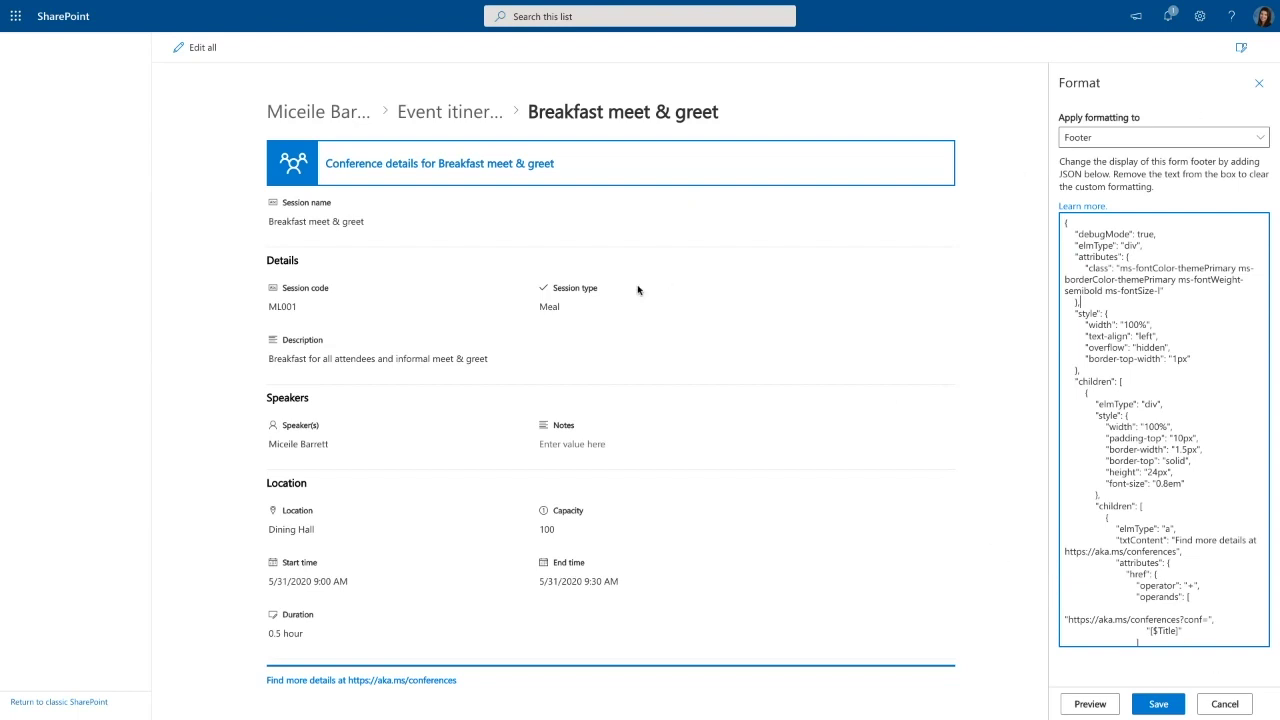
# Replace the speaker in the Speaker(s) field with user0TestUser
pyautogui.click(349, 447)
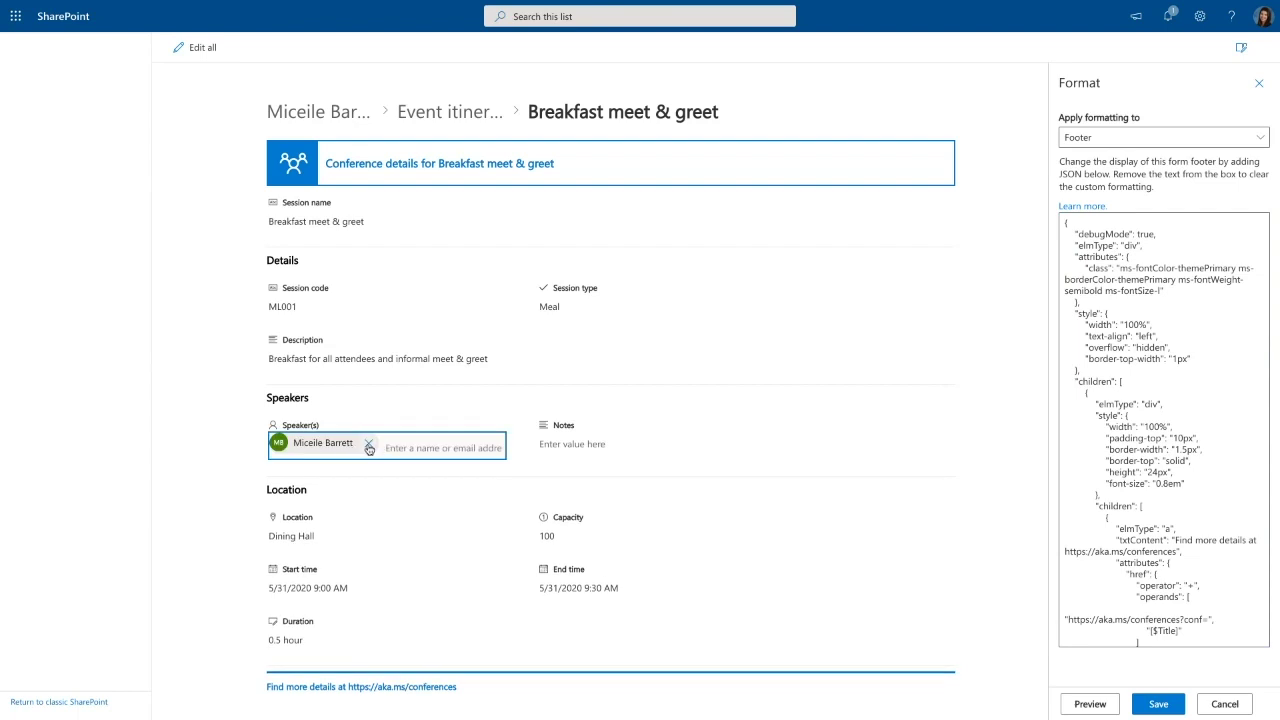
pyautogui.click(368, 445)
pyautogui.write('user0TestUser')
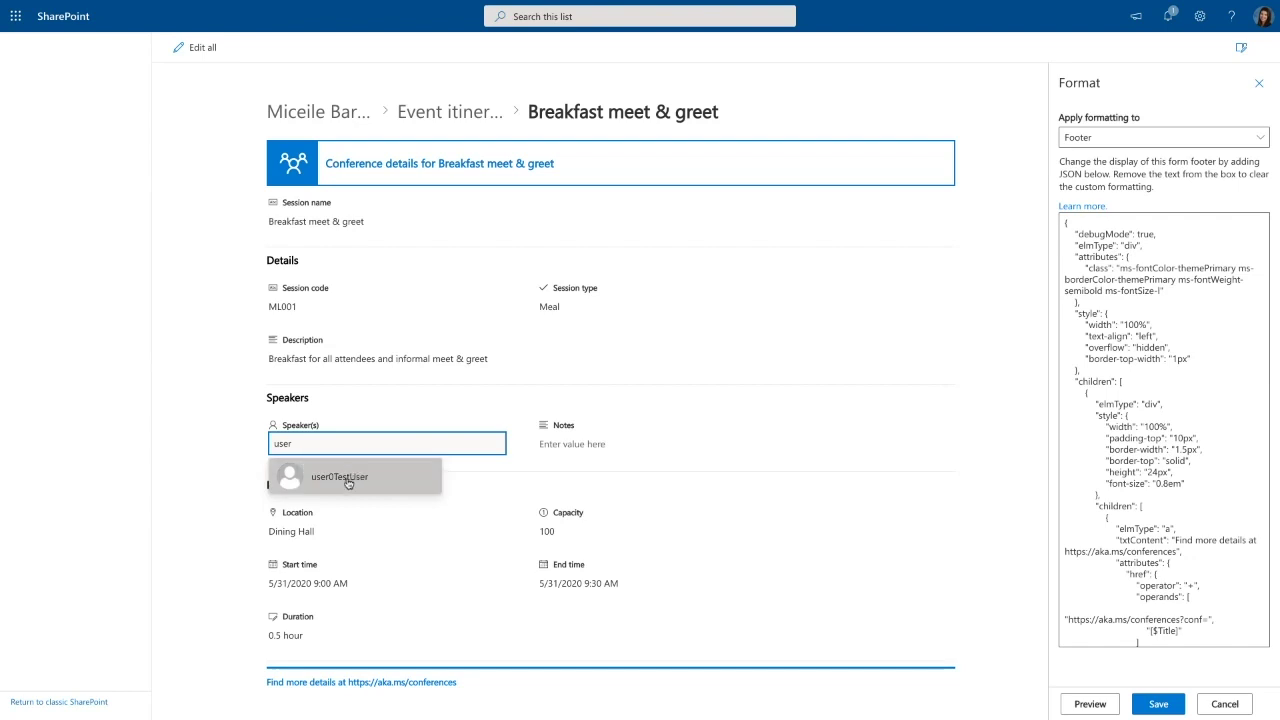
pyautogui.click(345, 478)
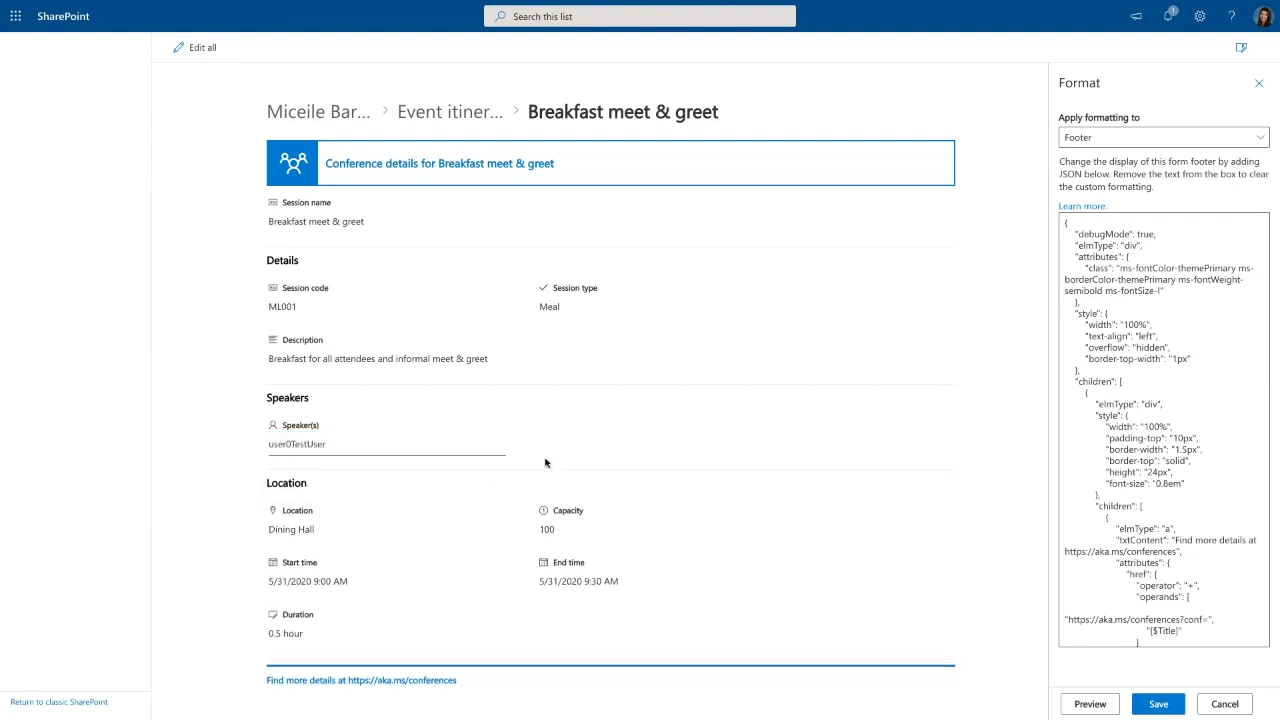
# Remove the test user from the Speaker(s) field and put the original speaker back
pyautogui.click(357, 450)
pyautogui.click(368, 445)
pyautogui.write('mic')
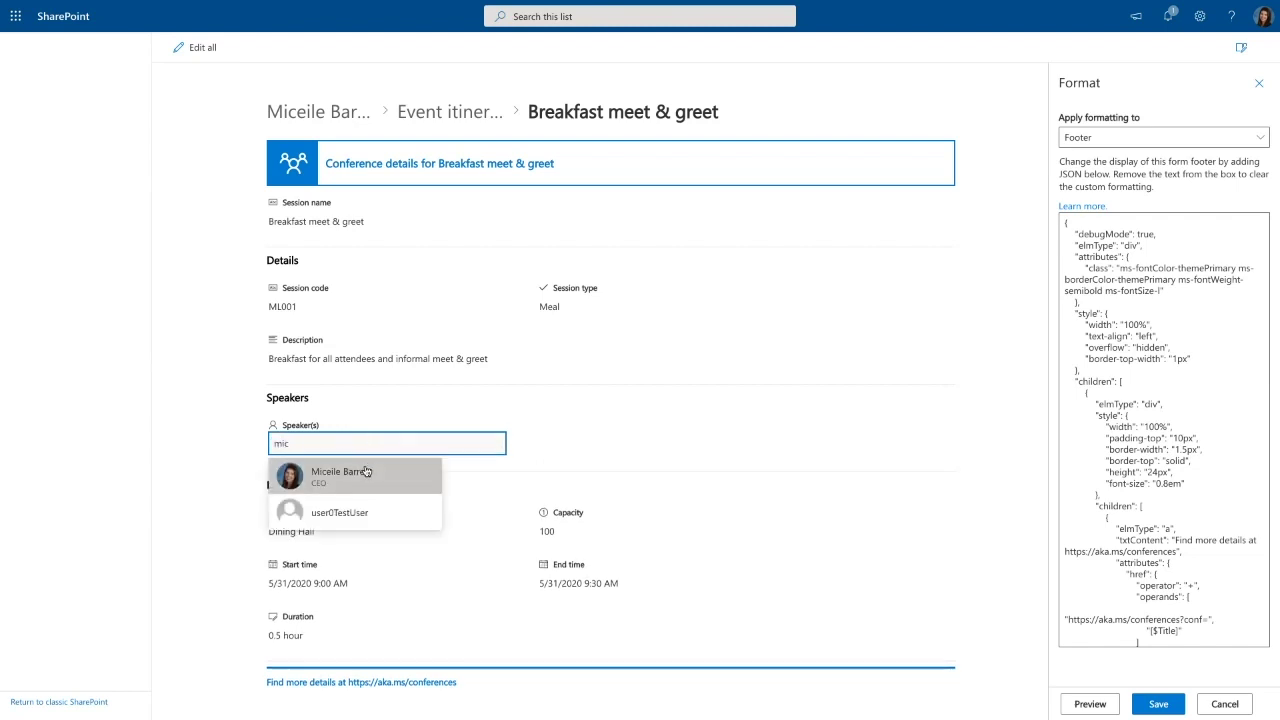
pyautogui.click(371, 471)
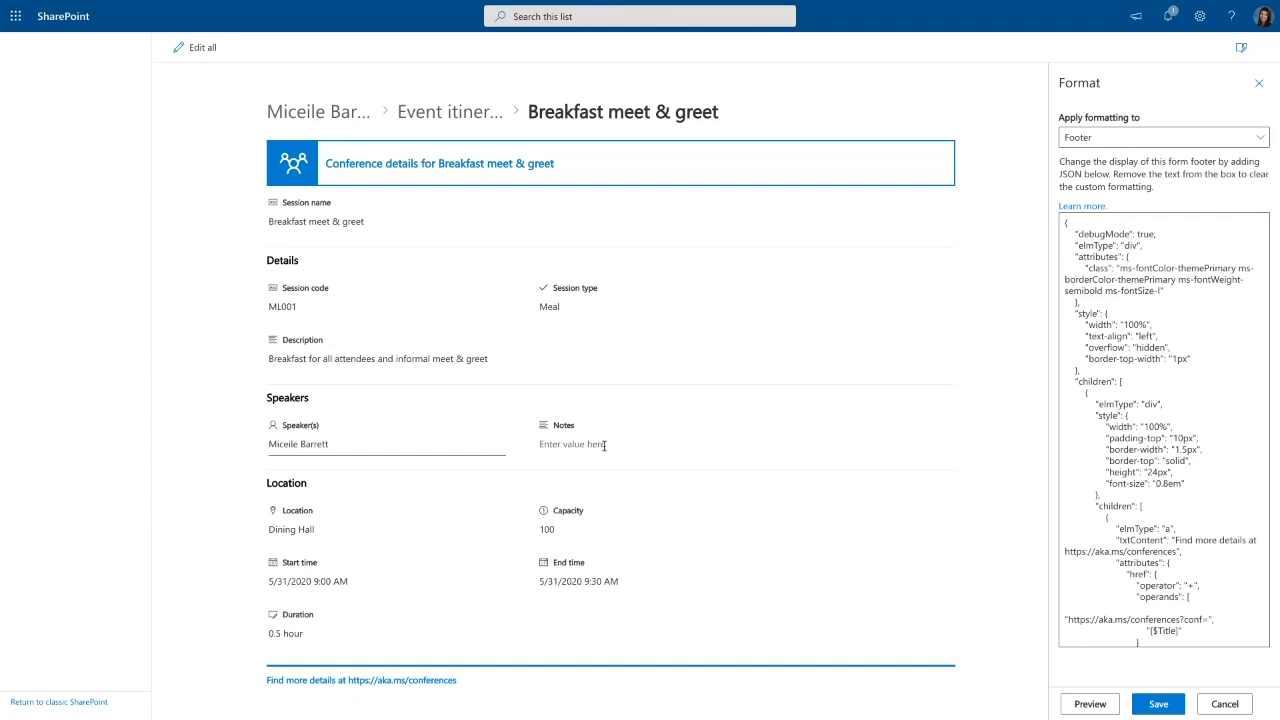
# Cancel the form formatting and open the editor for the columns shown in the form
pyautogui.click(1219, 709)
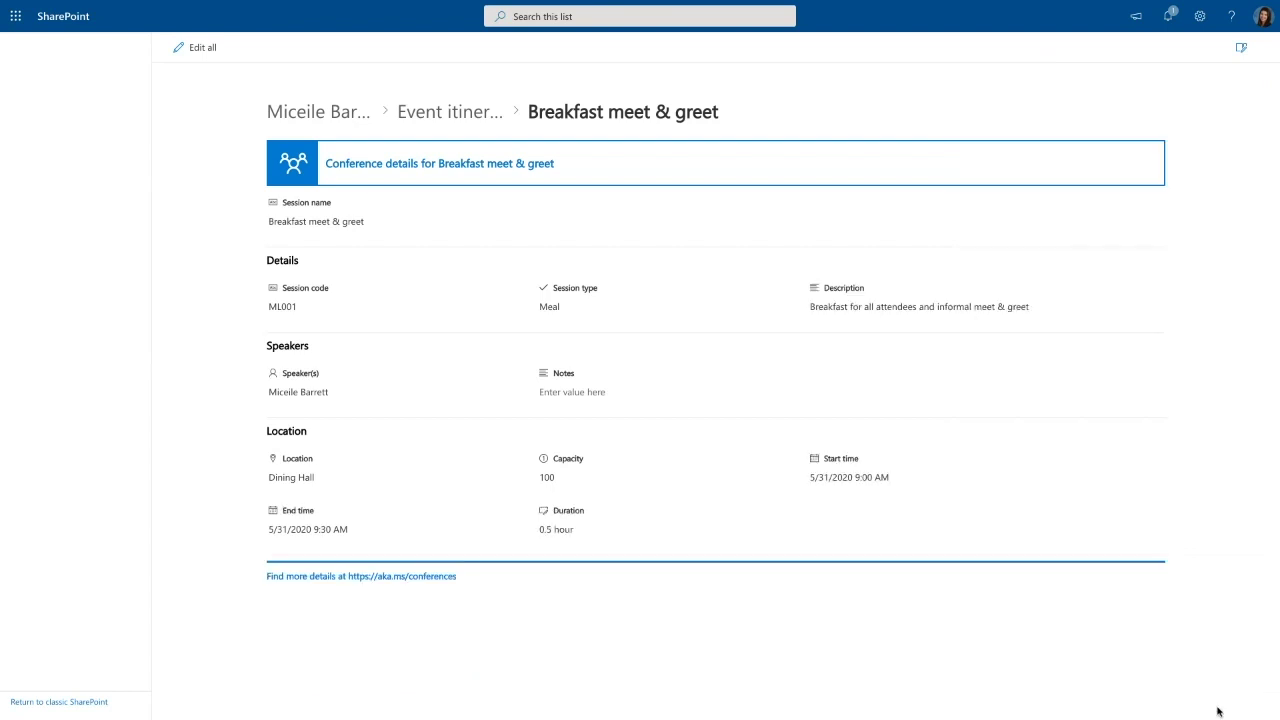
pyautogui.click(1243, 52)
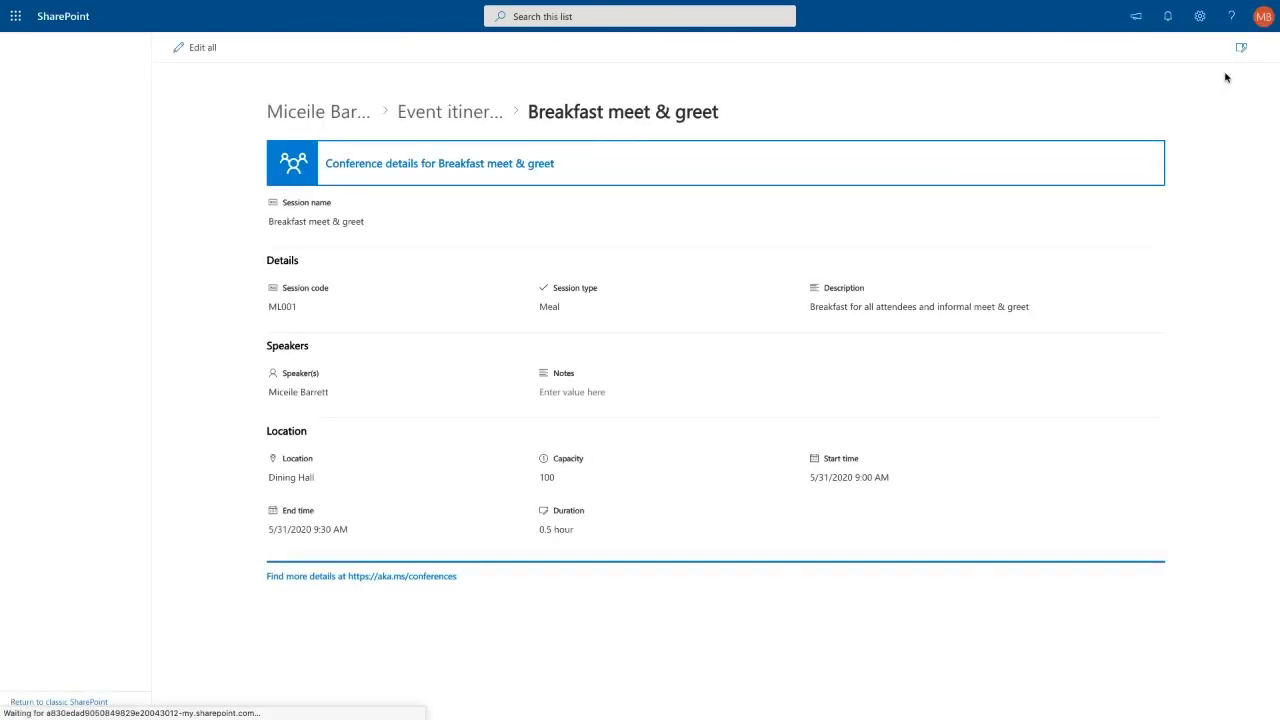
pyautogui.click(1240, 55)
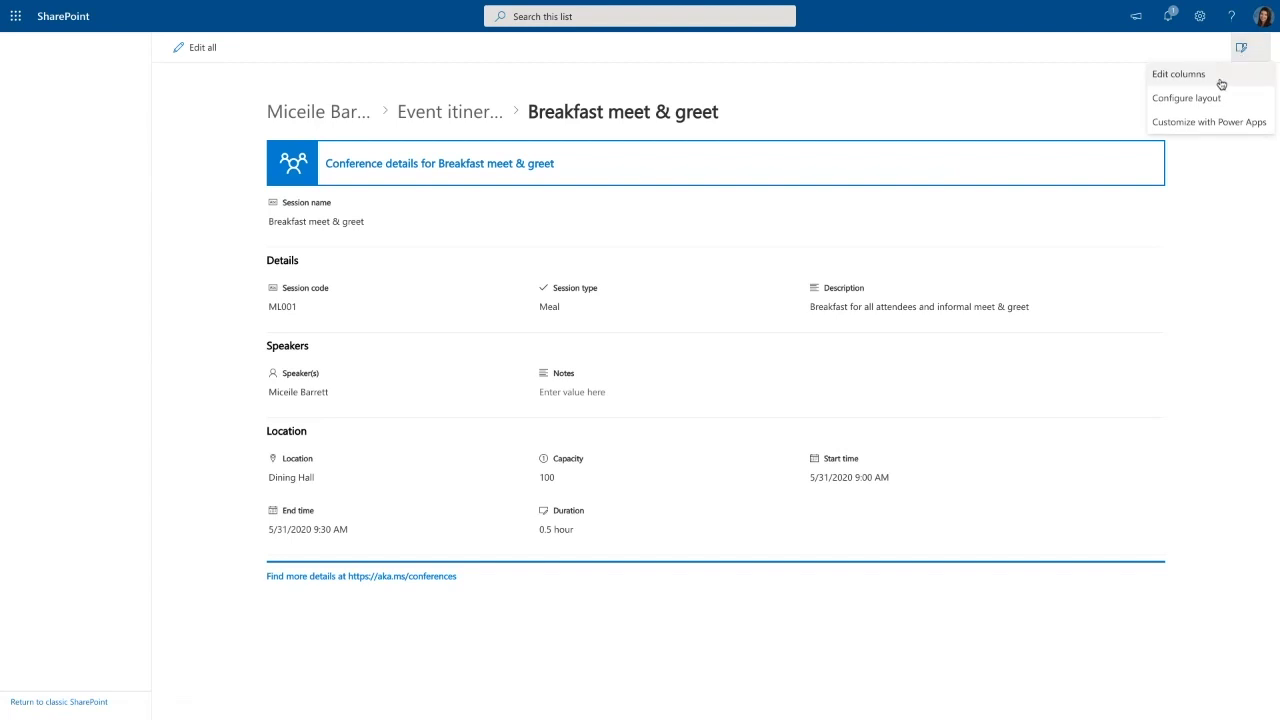
pyautogui.click(1224, 80)
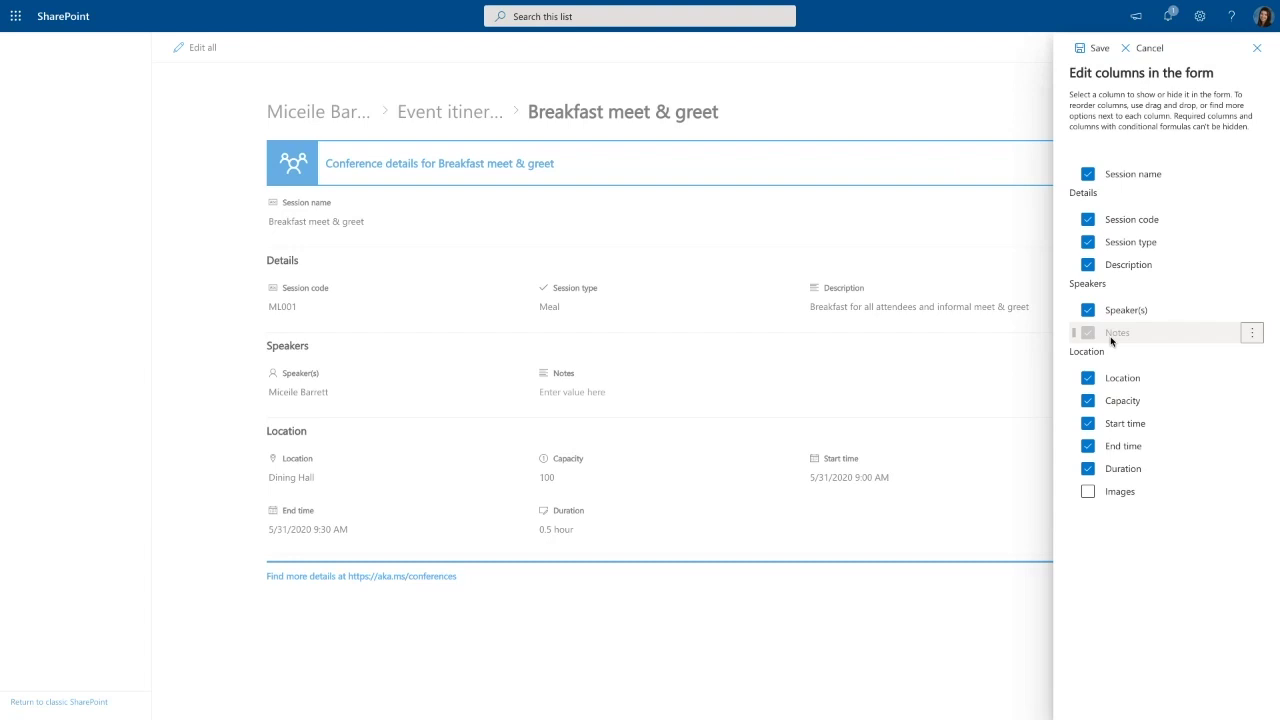
# Open the conditional formula of the Notes column, enlarge its formula box and examine the condition
pyautogui.click(1255, 338)
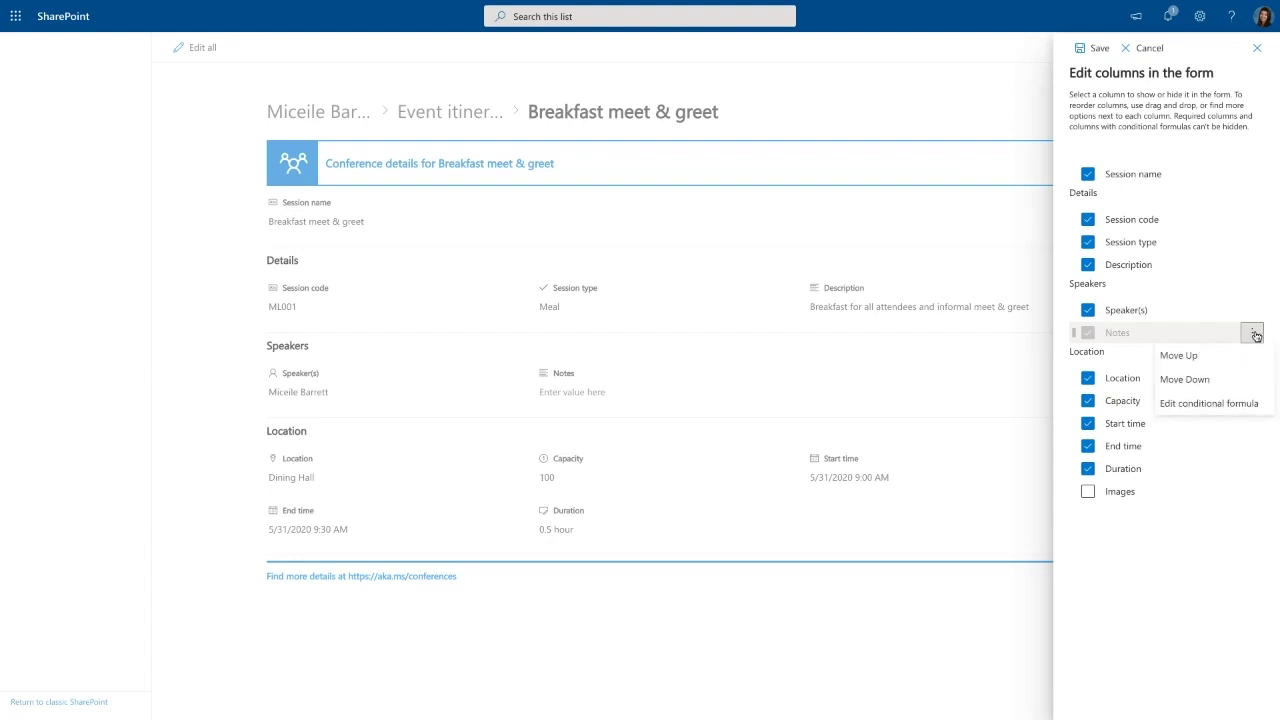
pyautogui.click(1207, 408)
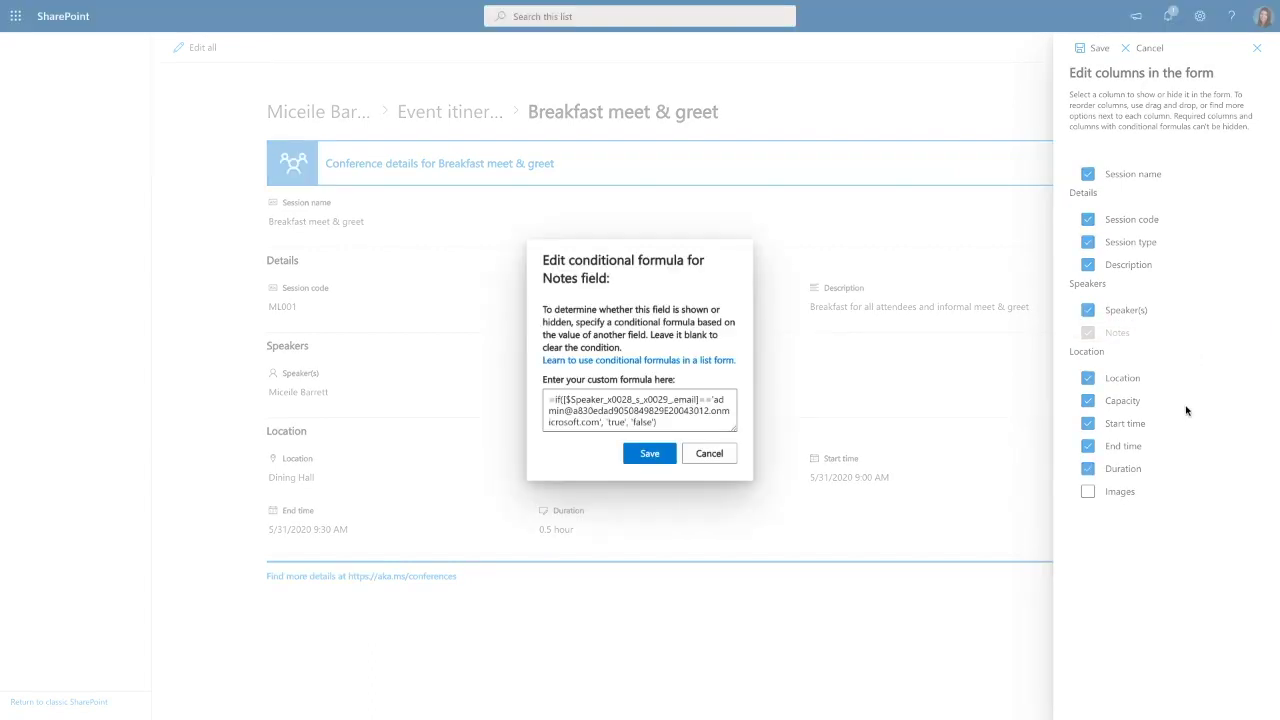
pyautogui.moveTo(733, 429); pyautogui.dragTo(820, 545)
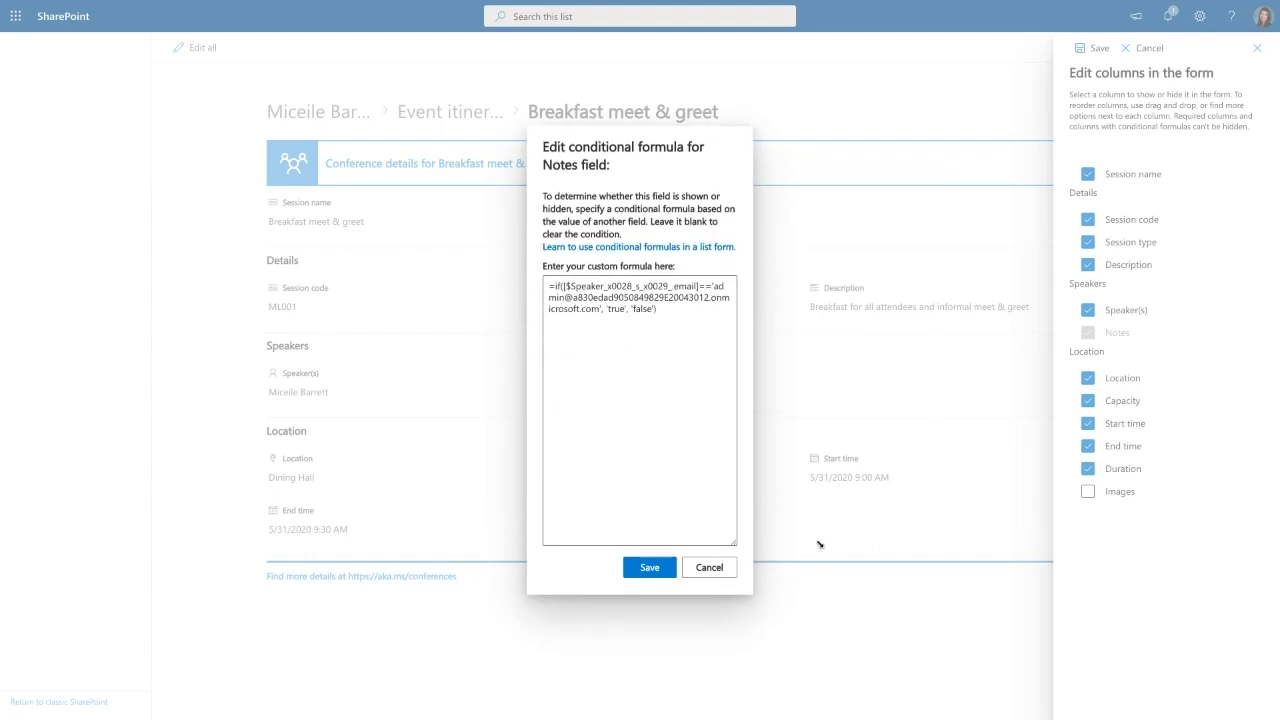
pyautogui.click(608, 313)
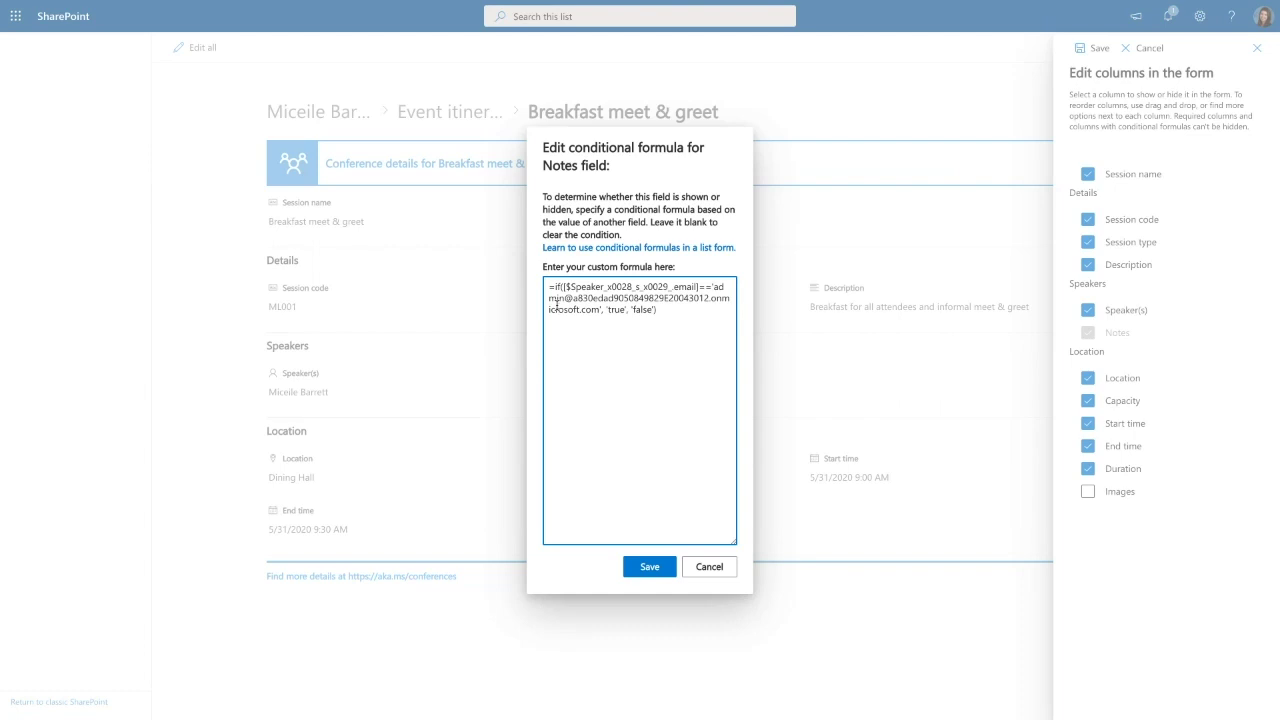
pyautogui.click(621, 311)
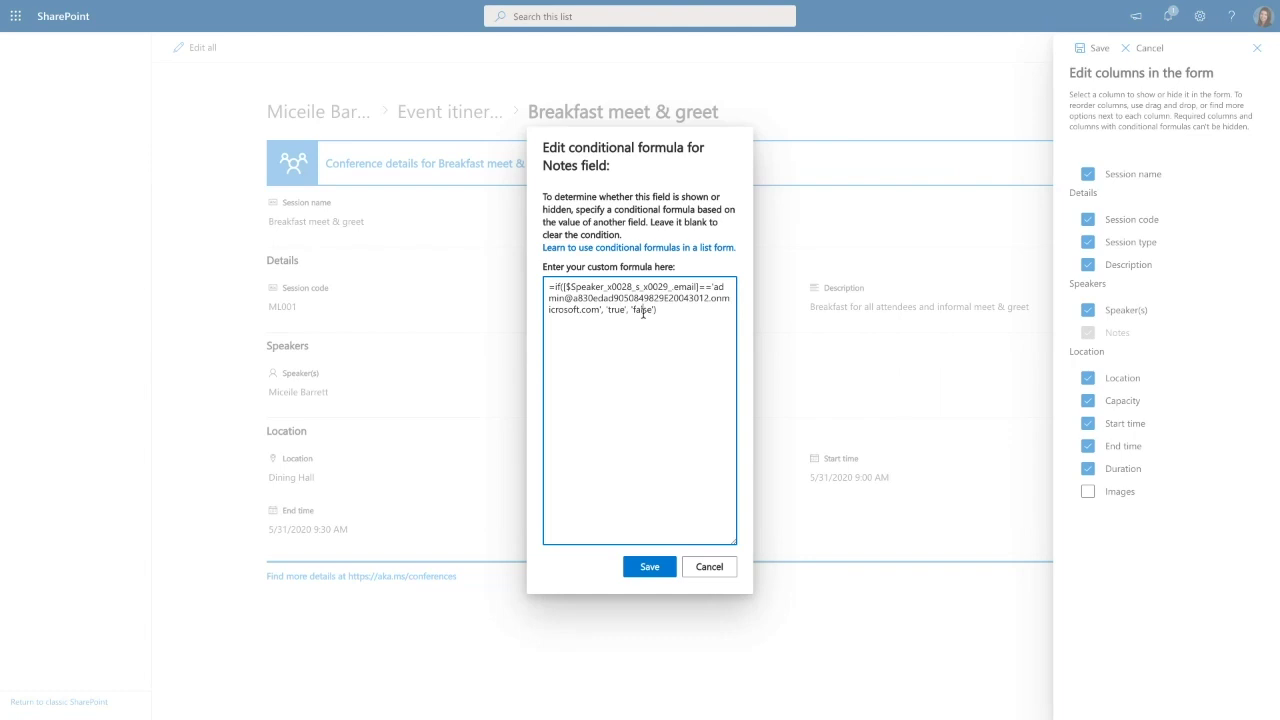
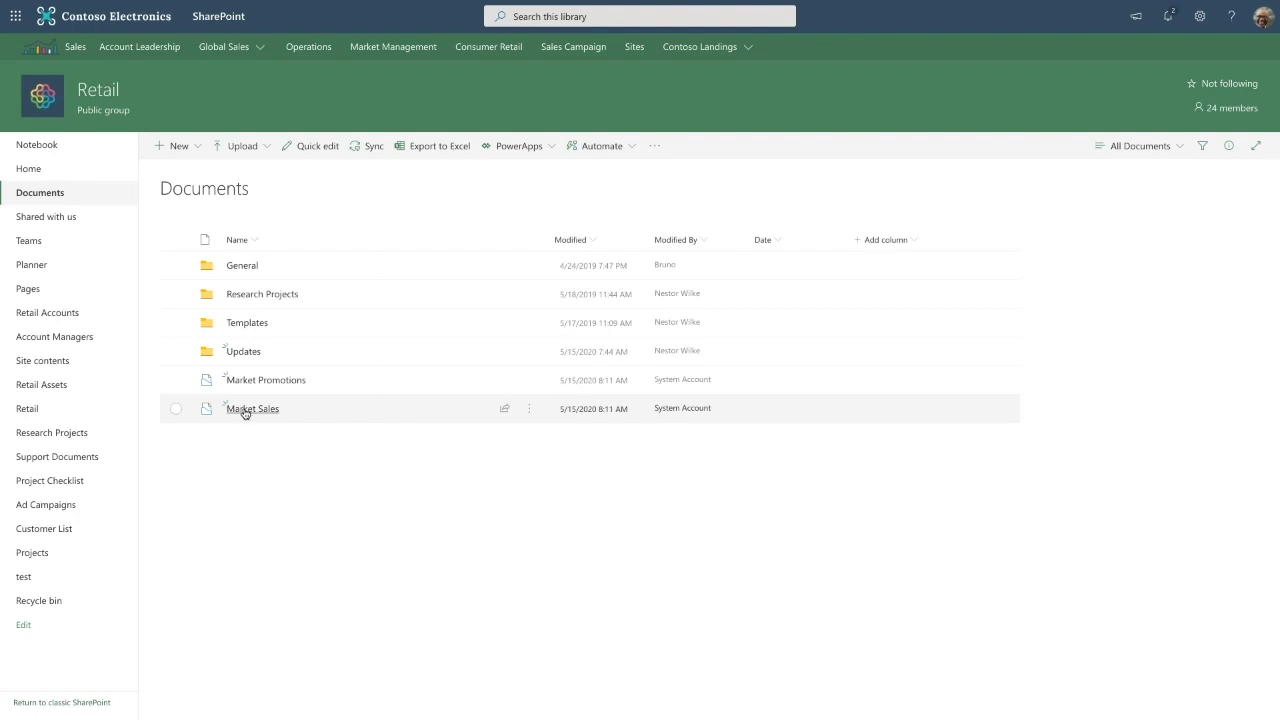
# View the contents of the Market Sales document set and return to the Documents library
pyautogui.click(247, 412)
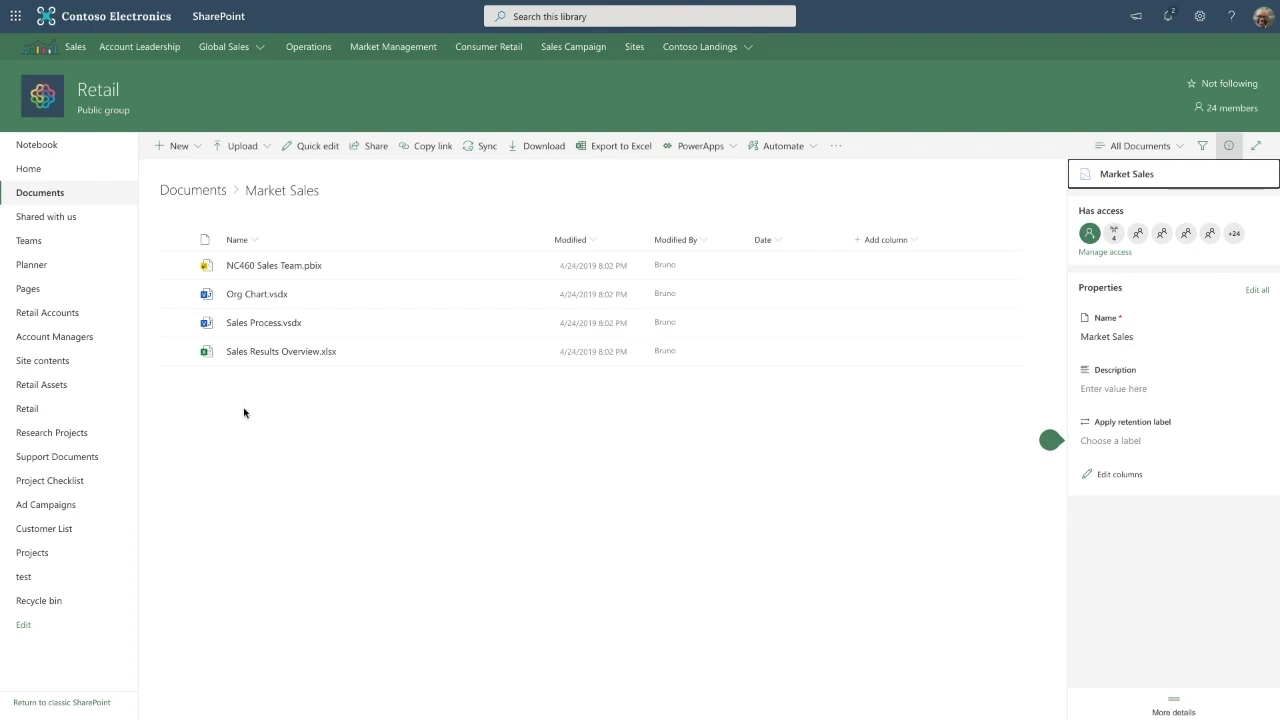
pyautogui.click(186, 189)
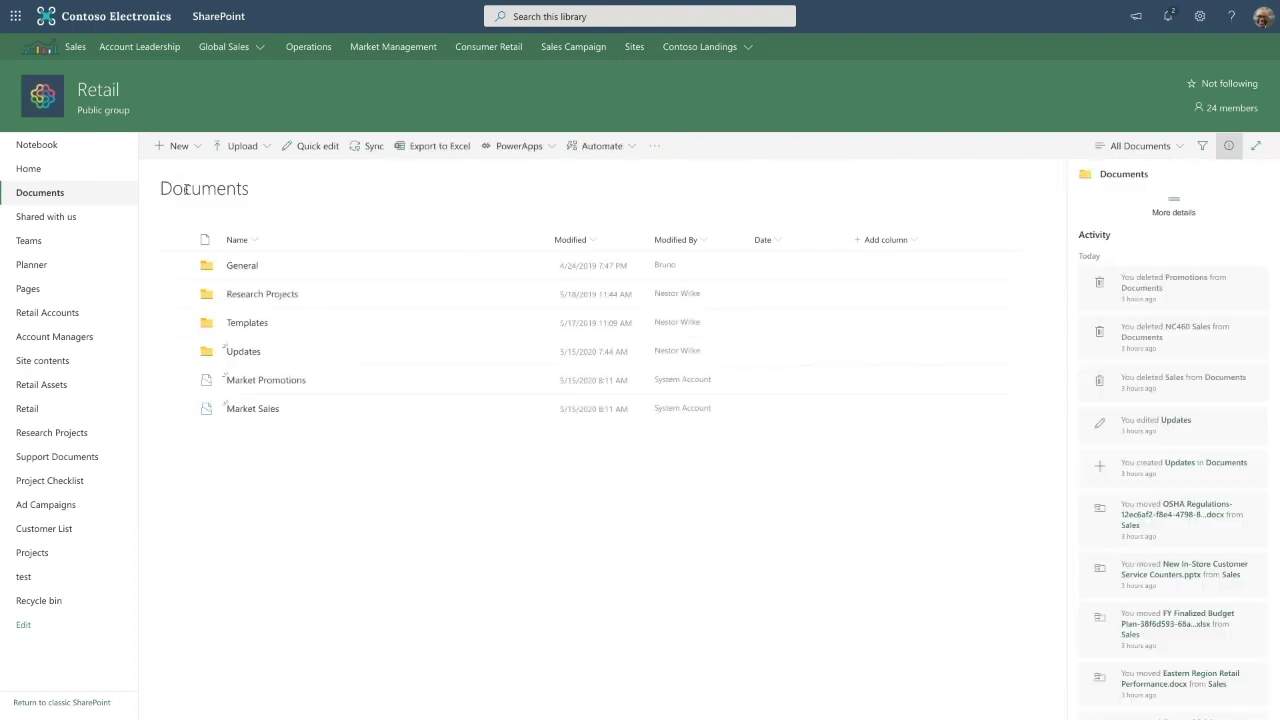
pyautogui.click(177, 381)
pyautogui.click(177, 380)
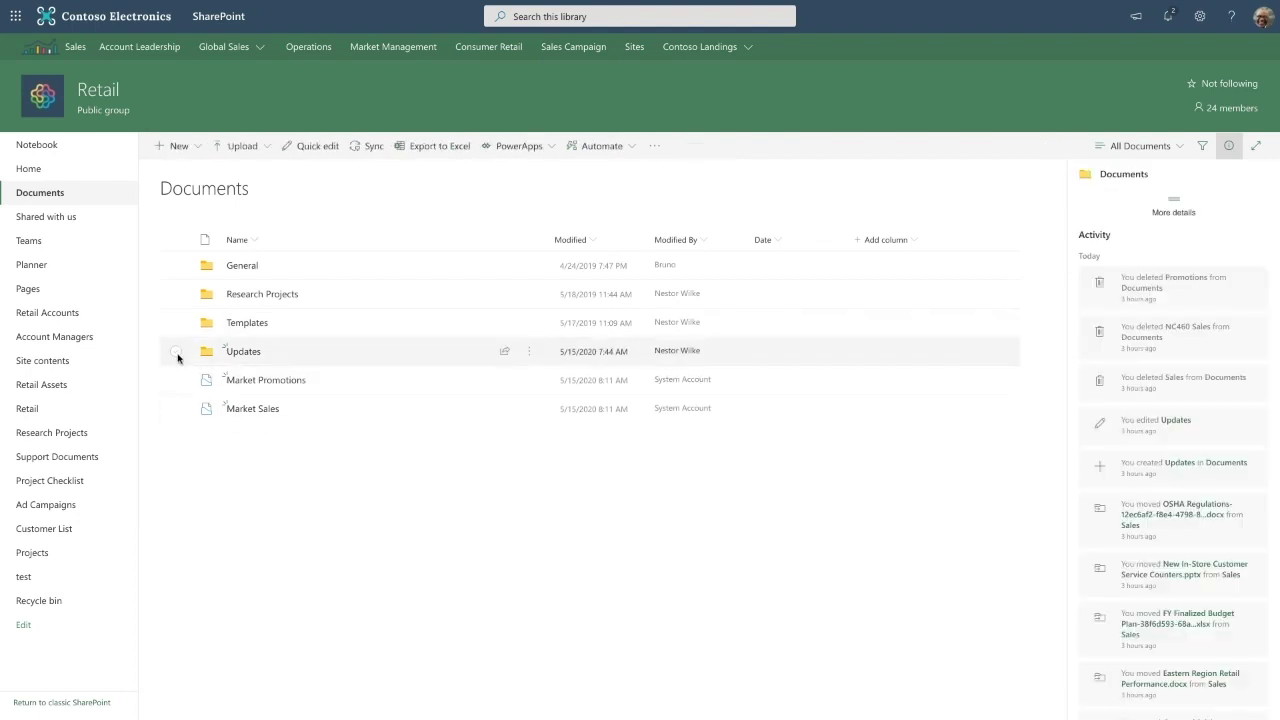
# Check which automation options are offered for the Updates folder, leaving the folder deselected
pyautogui.click(176, 352)
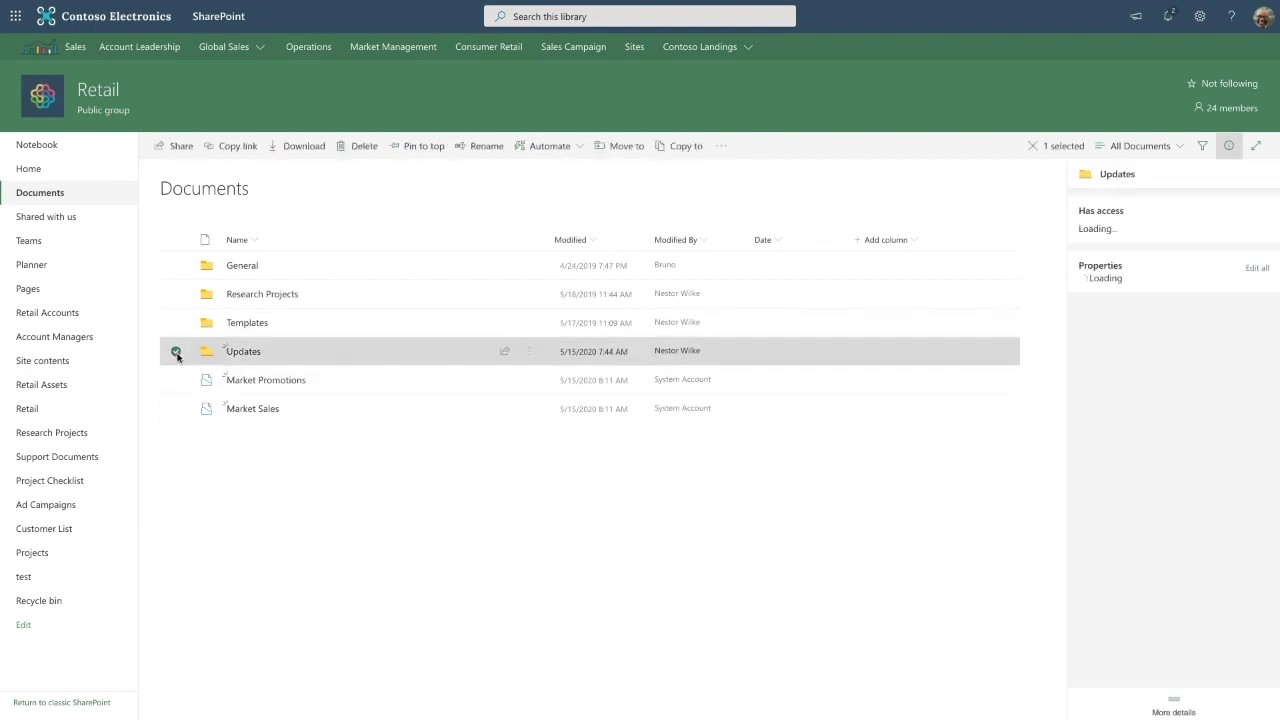
pyautogui.click(566, 148)
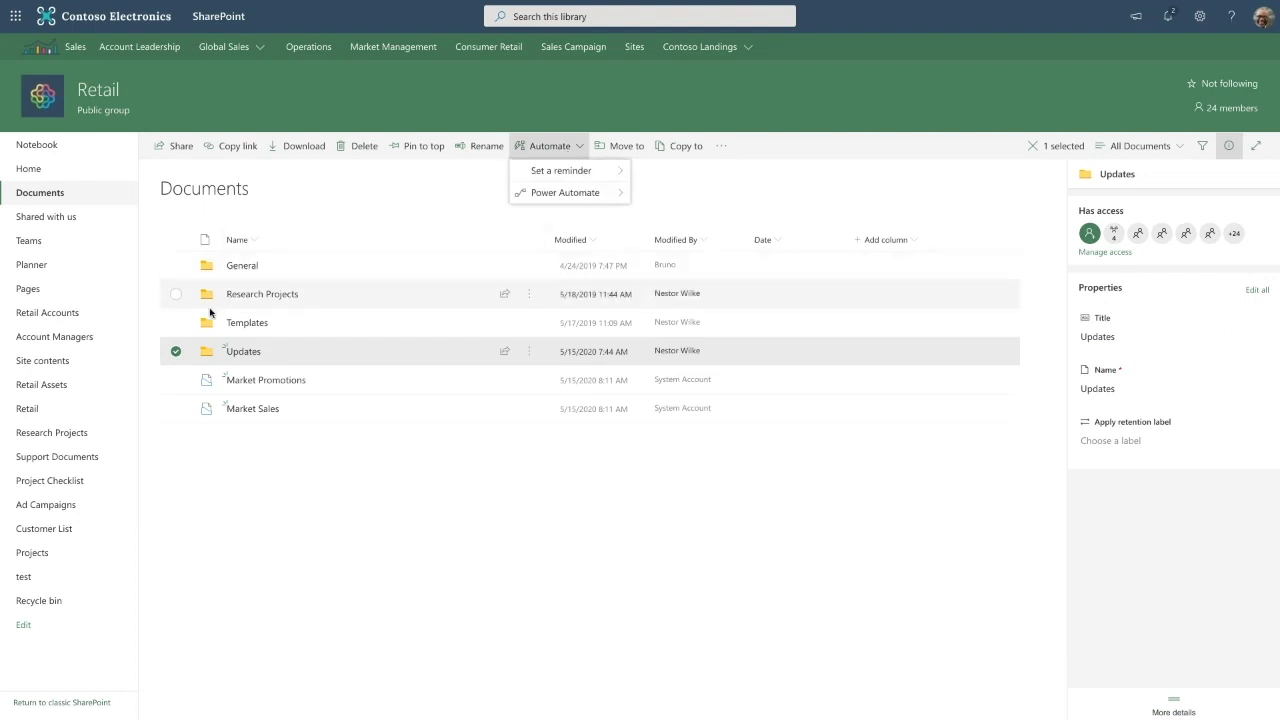
pyautogui.click(175, 352)
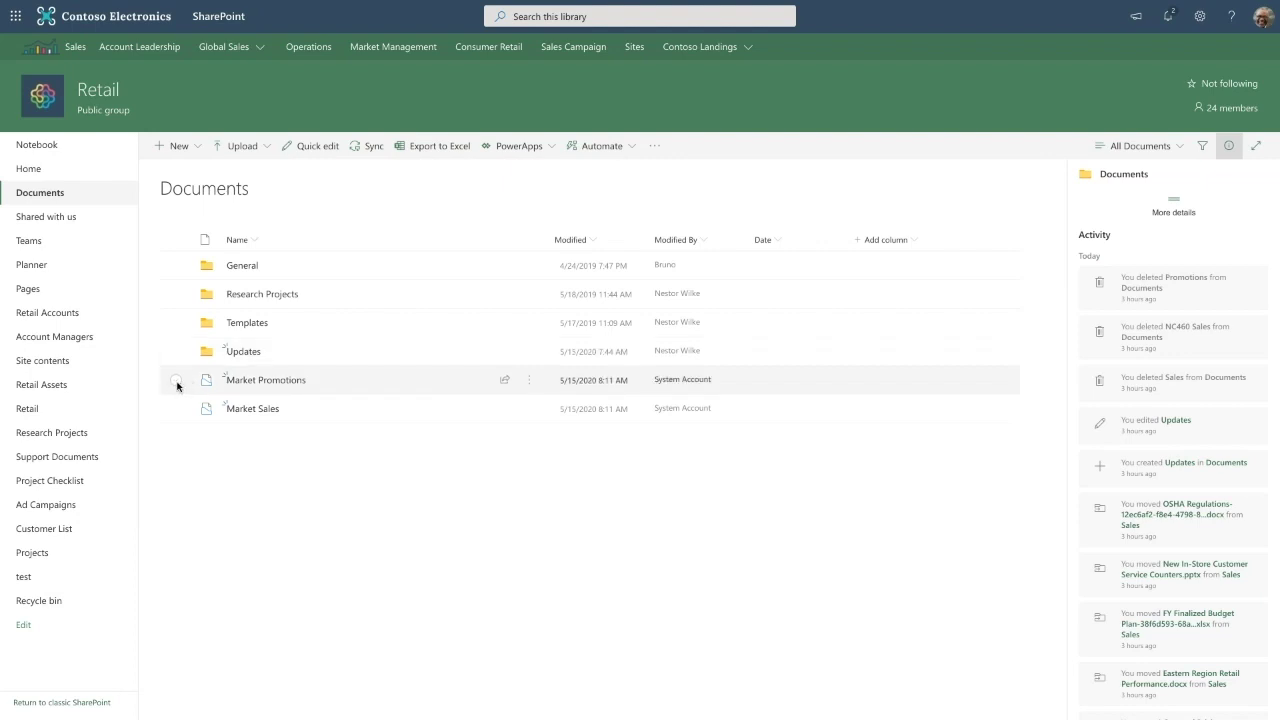
# Open the Request approval flow for the Market Promotions document set and examine which services it uses
pyautogui.click(176, 381)
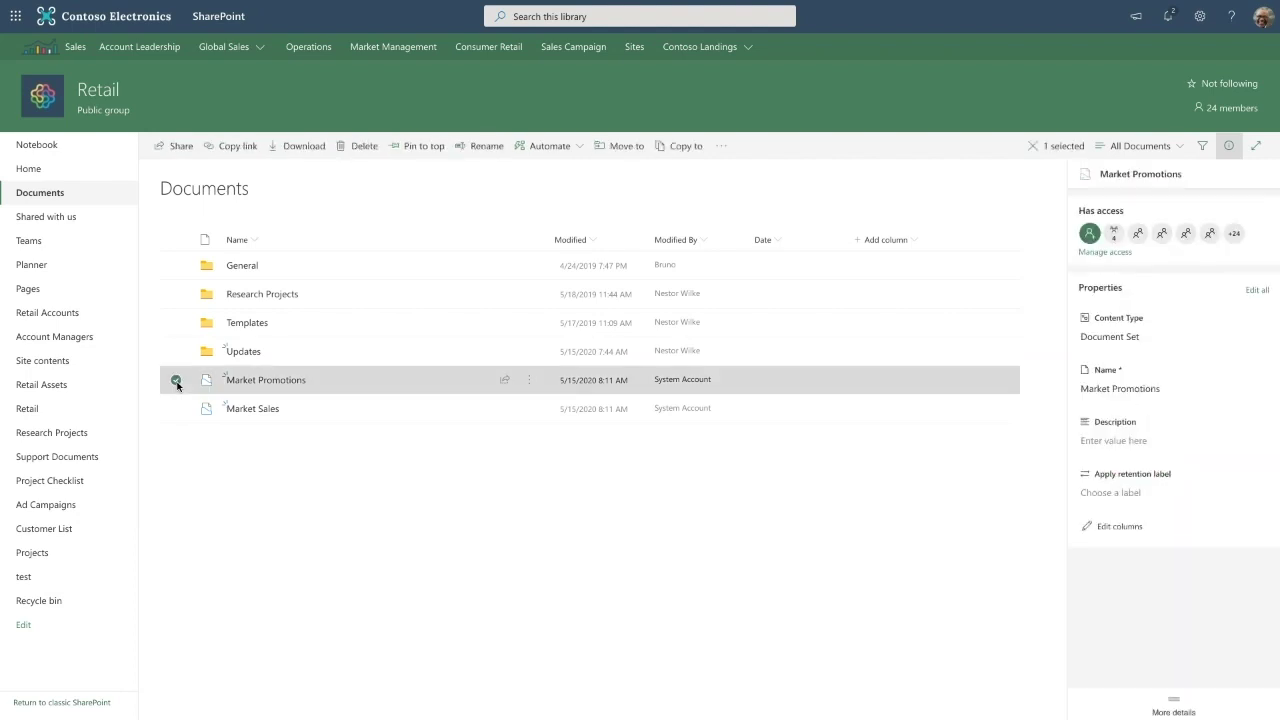
pyautogui.click(568, 147)
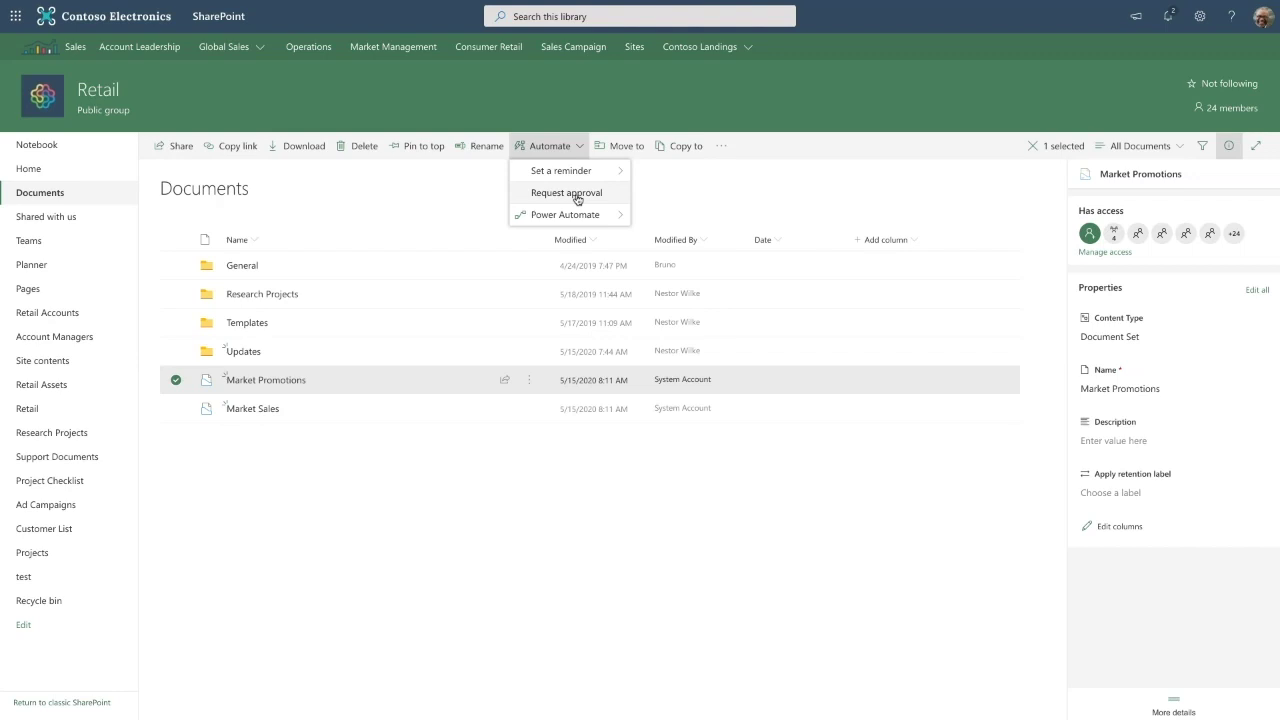
pyautogui.click(566, 193)
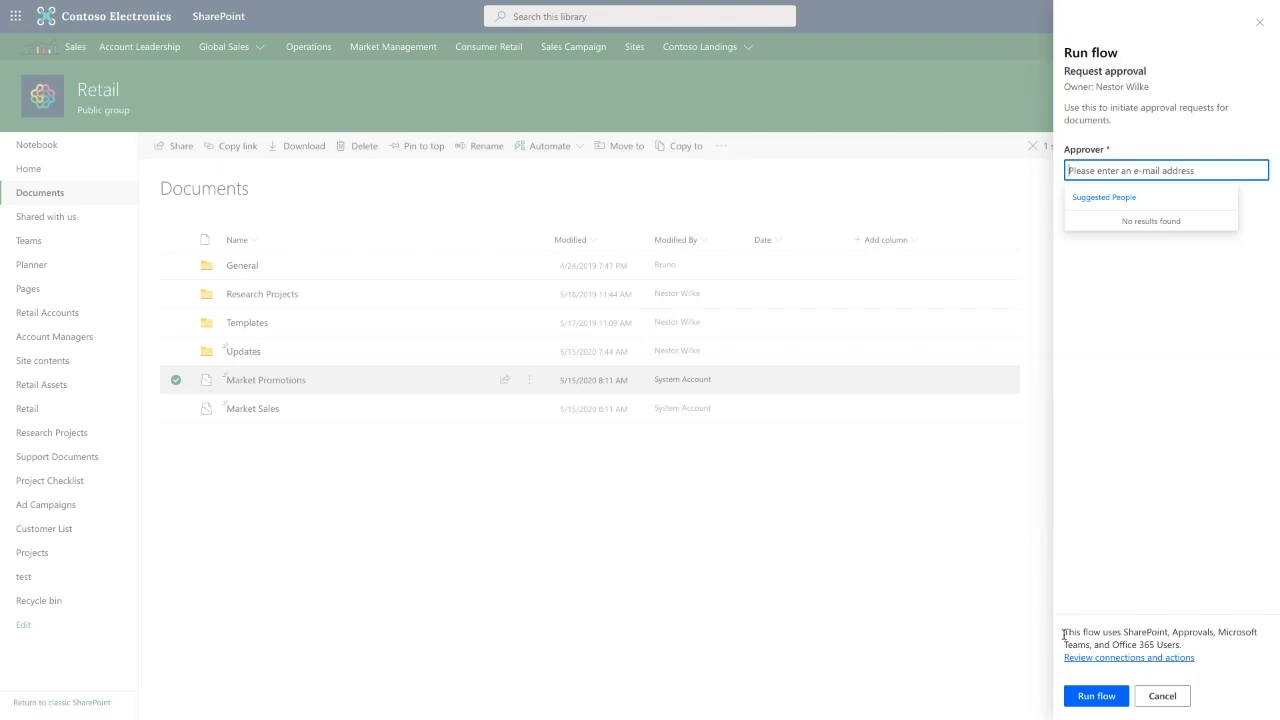
pyautogui.moveTo(1064, 634); pyautogui.dragTo(1201, 648)
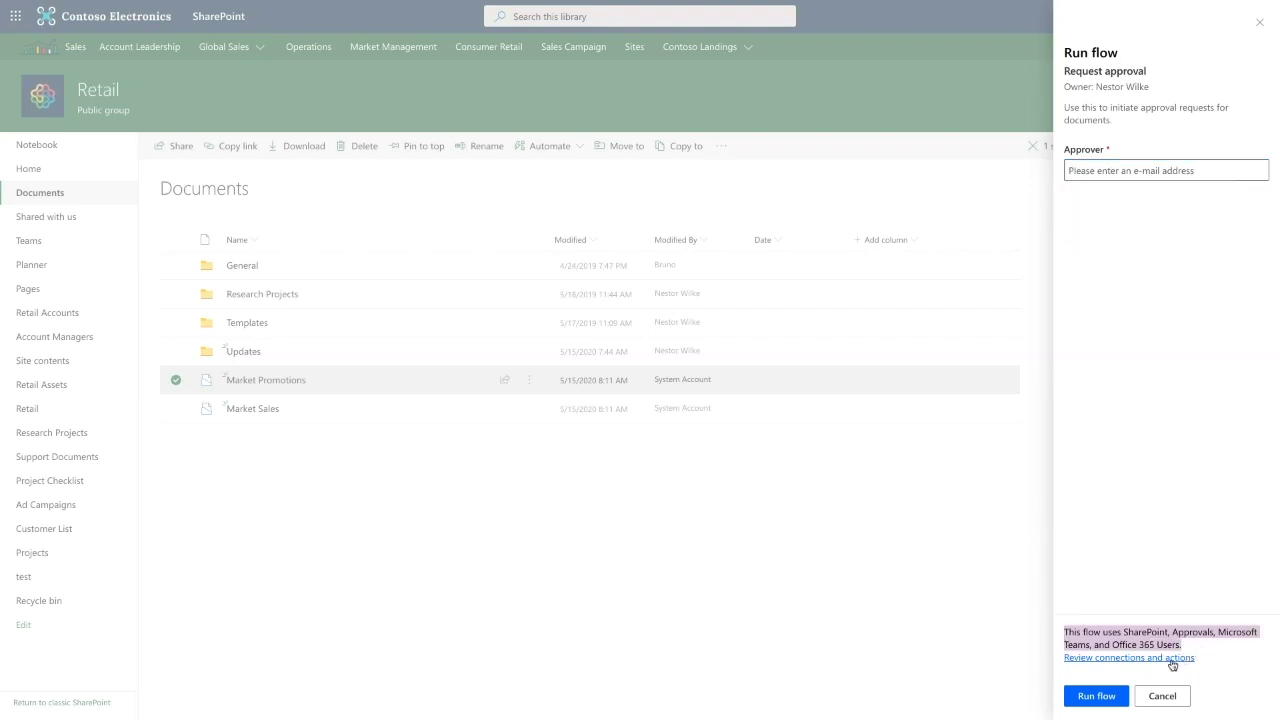
# Review the connections and actions used by the Request approval flow, then return to its run form
pyautogui.click(1166, 658)
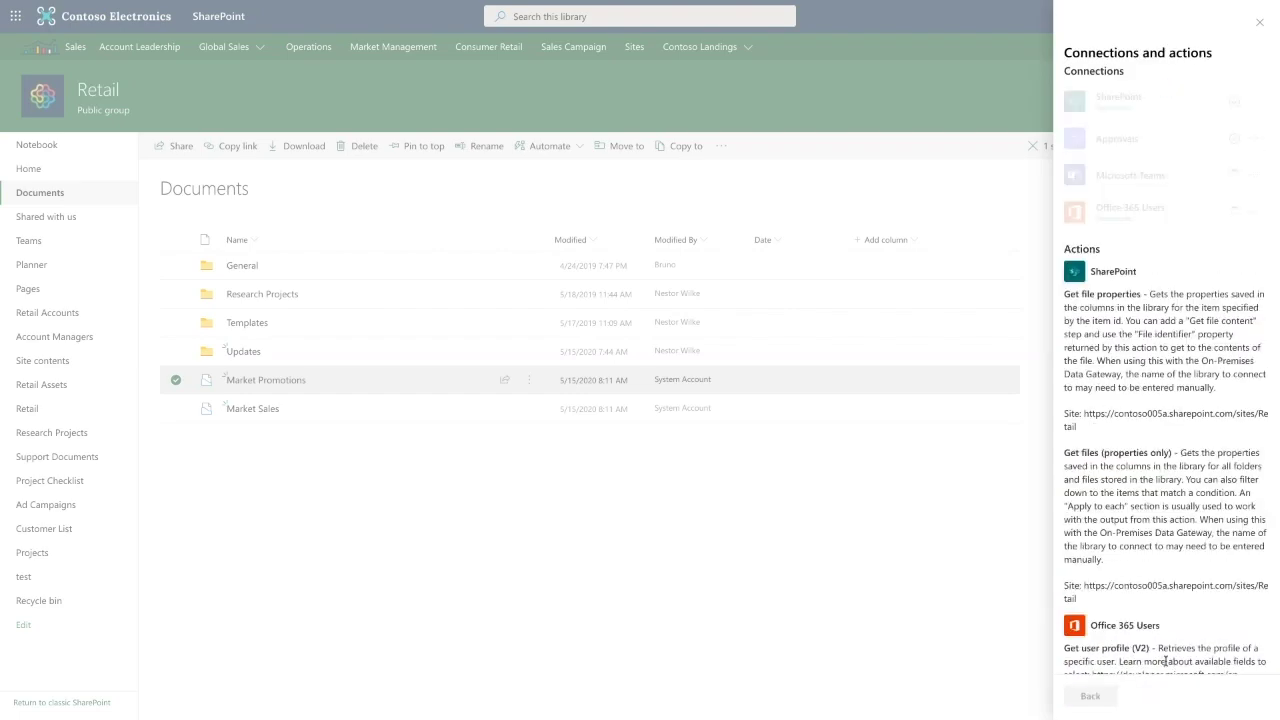
pyautogui.scroll(-3, 1137, 522)
pyautogui.scroll(3, 1137, 522)
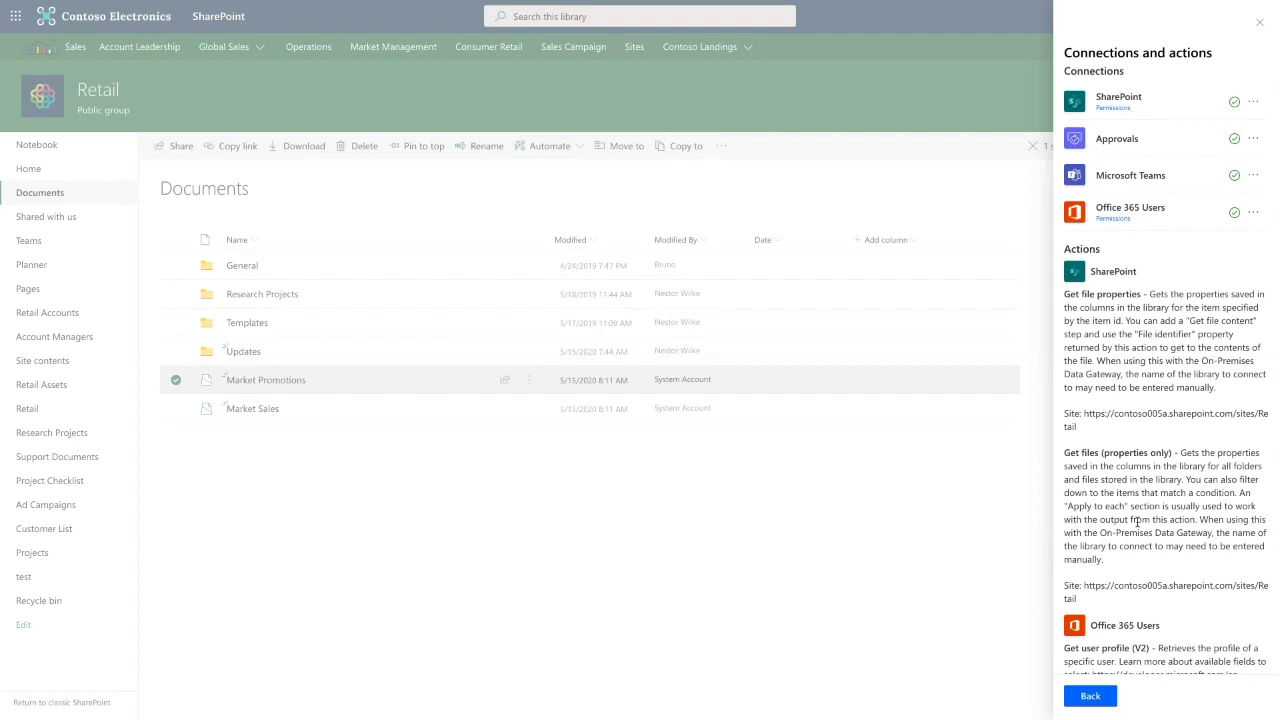
pyautogui.click(1103, 701)
# Enter the approver's name, choose the matching person and run the Request approval flow on Market Promotions
pyautogui.click(1142, 171)
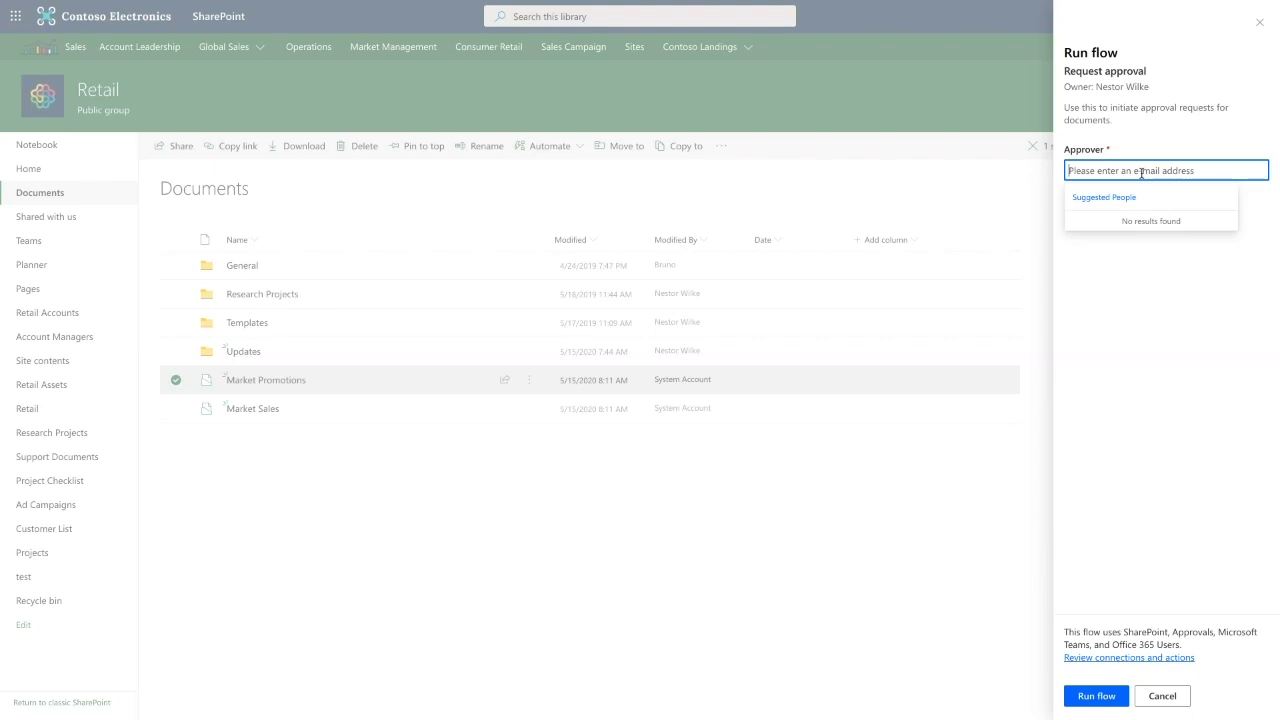
pyautogui.write('Nestor')
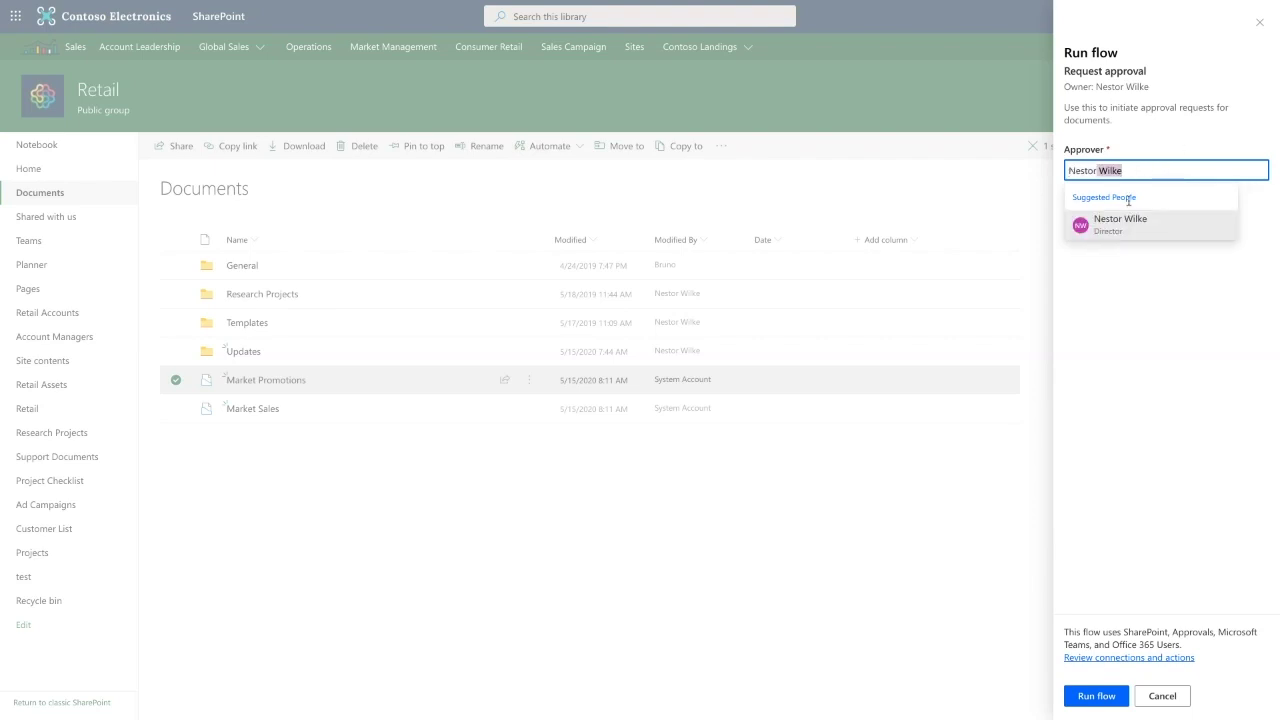
pyautogui.click(1122, 224)
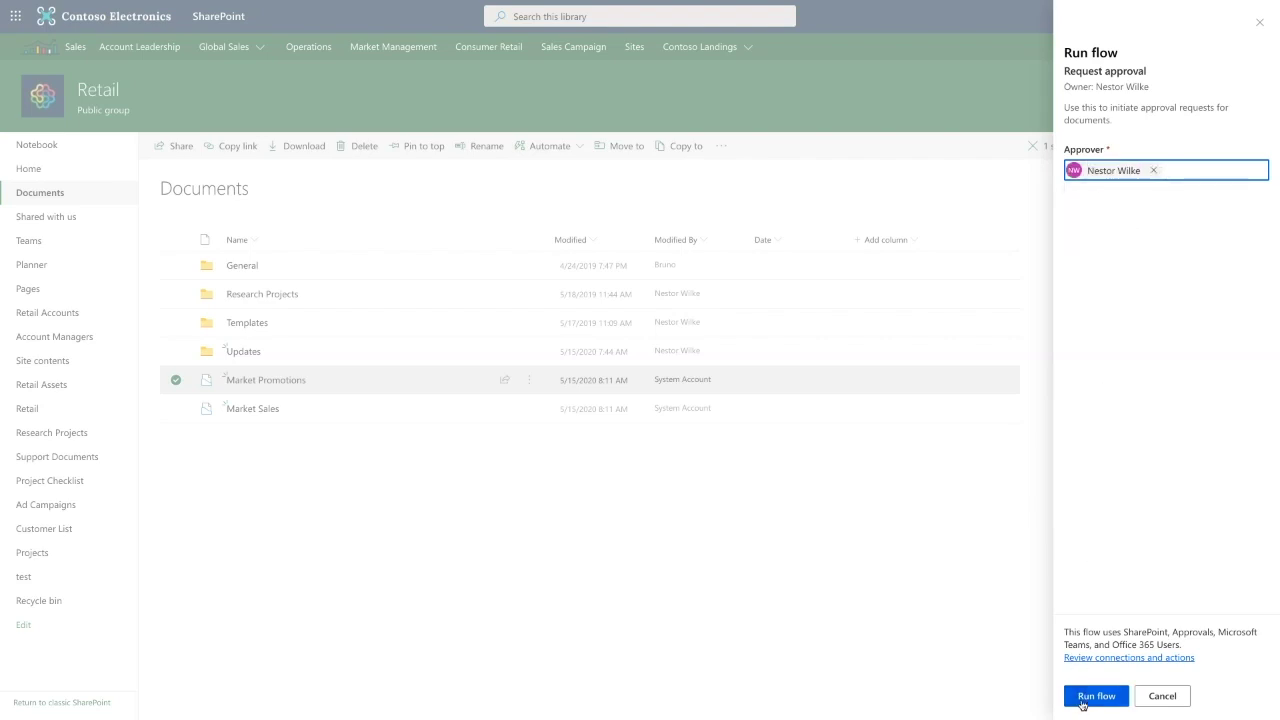
pyautogui.click(1081, 697)
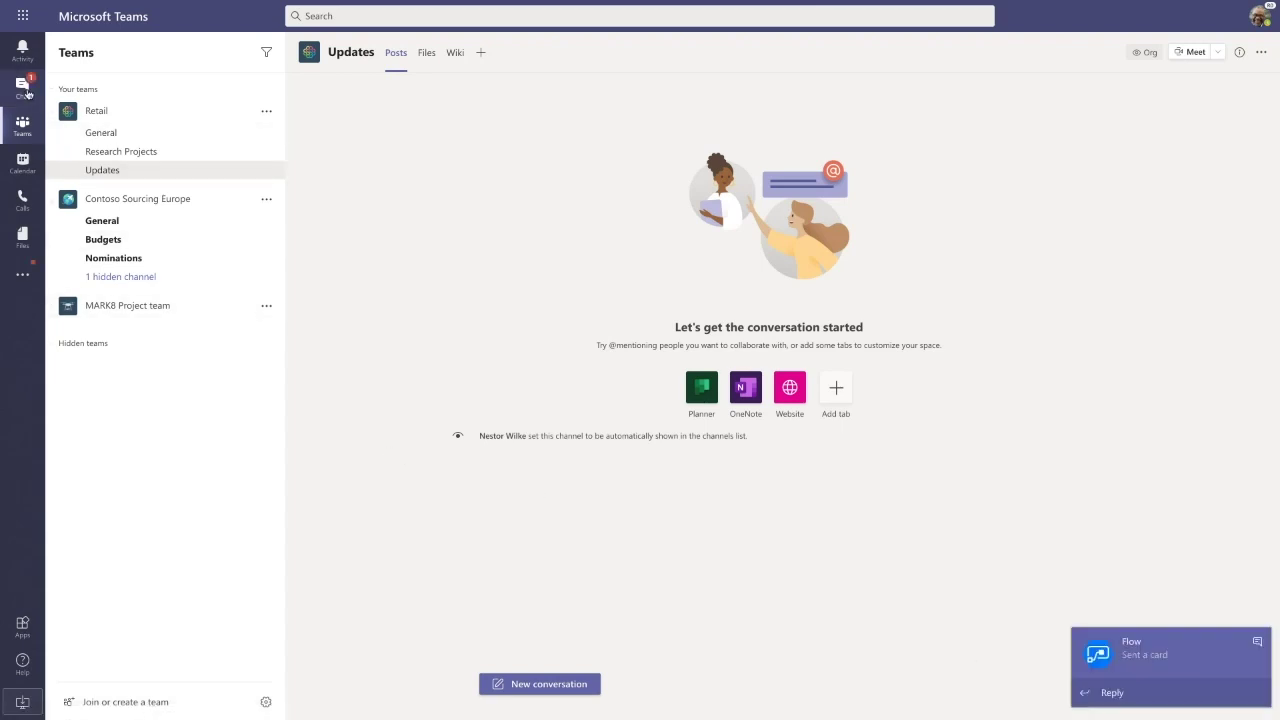
# Examine the Flow approval card in the Microsoft Teams chat and view the Market Promotions document set's files in SharePoint for comparison
pyautogui.click(24, 88)
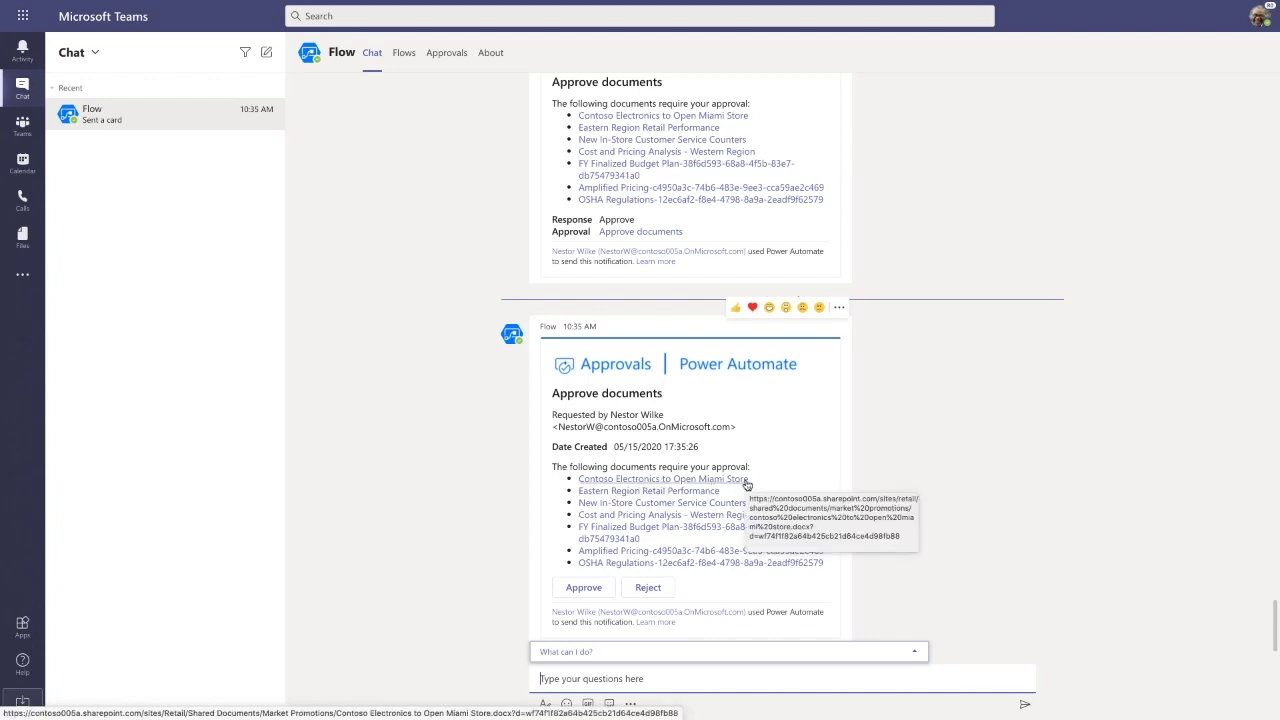
pyautogui.click(745, 481)
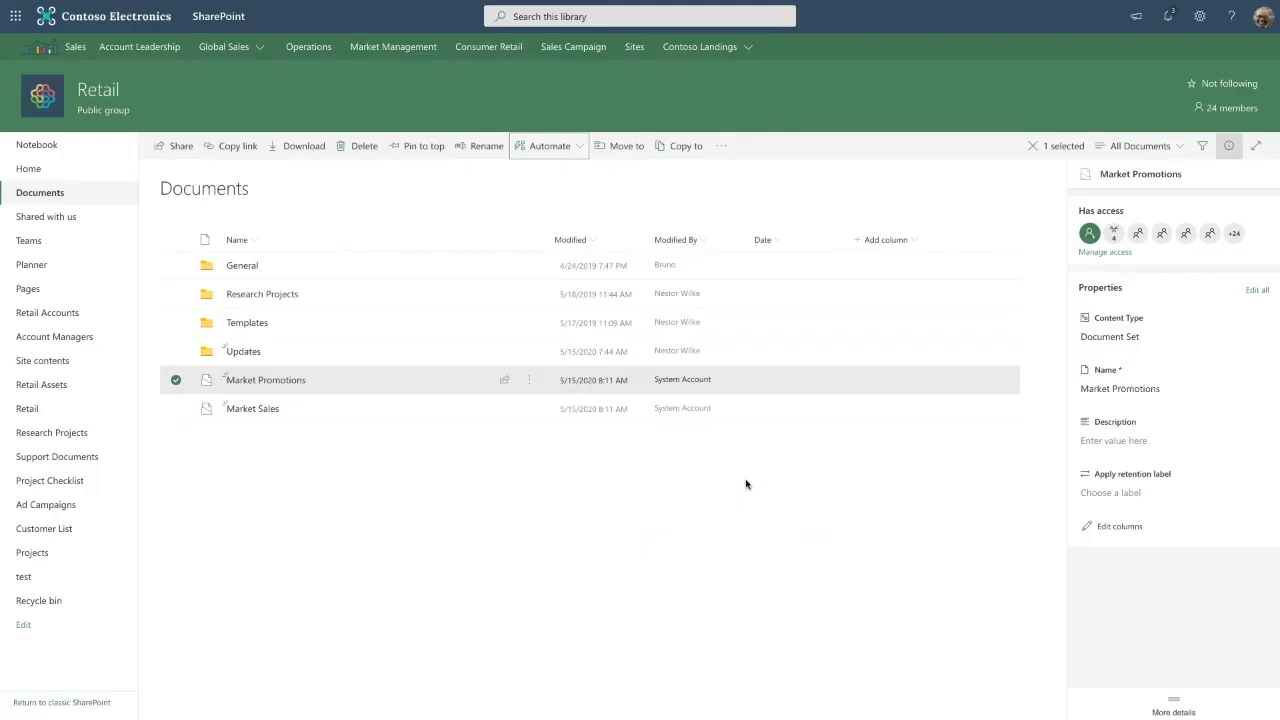
pyautogui.click(252, 381)
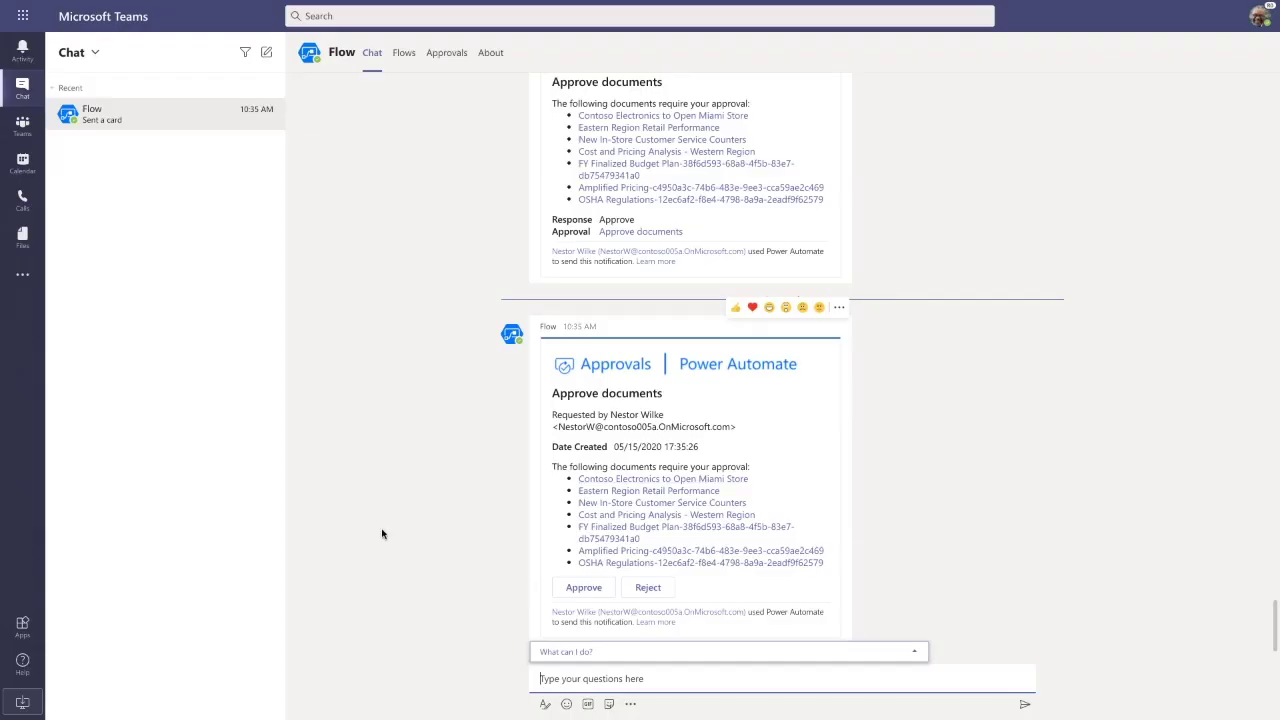
# Approve the Market Promotions documents from the Flow approval card in Microsoft Teams, then leave the chat
pyautogui.click(575, 592)
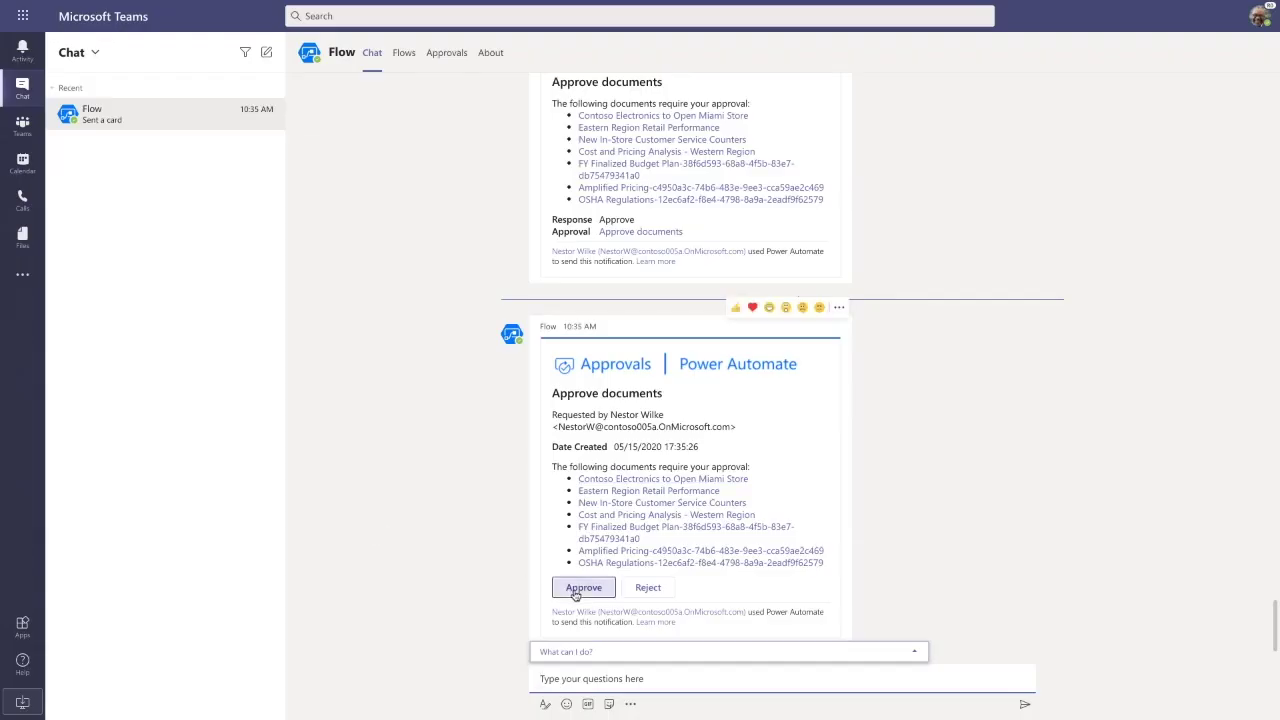
pyautogui.click(585, 577)
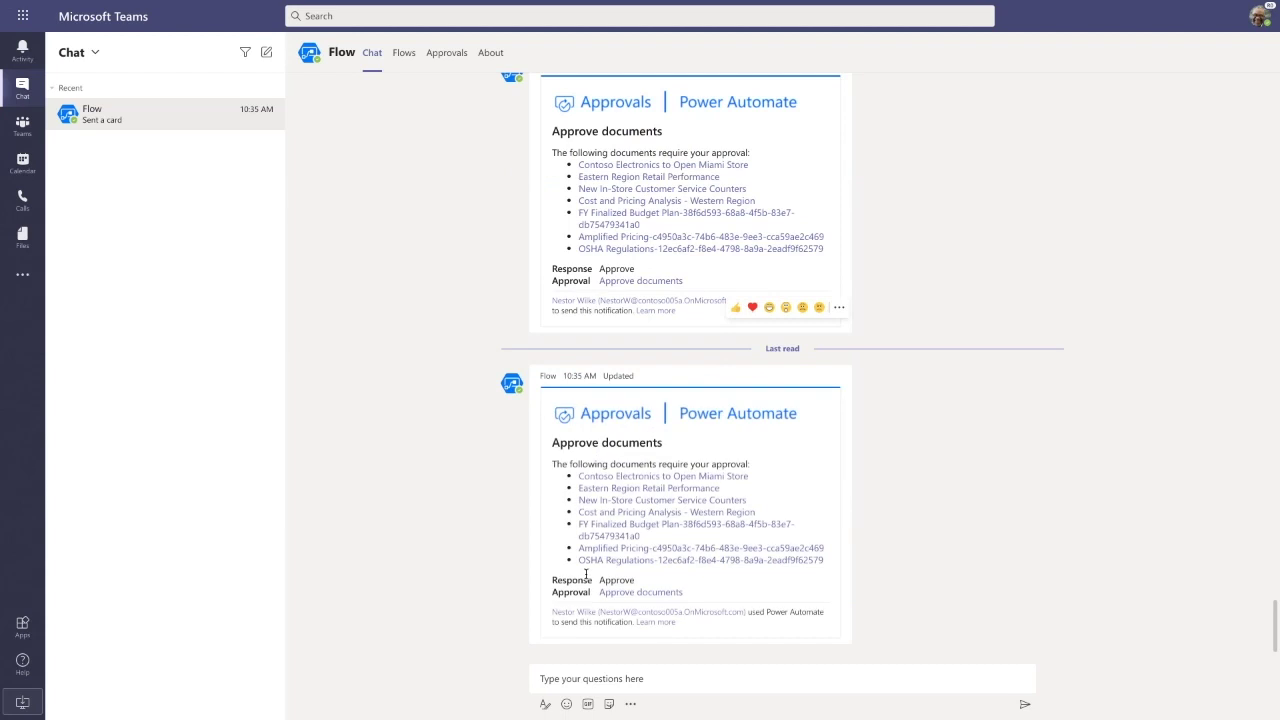
pyautogui.click(23, 126)
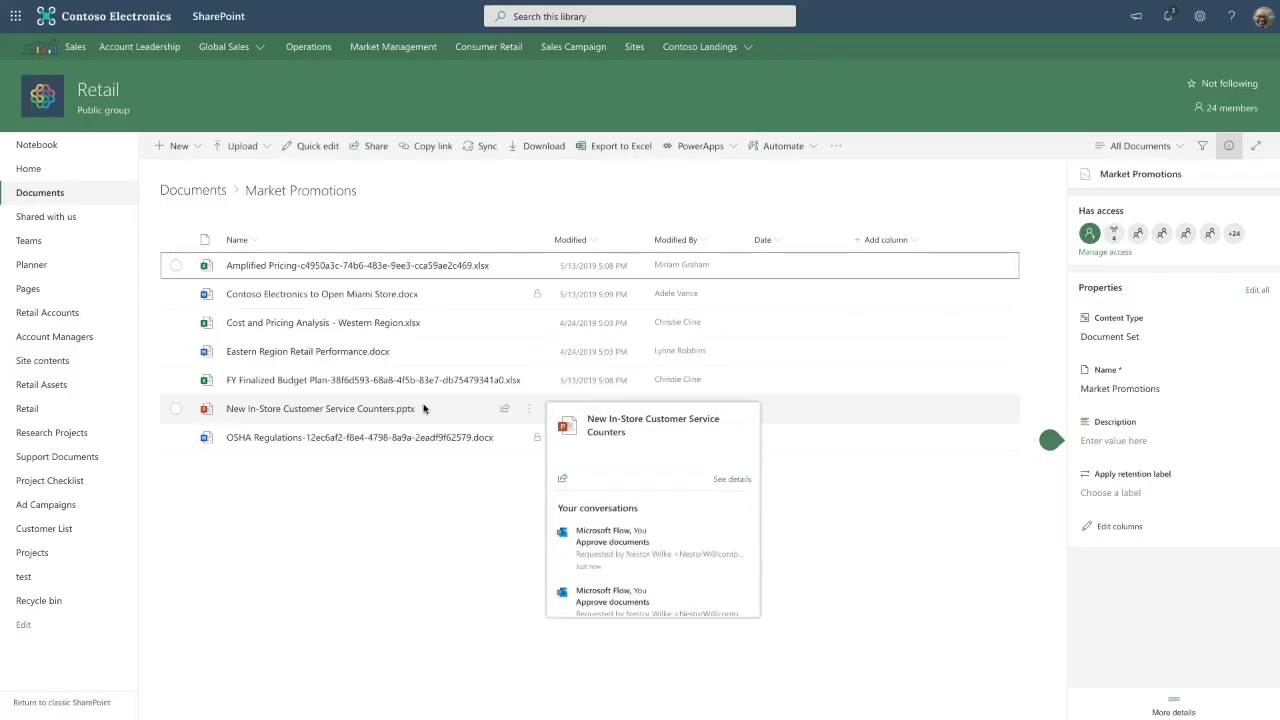
# Return to the Documents library, open the Request approval flow for editing in Power Automate and examine the trigger's available user input types
pyautogui.click(206, 192)
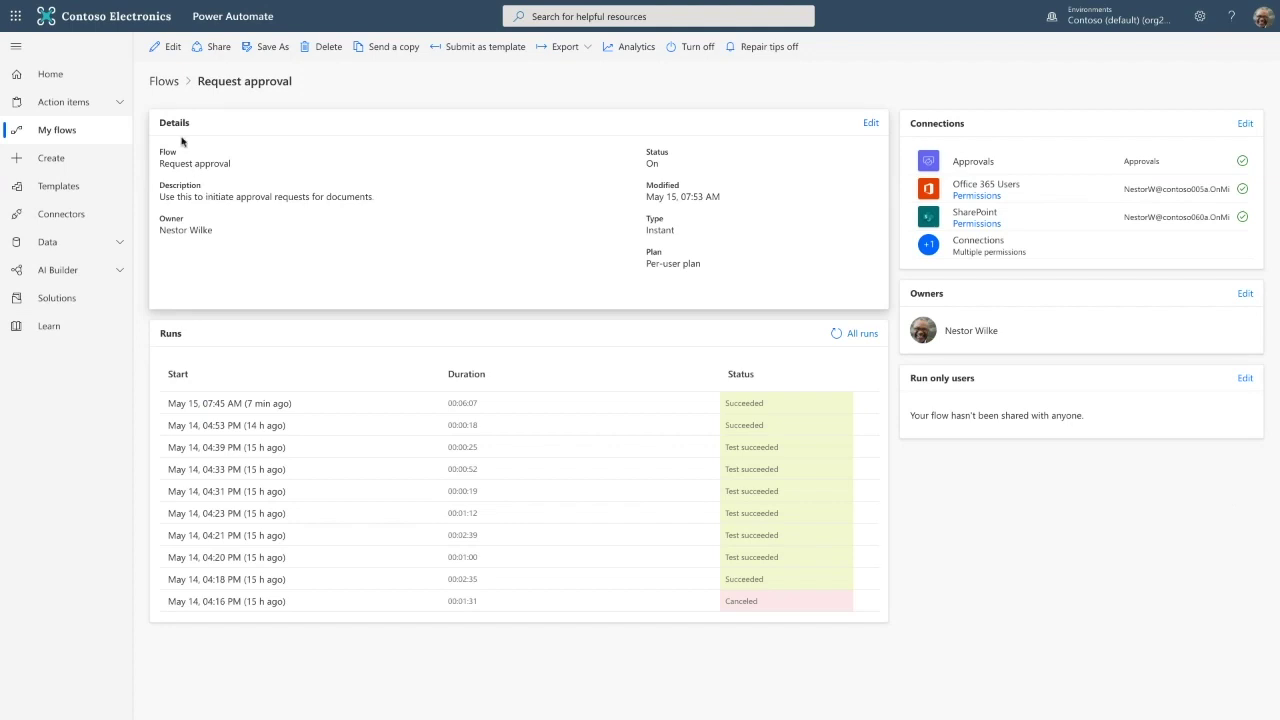
pyautogui.click(168, 47)
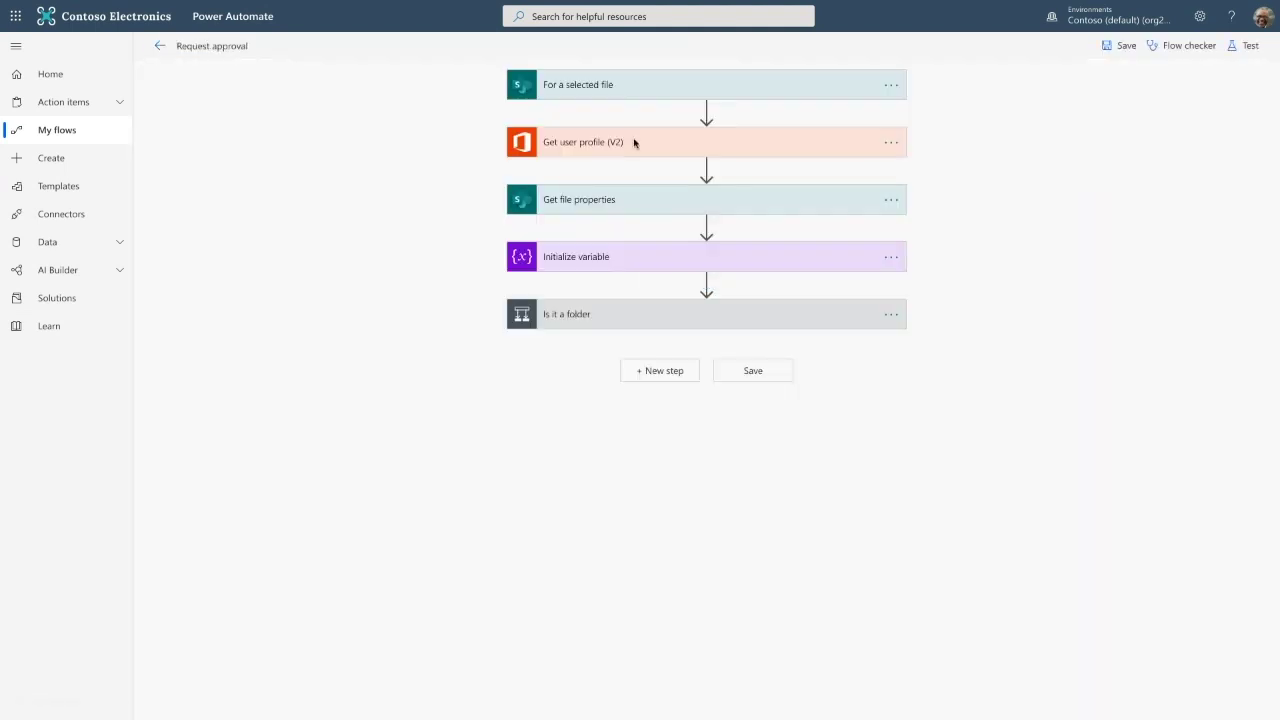
pyautogui.click(611, 85)
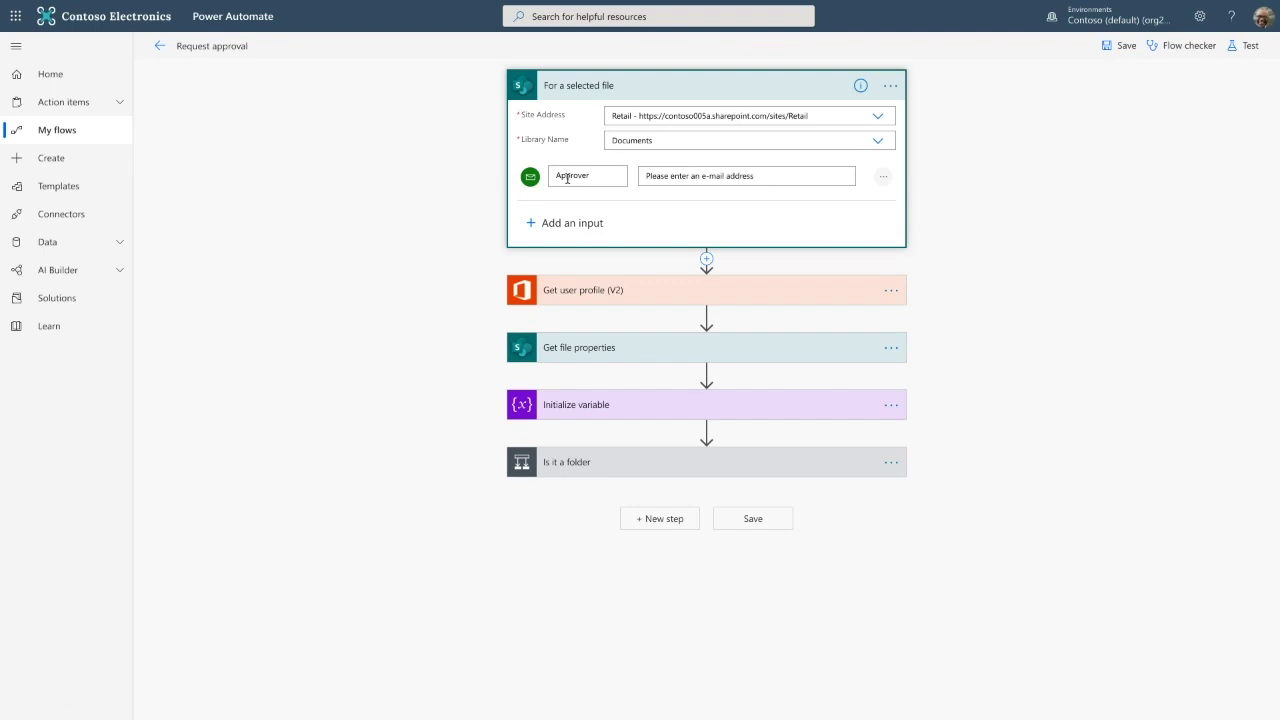
pyautogui.click(560, 223)
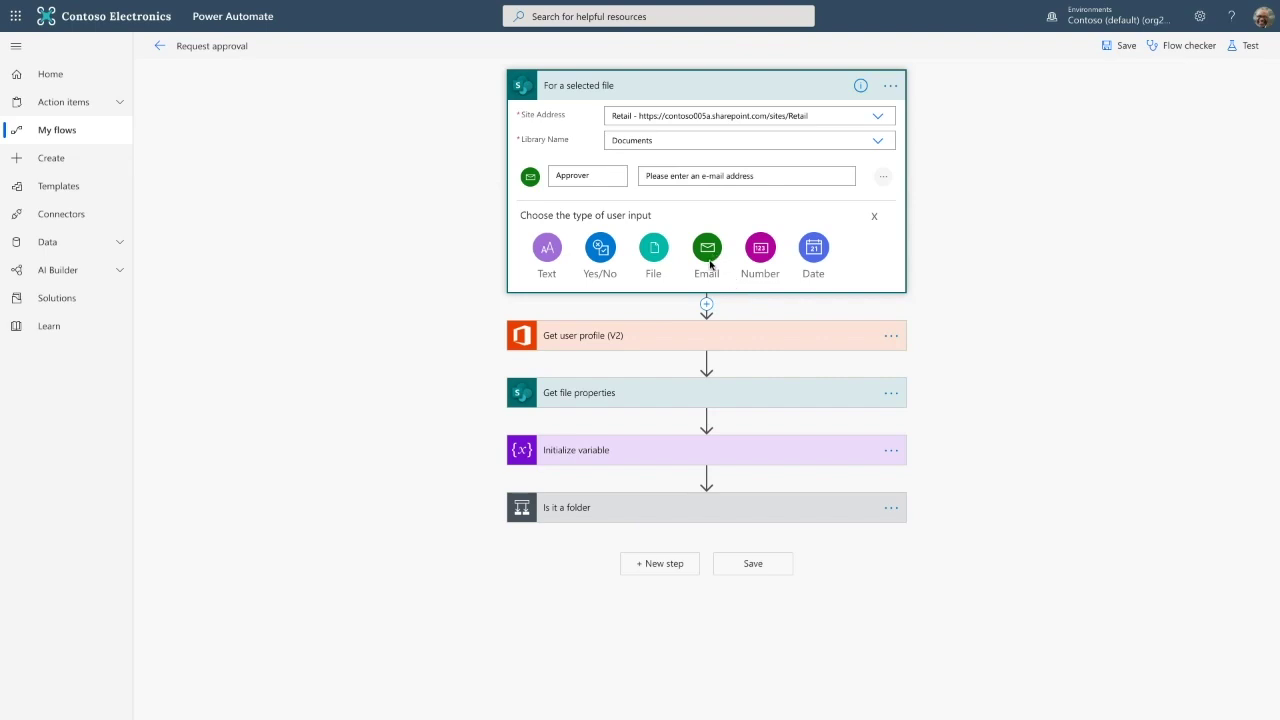
# Examine the user field of the Get user profile (V2) action, collapsing it and the For a selected file trigger
pyautogui.click(651, 336)
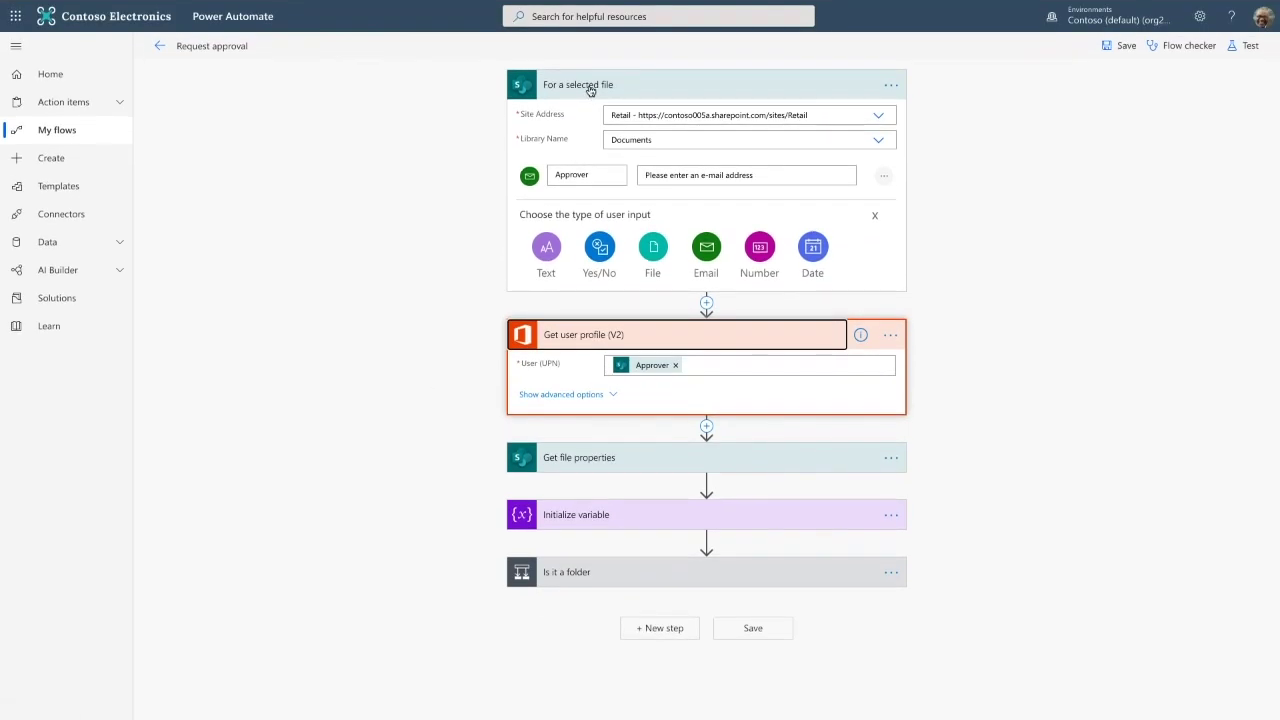
pyautogui.click(590, 88)
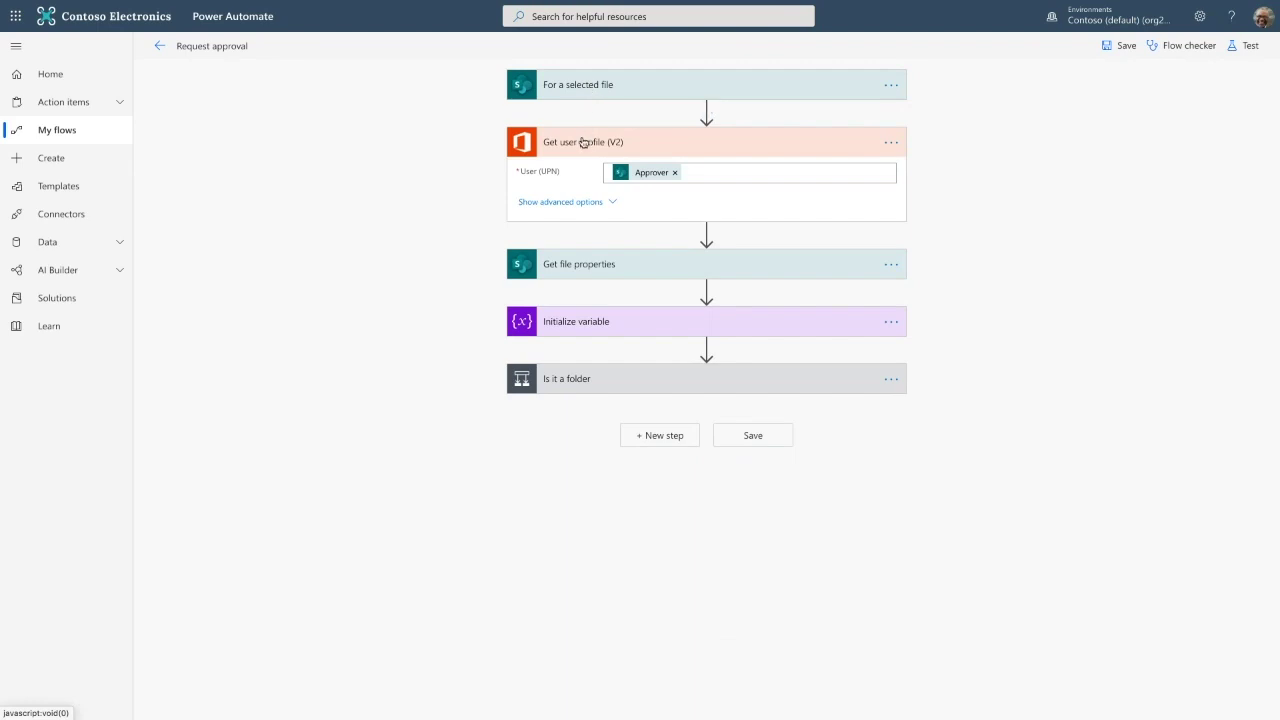
pyautogui.click(583, 143)
# Expand the Get file properties action and view the dynamic content offered for its Id
pyautogui.click(583, 201)
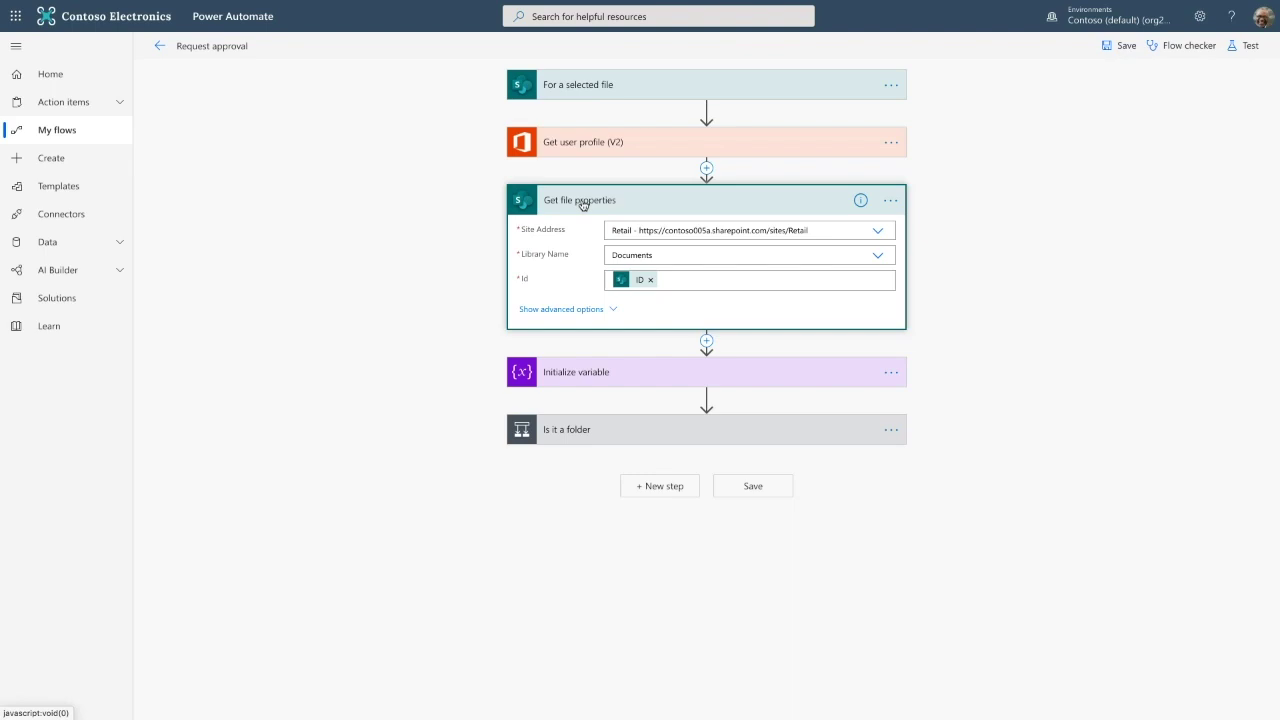
pyautogui.click(667, 279)
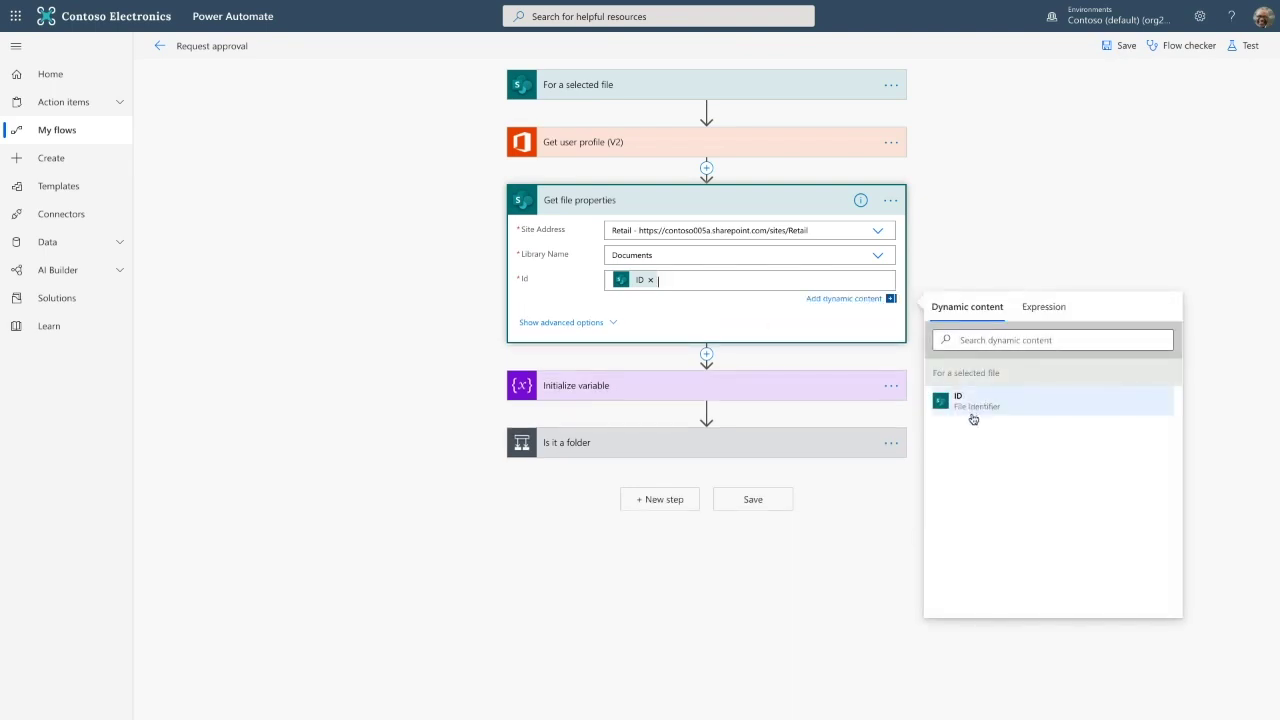
pyautogui.click(382, 443)
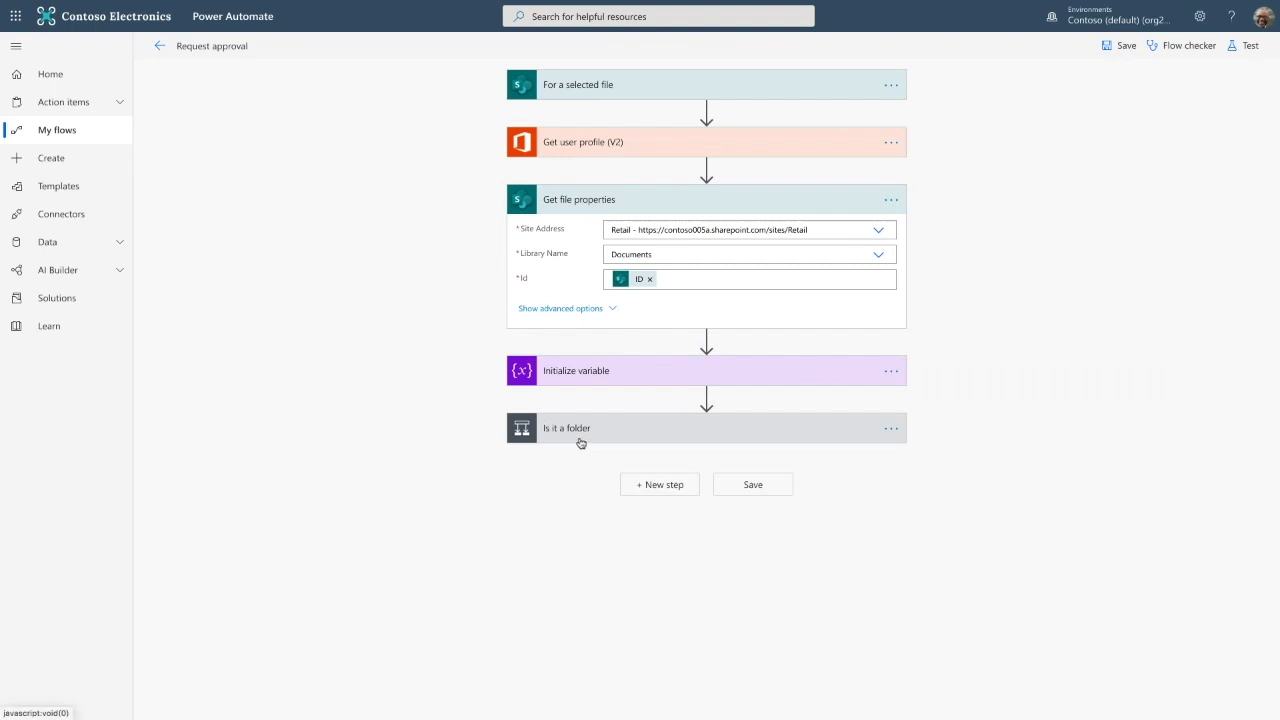
# Expand the Is it a folder condition and search the dynamic content for "isfolder", leaving the condition as it is
pyautogui.click(581, 441)
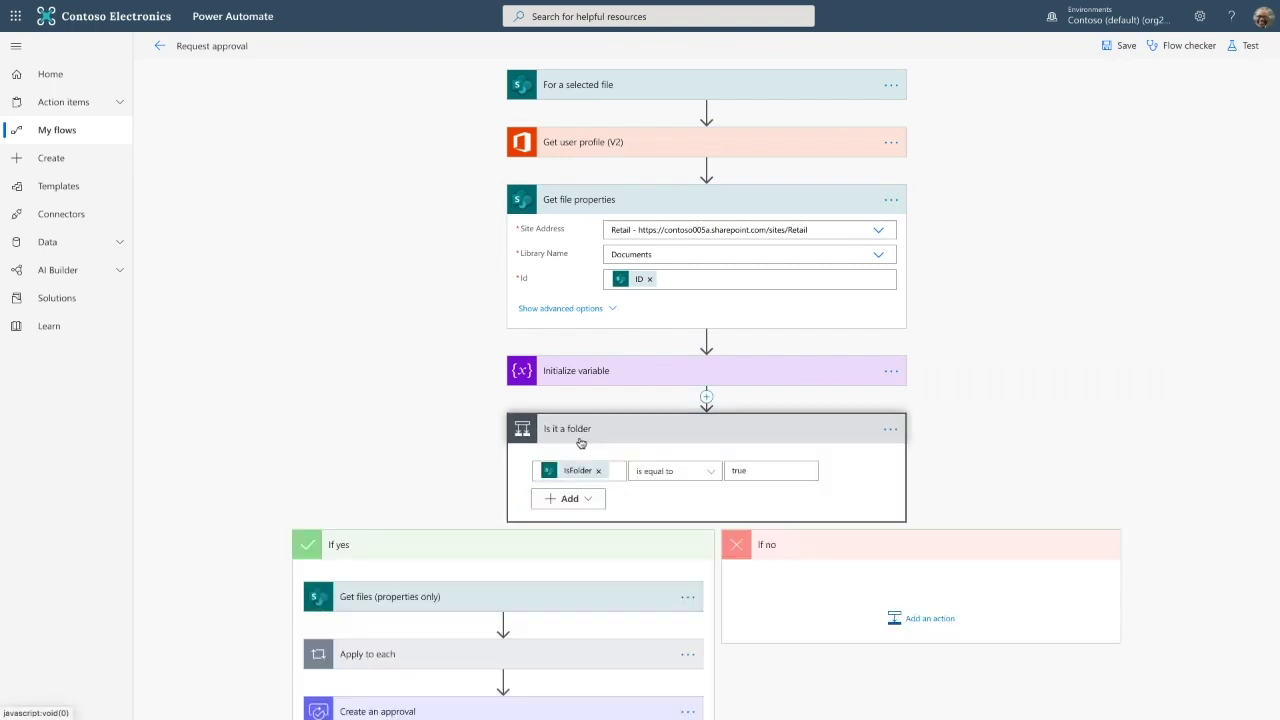
pyautogui.click(613, 471)
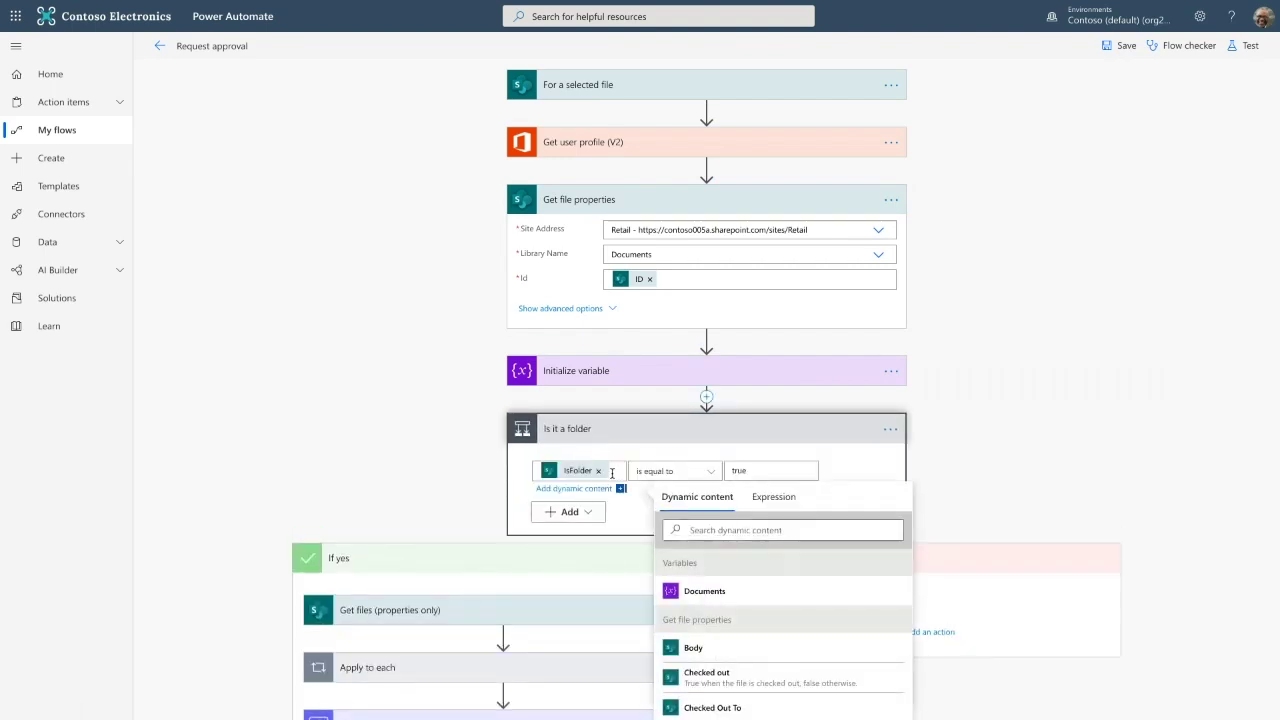
pyautogui.click(764, 529)
pyautogui.write('is')
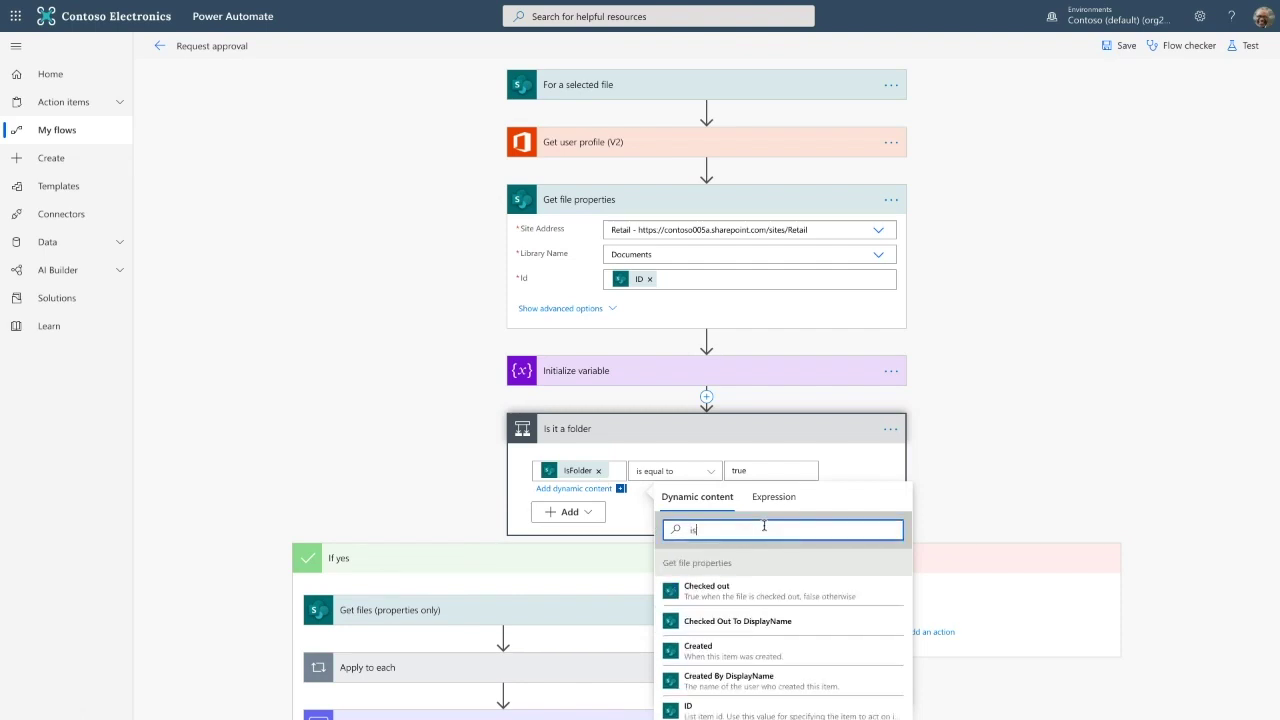
pyautogui.write('folder')
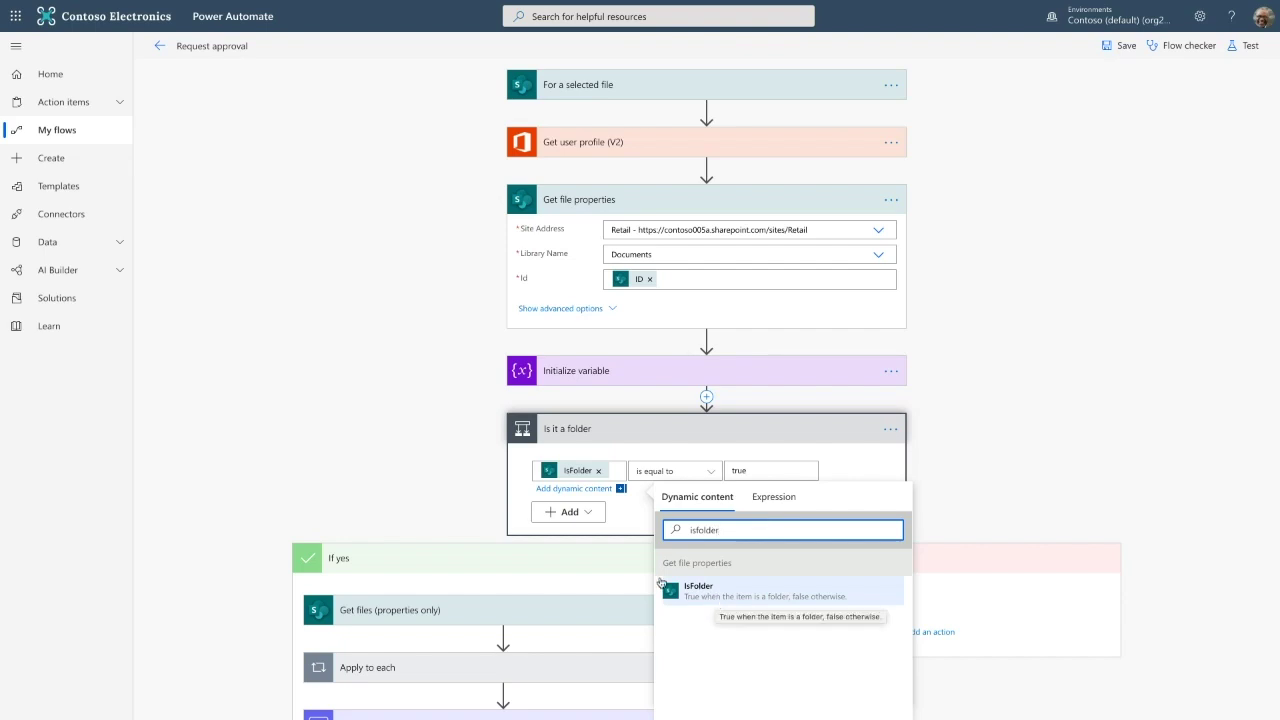
pyautogui.click(380, 460)
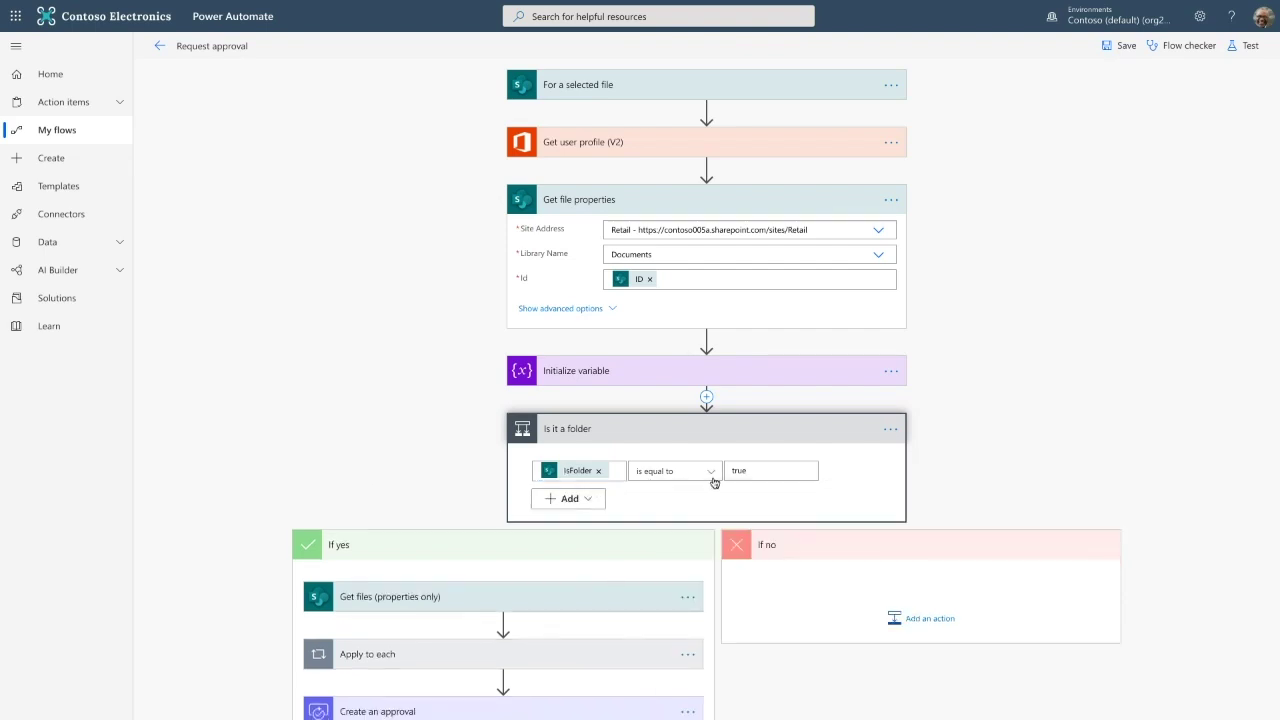
# Expand Get files (properties only) in the If yes branch and search the dynamic content of Limit Entries to Folder for "full p"
pyautogui.scroll(-2, 383, 443)
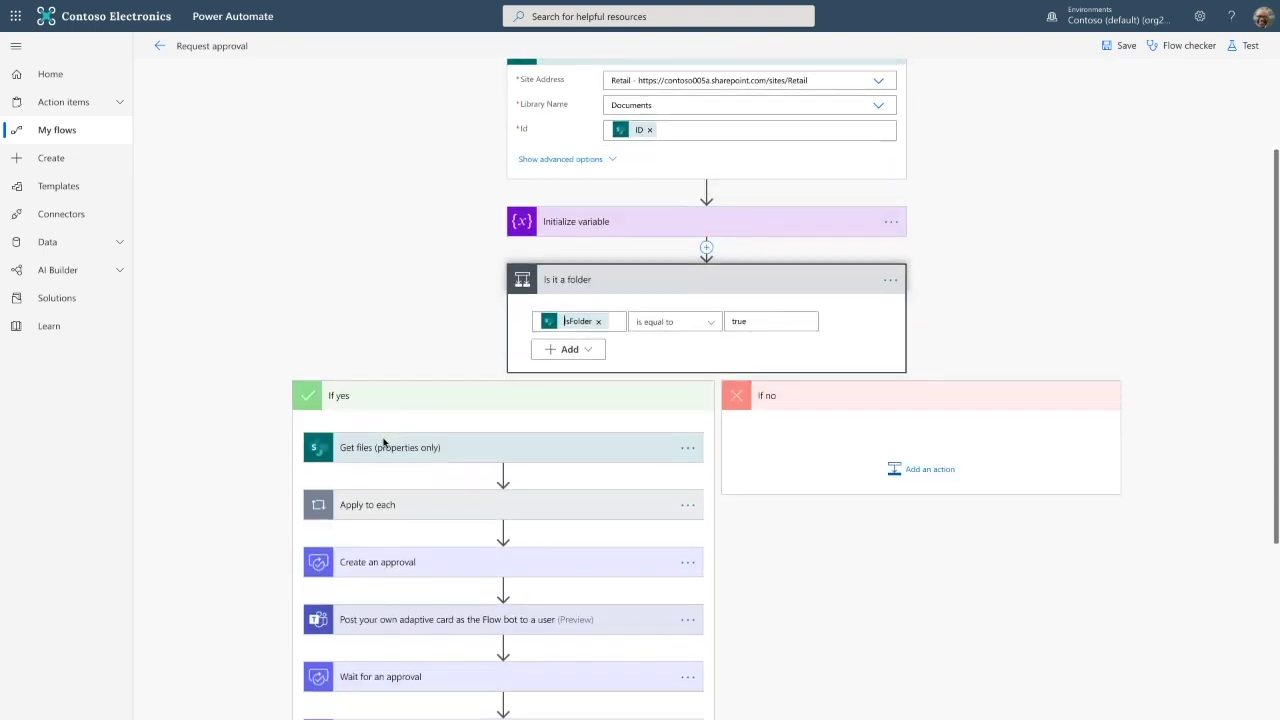
pyautogui.scroll(-1, 385, 443)
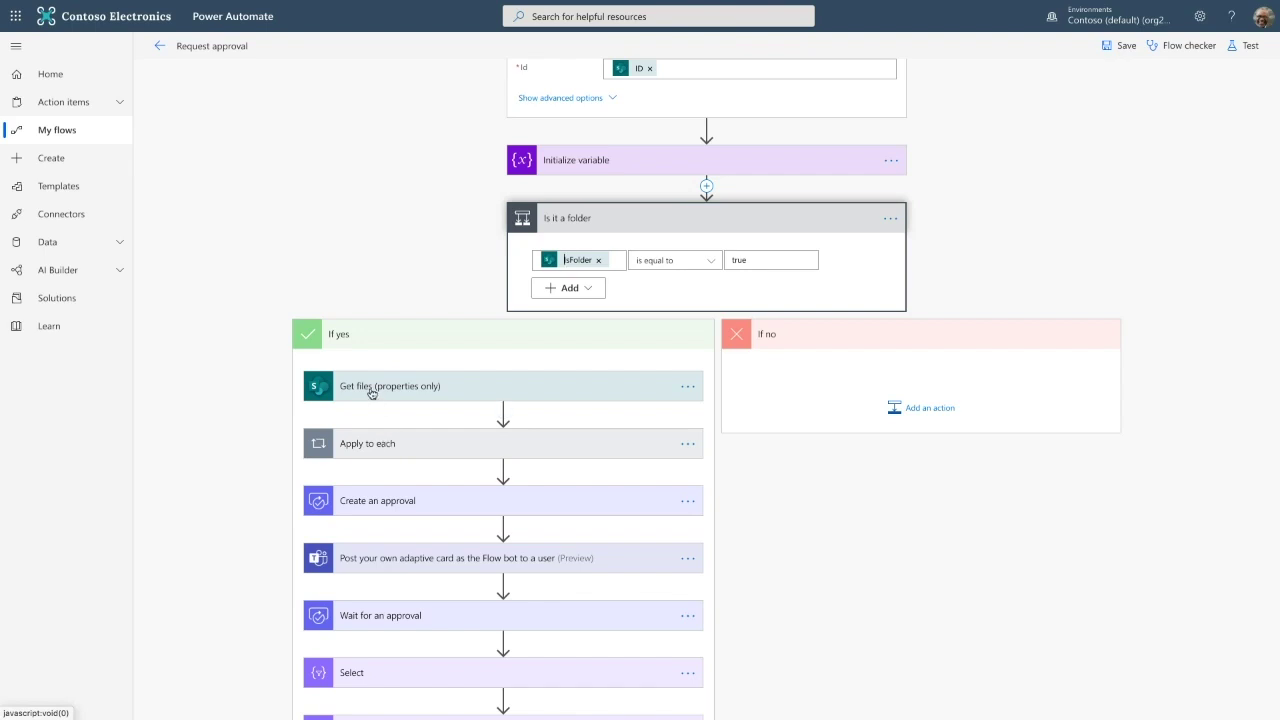
pyautogui.click(371, 393)
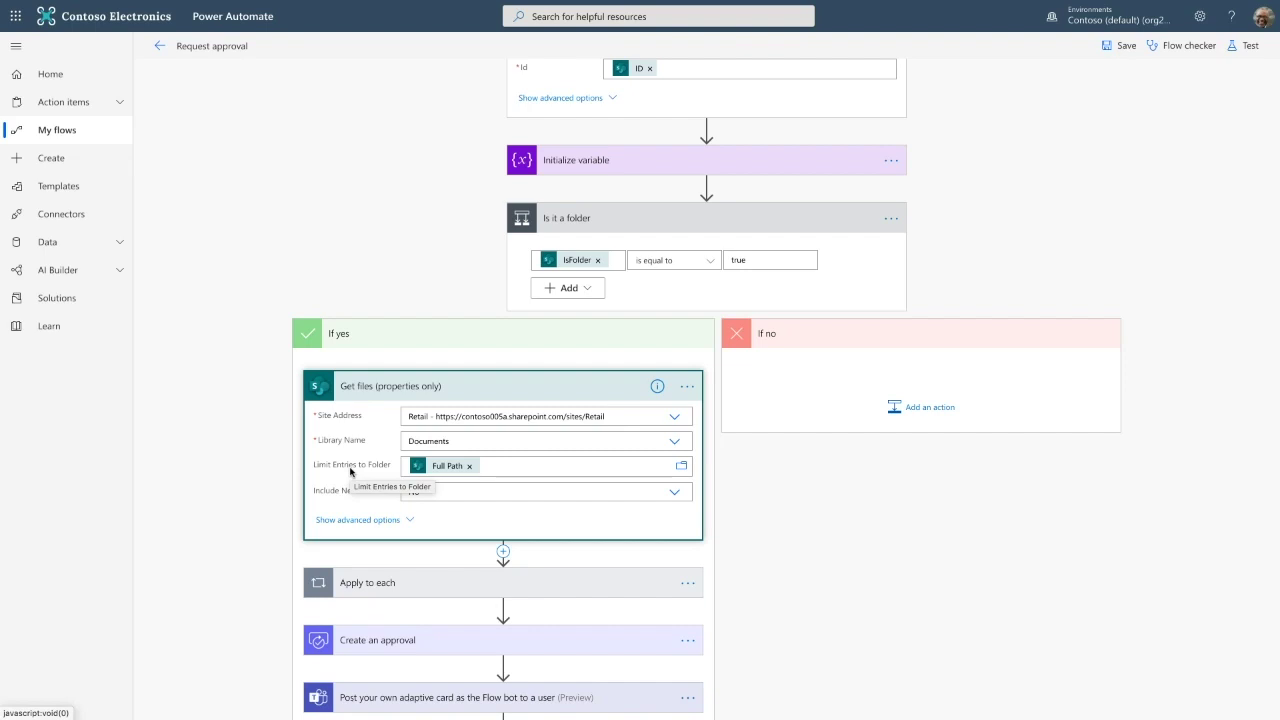
pyautogui.click(504, 468)
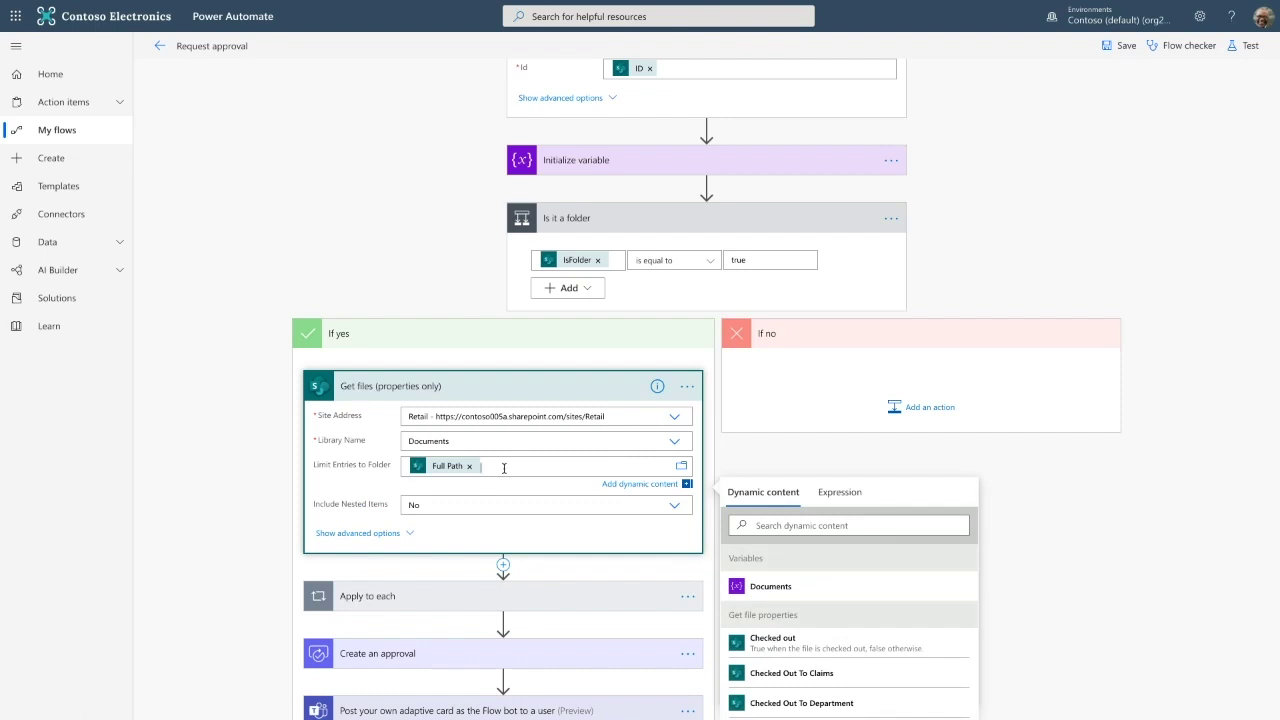
pyautogui.click(822, 525)
pyautogui.write('full p')
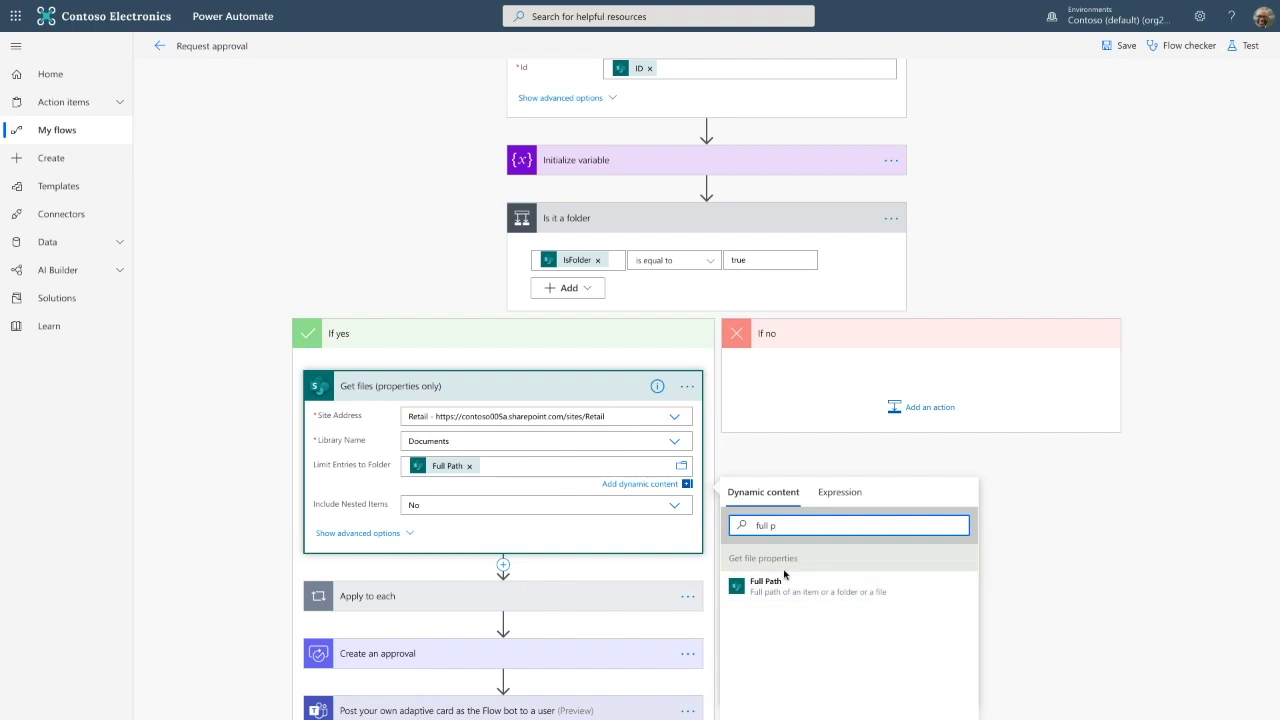
# Expand the Apply to each loop in the If yes branch and the Initialize variable action to examine their settings
pyautogui.click(363, 598)
pyautogui.scroll(-2, 237, 545)
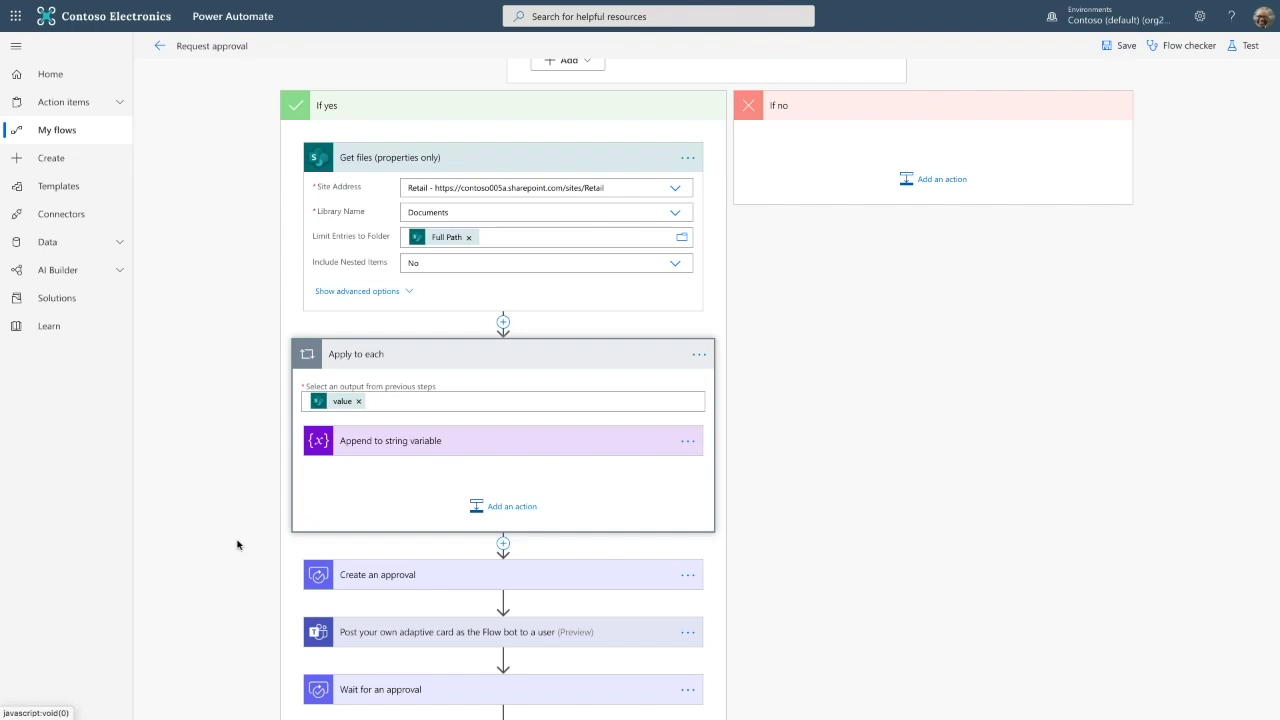
pyautogui.scroll(5, 260, 537)
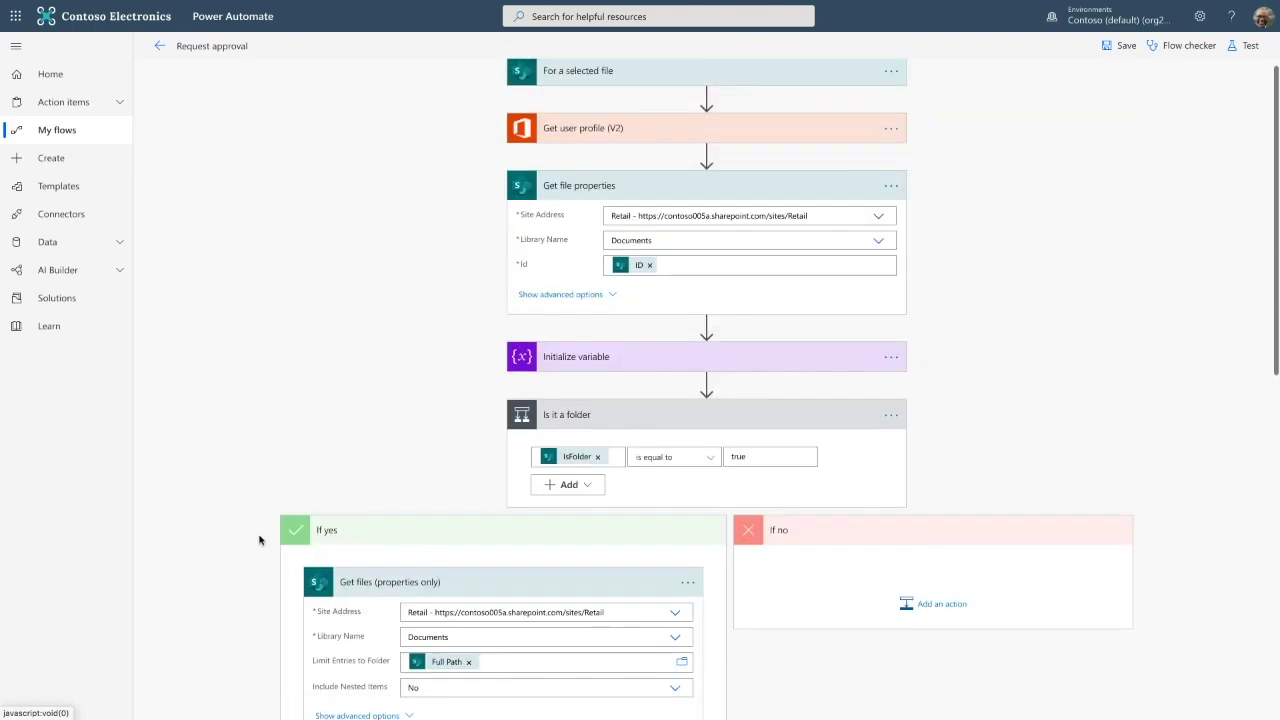
pyautogui.click(639, 379)
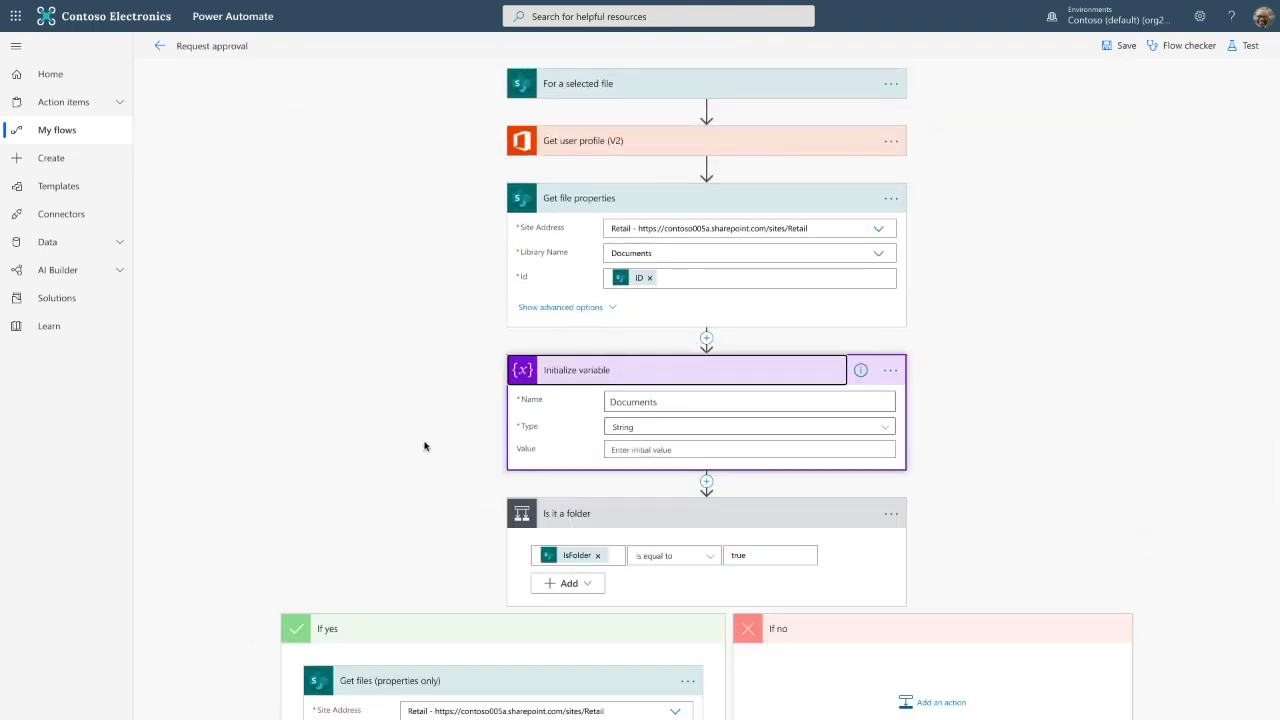
# Expand Append to string variable inside Apply to each and examine the Name and Link to item tokens in its Value
pyautogui.scroll(-1, 424, 446)
pyautogui.scroll(-3, 424, 446)
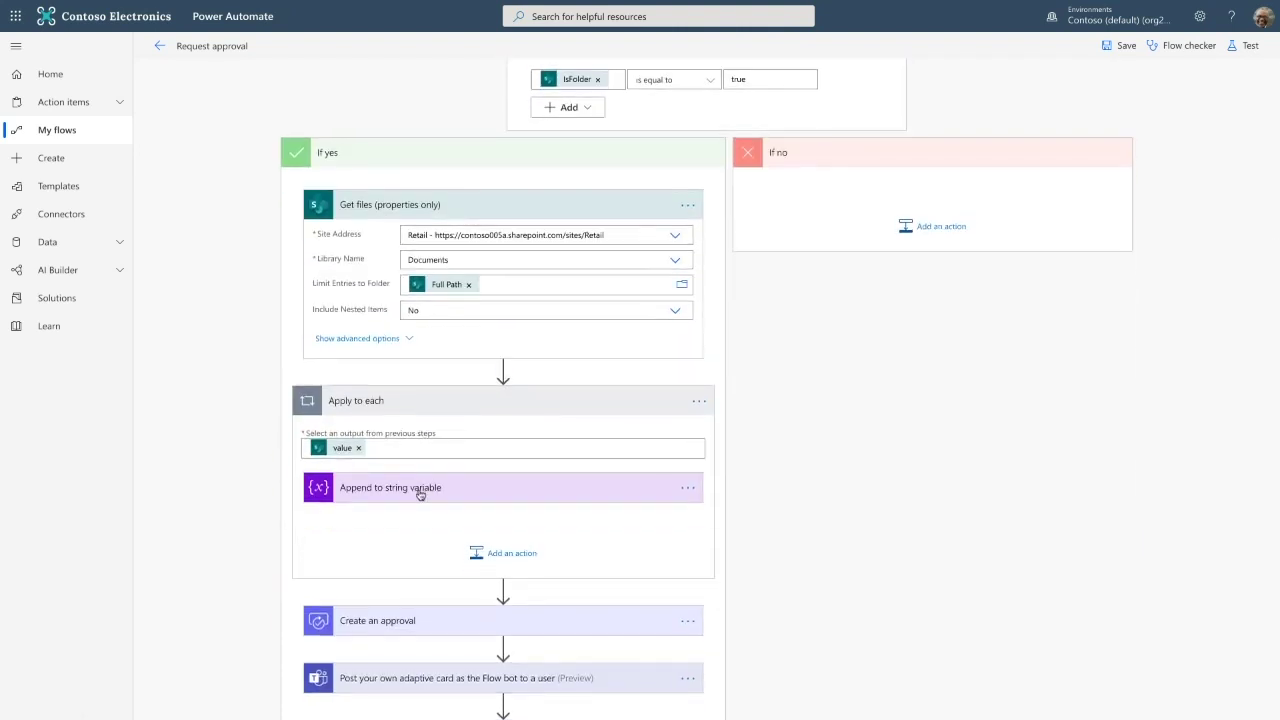
pyautogui.click(423, 488)
pyautogui.scroll(-1, 298, 510)
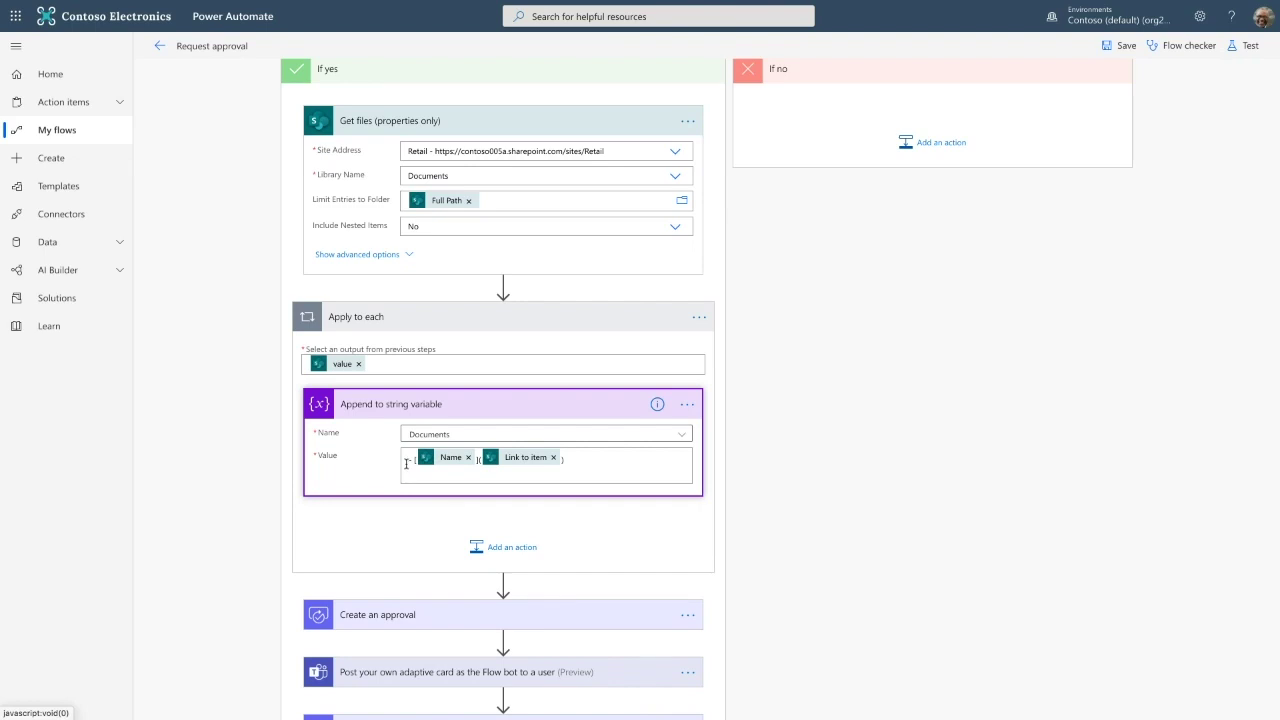
pyautogui.click(575, 465)
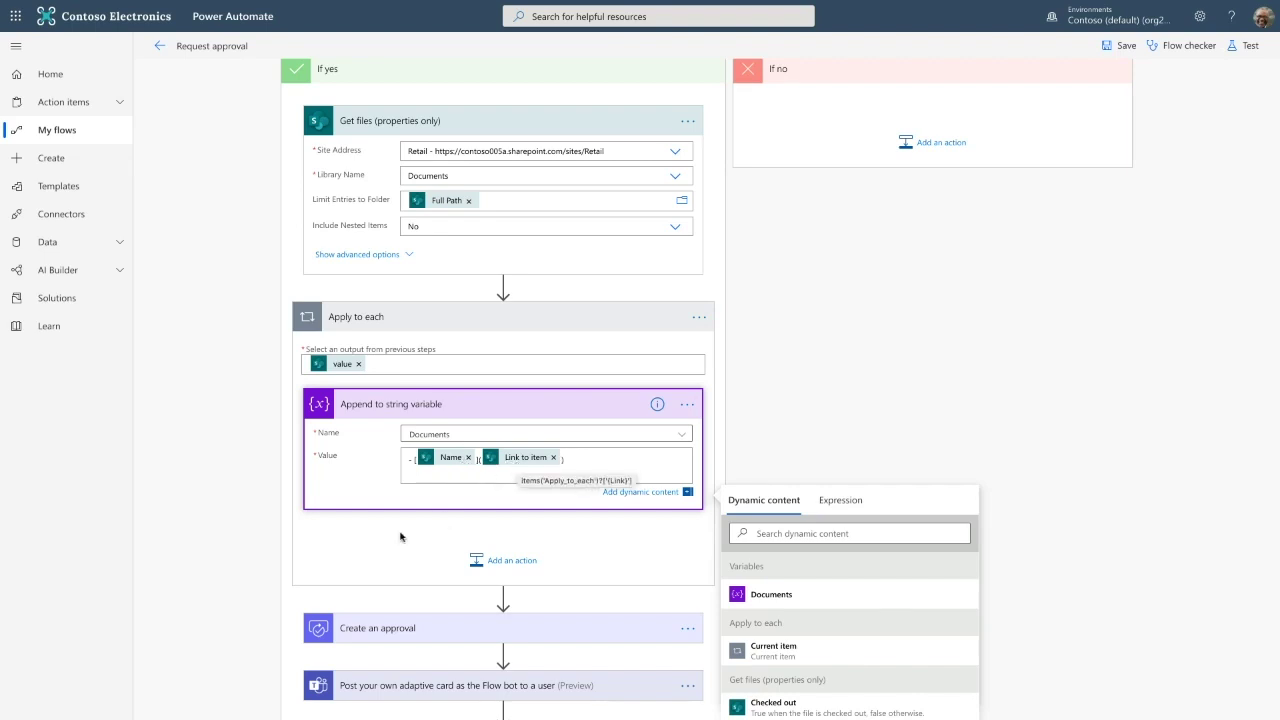
# Expand the Create an approval action and examine its Assigned to and Details fields
pyautogui.scroll(-2, 400, 537)
pyautogui.click(414, 480)
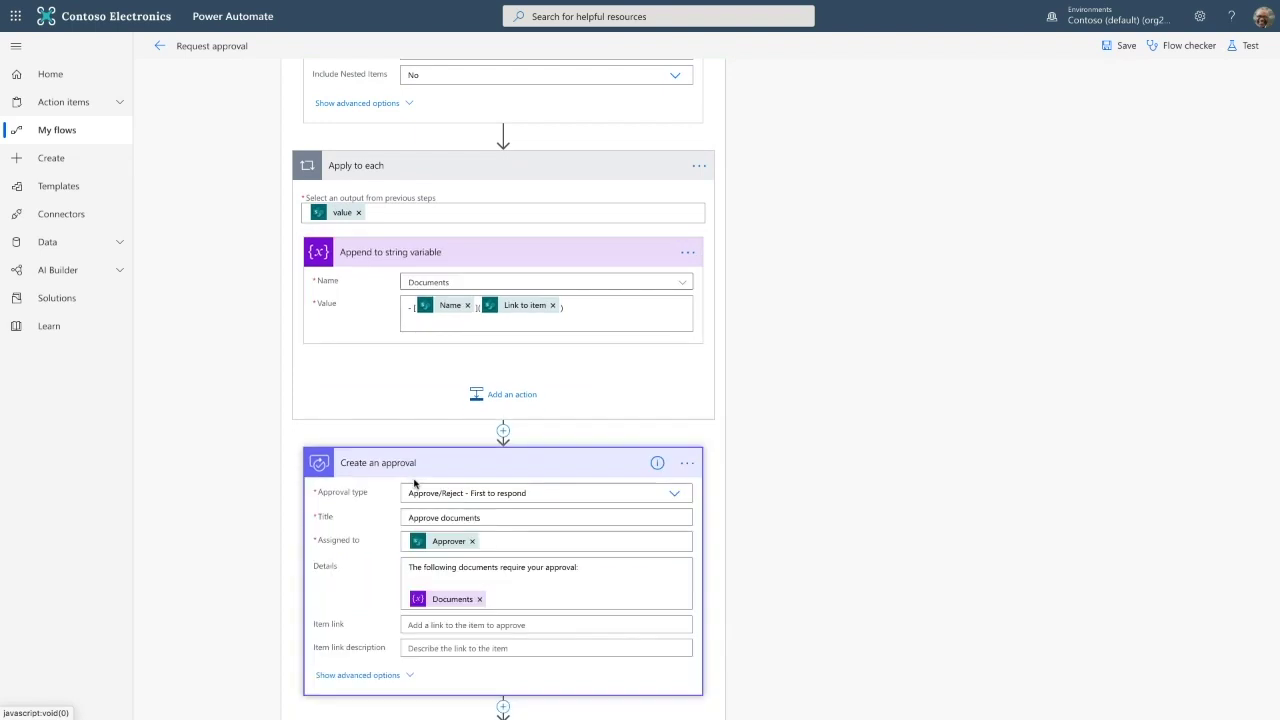
pyautogui.scroll(-1, 414, 483)
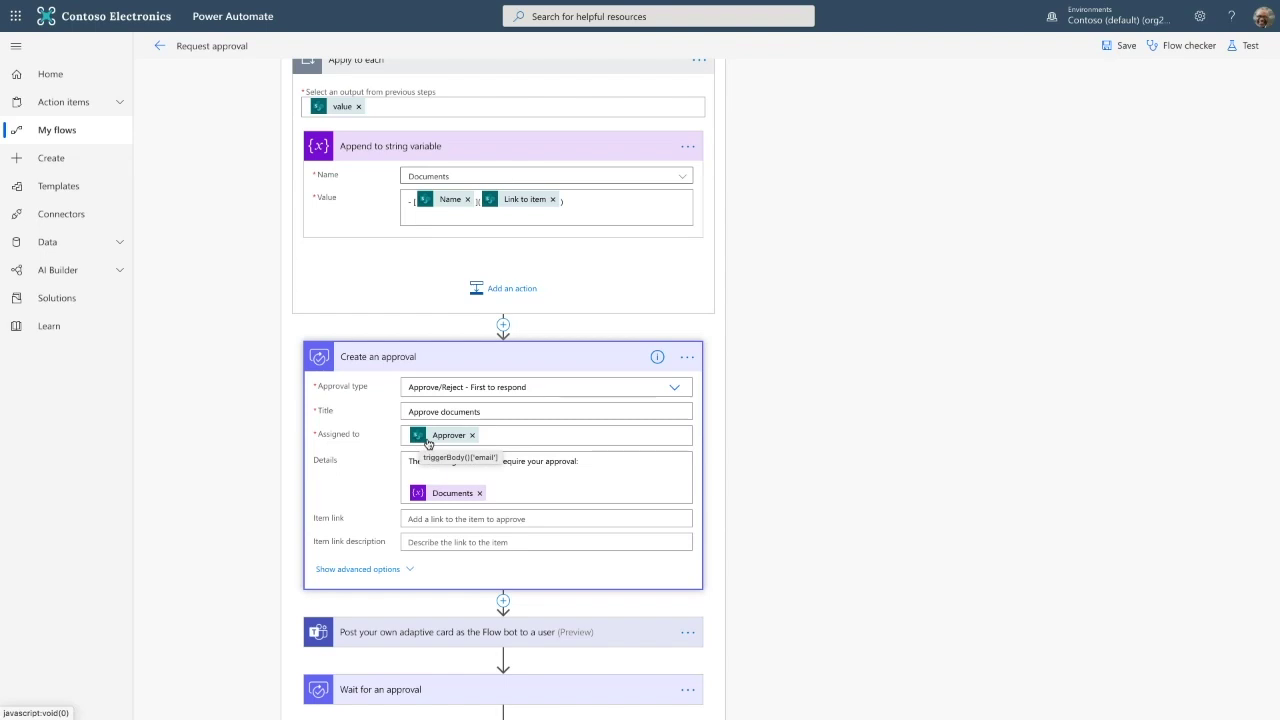
pyautogui.click(533, 466)
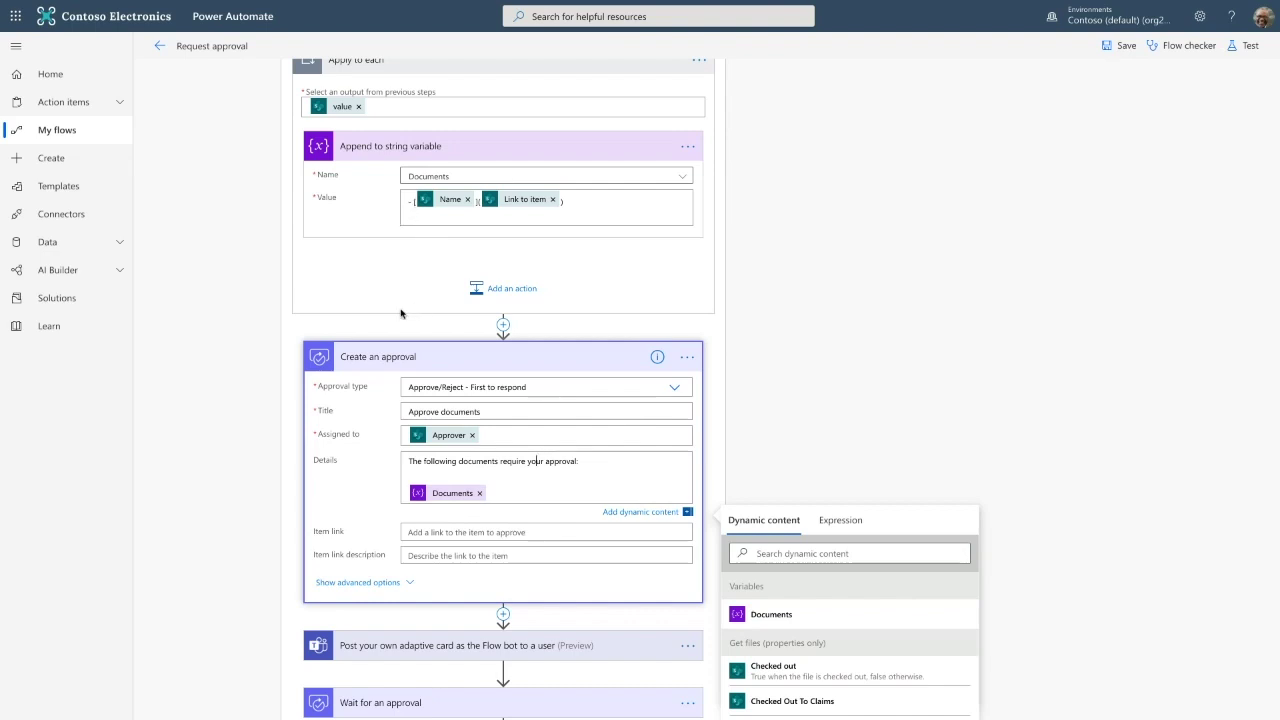
# Expand the action posting the adaptive card to a user and the Select action, examining their fields
pyautogui.scroll(-2, 205, 410)
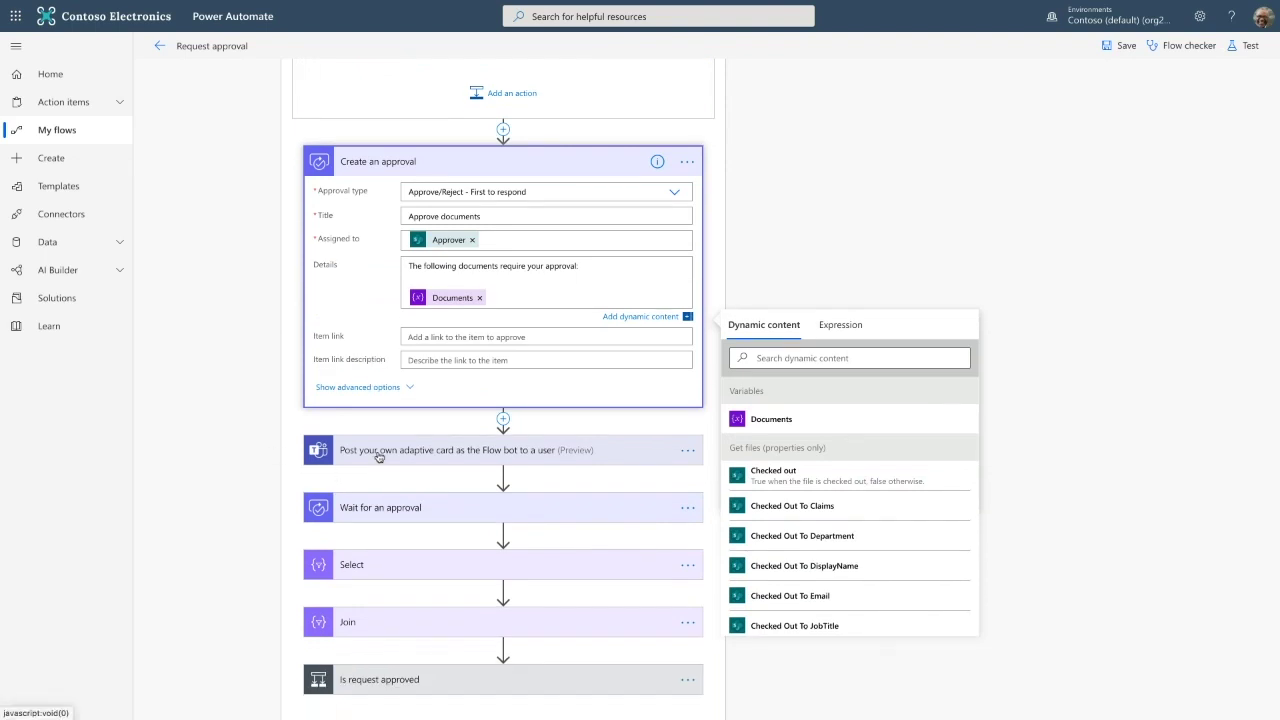
pyautogui.click(377, 457)
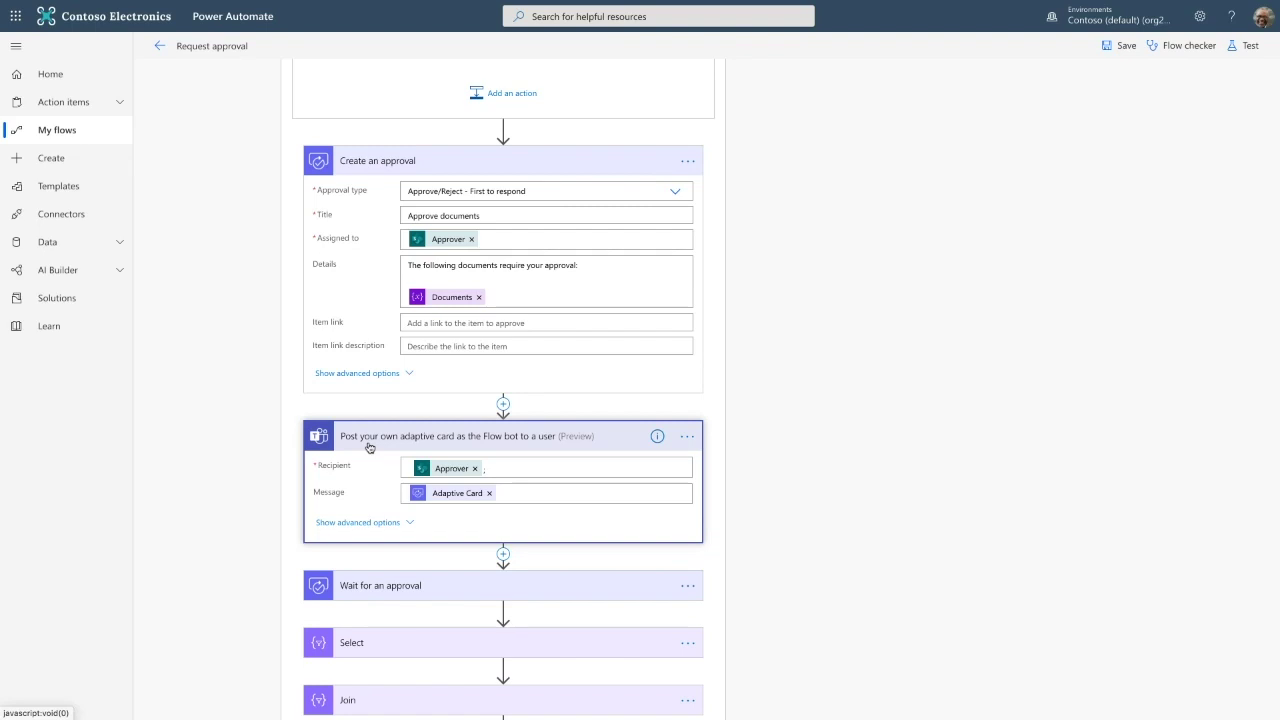
pyautogui.scroll(-1, 376, 551)
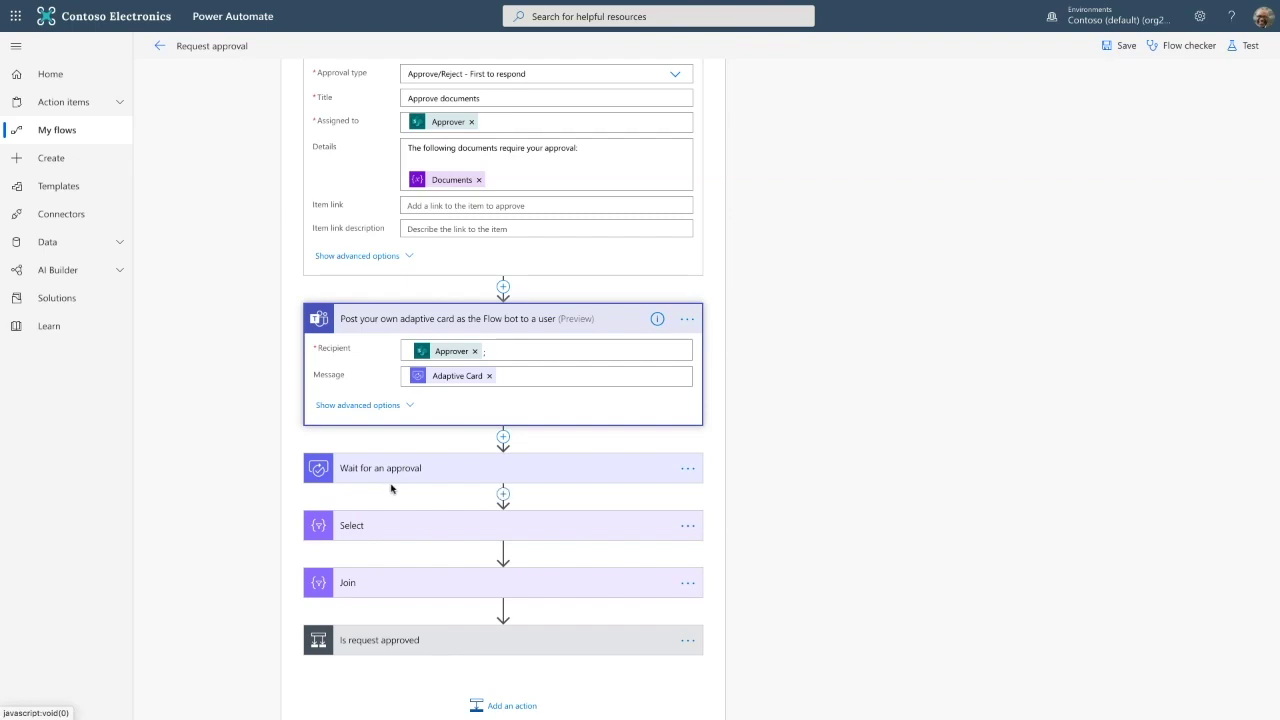
pyautogui.click(369, 531)
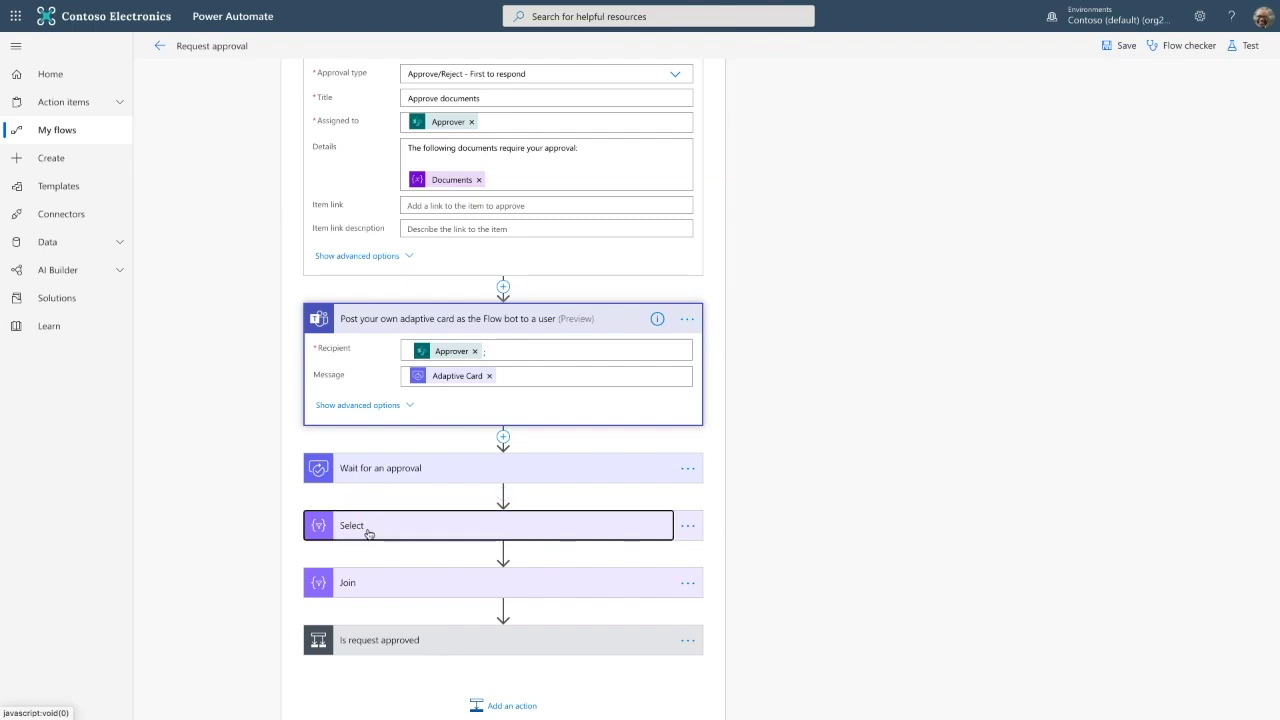
pyautogui.scroll(-1, 327, 565)
pyautogui.scroll(-1, 327, 565)
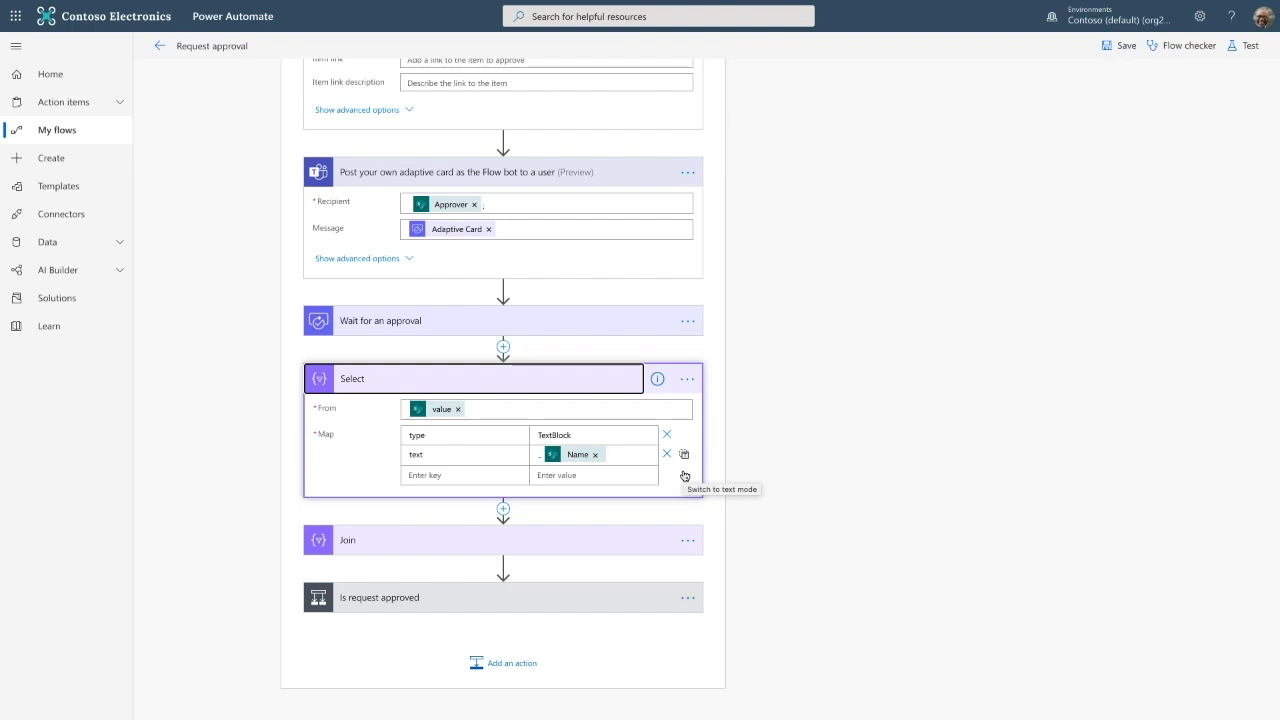
# Expand the Is request approved condition and view its Outcome comparison and both branches
pyautogui.scroll(-1, 380, 608)
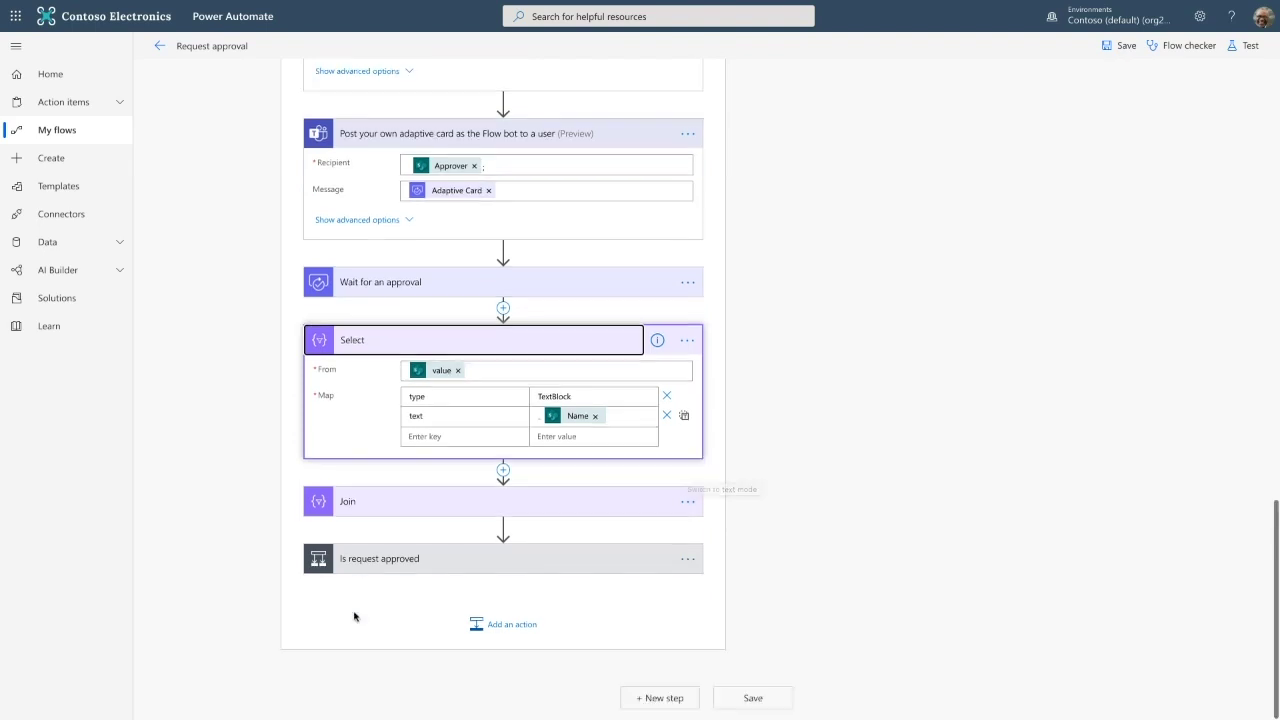
pyautogui.click(379, 560)
pyautogui.scroll(-3, 380, 560)
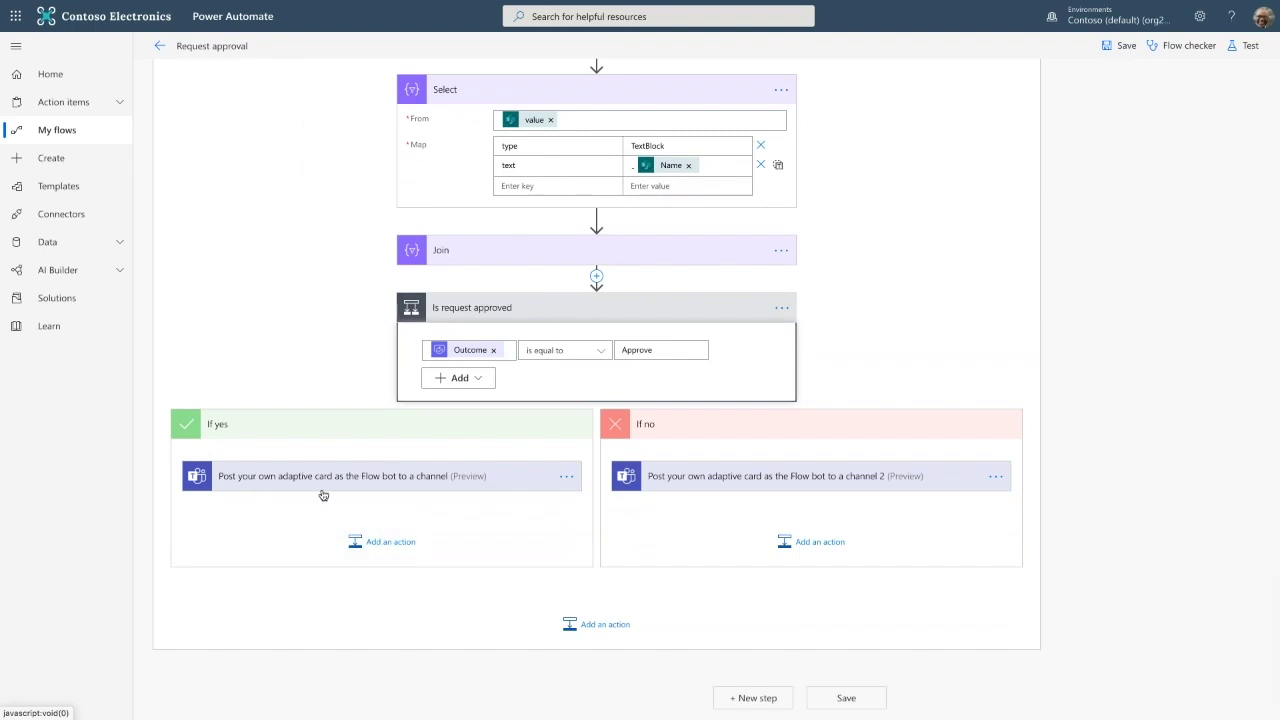
# Expand the channel adaptive card action under the approved branch and examine its message JSON, including the Output token under items
pyautogui.click(389, 487)
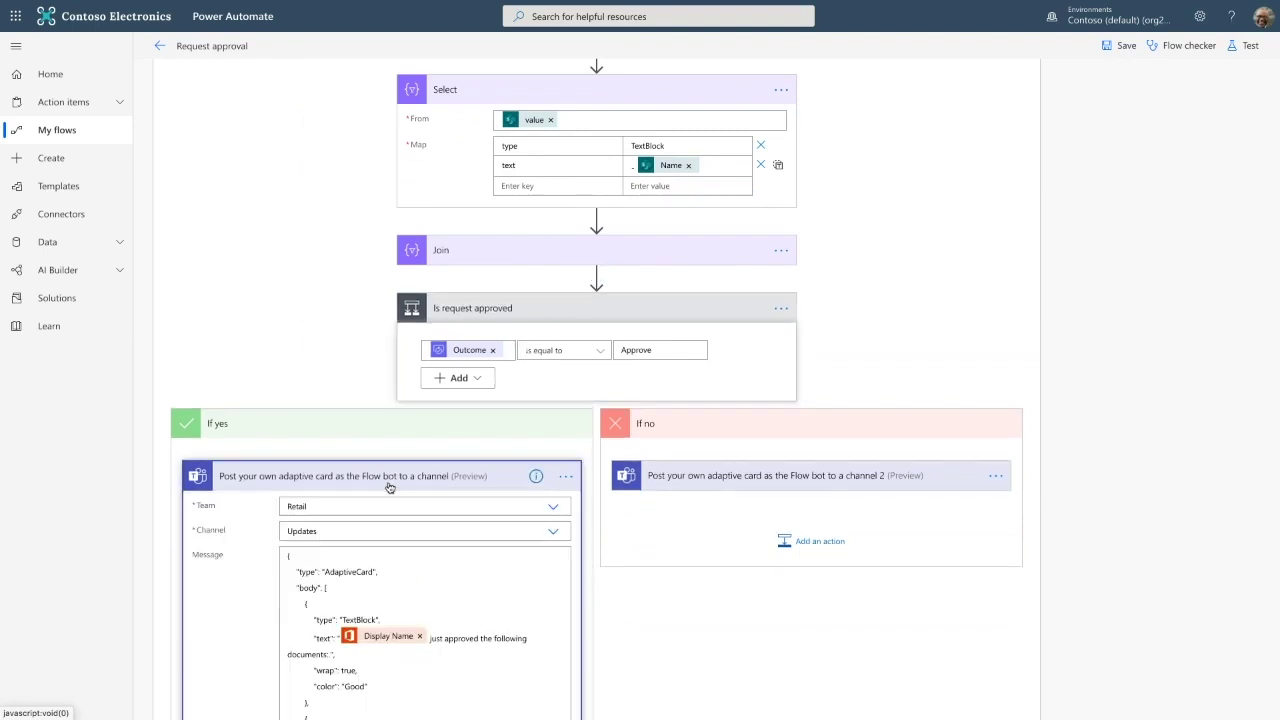
pyautogui.scroll(-3, 204, 613)
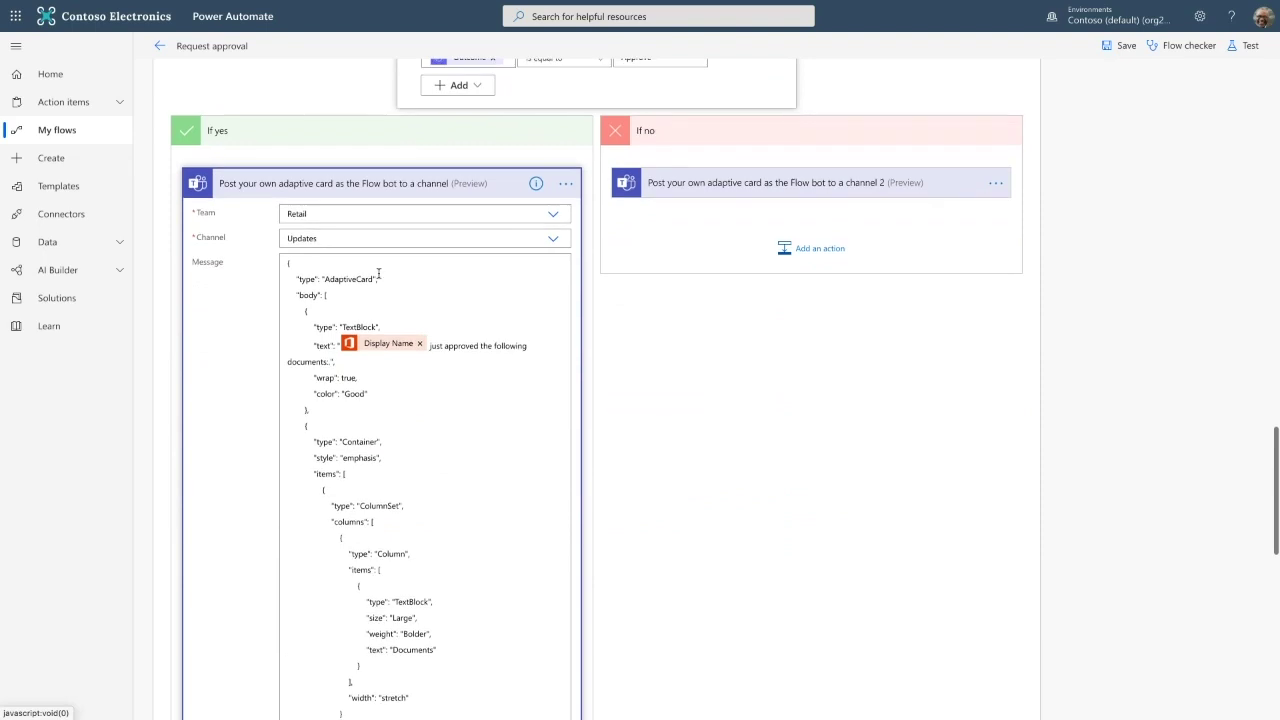
pyautogui.click(374, 539)
pyautogui.scroll(-6, 374, 539)
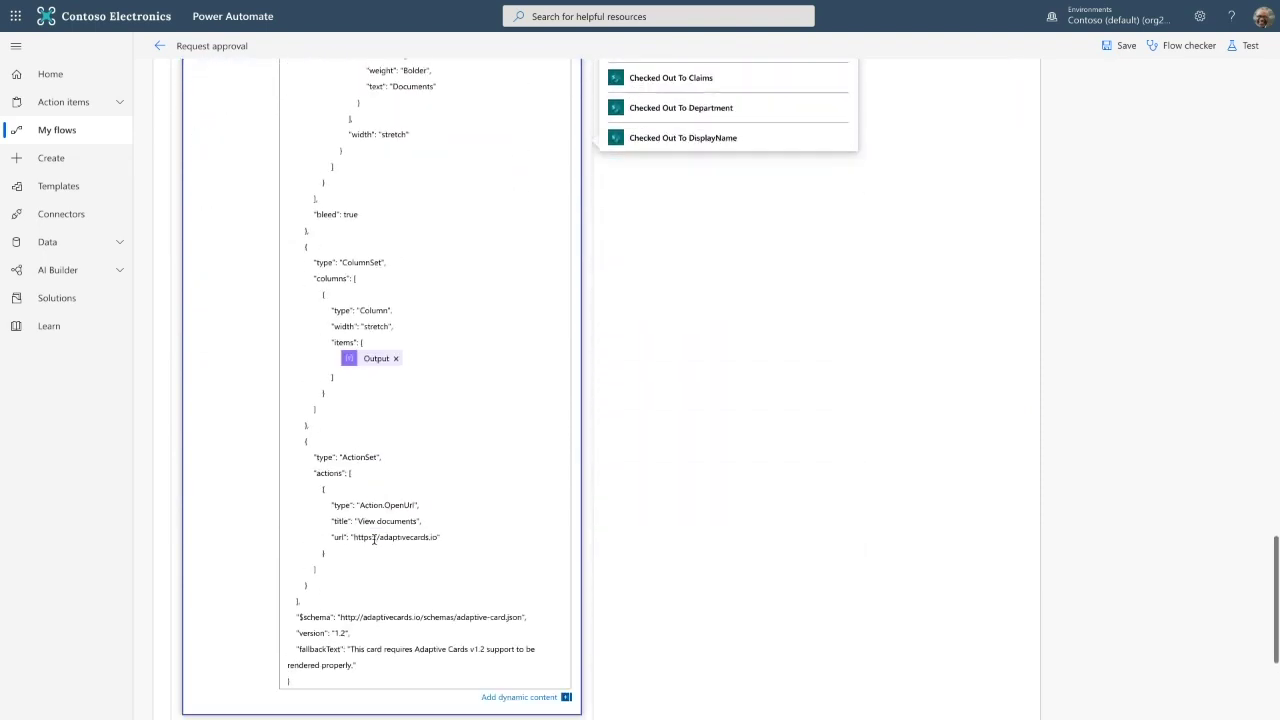
pyautogui.scroll(-1, 374, 539)
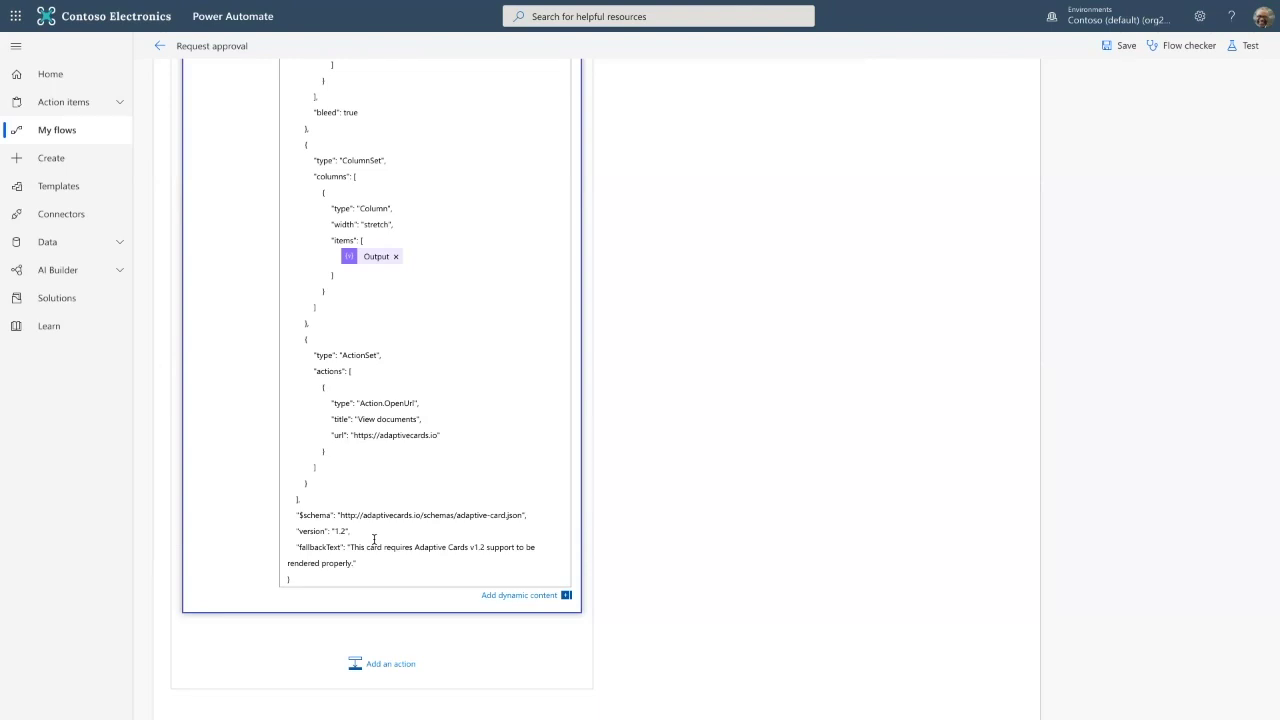
pyautogui.scroll(2, 374, 540)
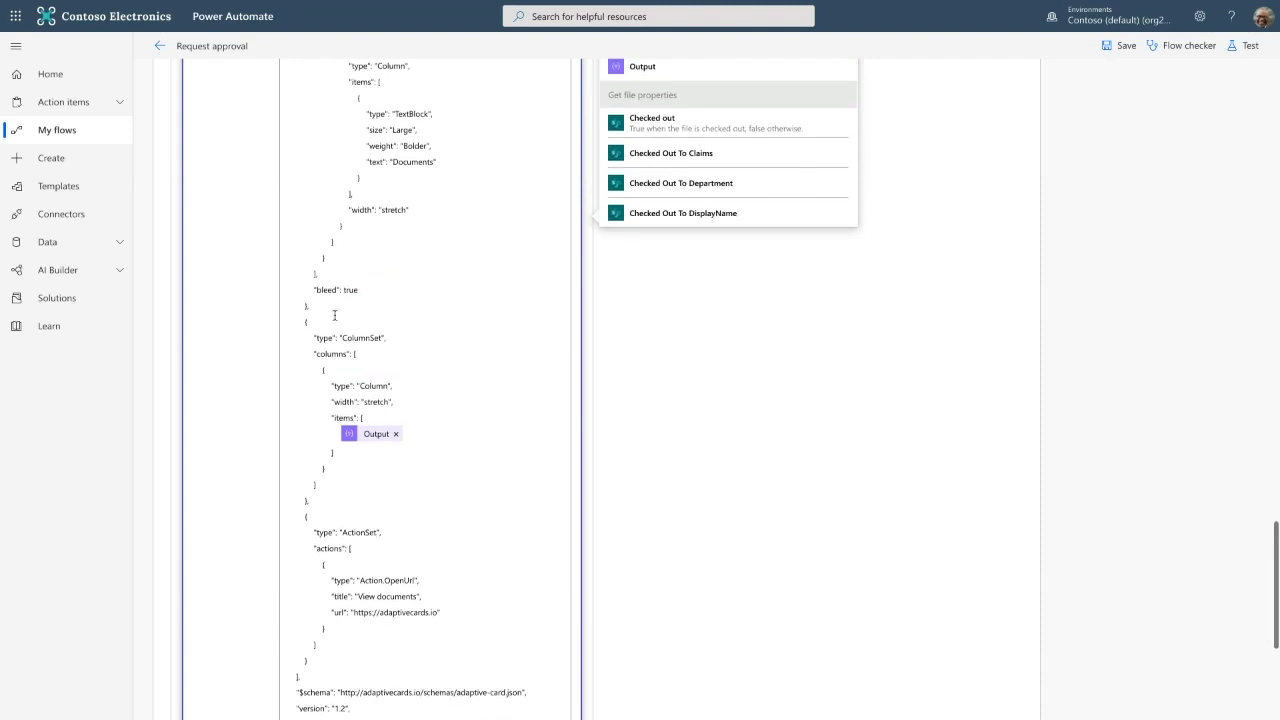
pyautogui.click(376, 418)
# Switch the Select action's Map to text mode and inspect its TextBlock JSON from the opening to the closing brace
pyautogui.scroll(10, 376, 468)
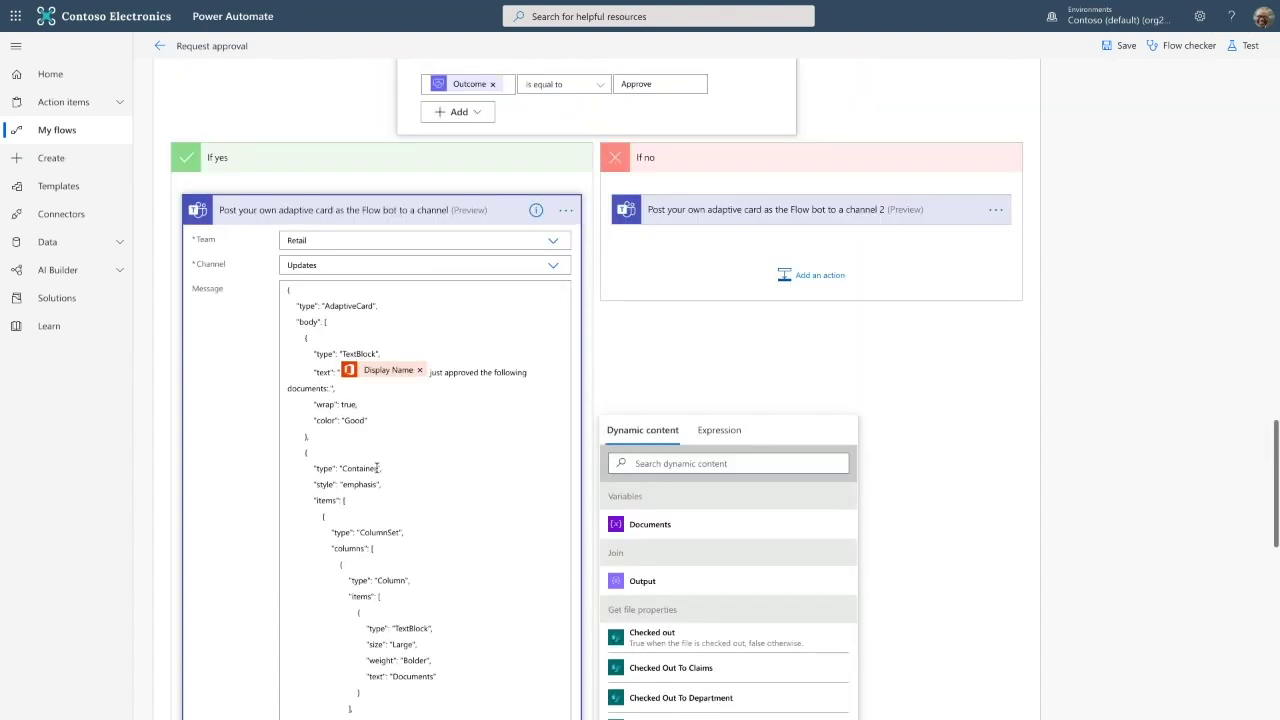
pyautogui.scroll(1, 471, 268)
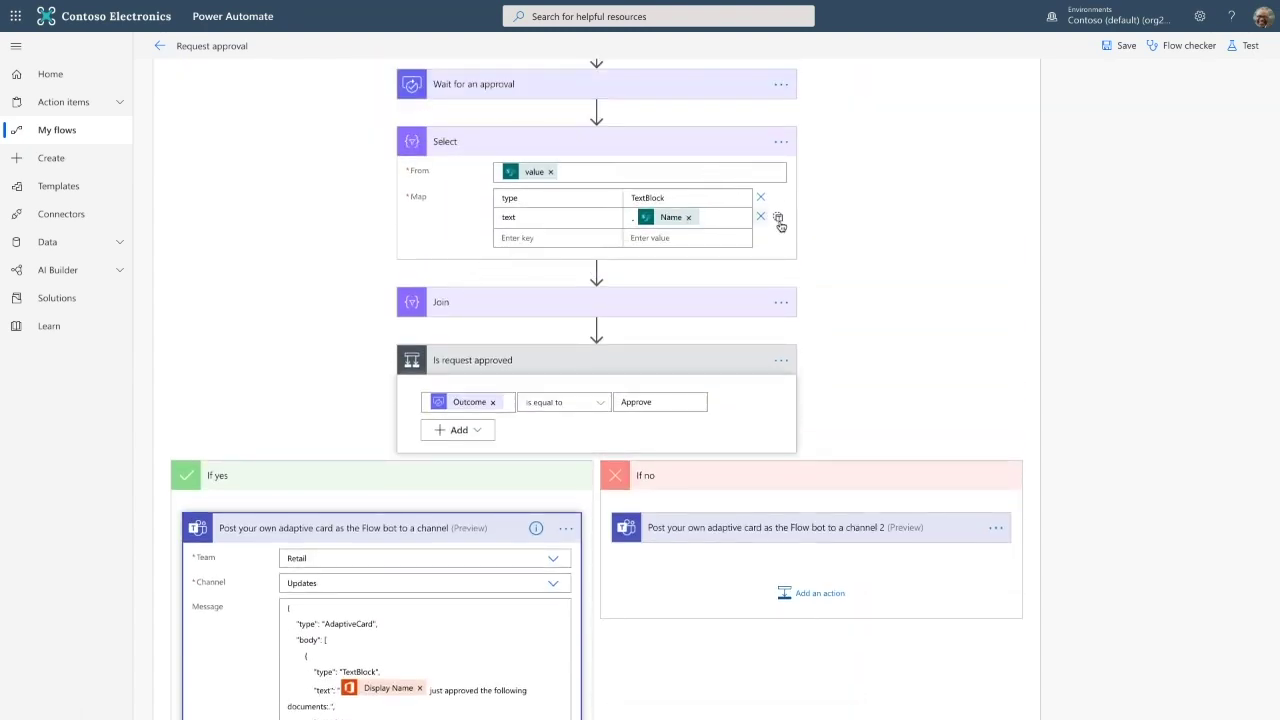
pyautogui.click(778, 217)
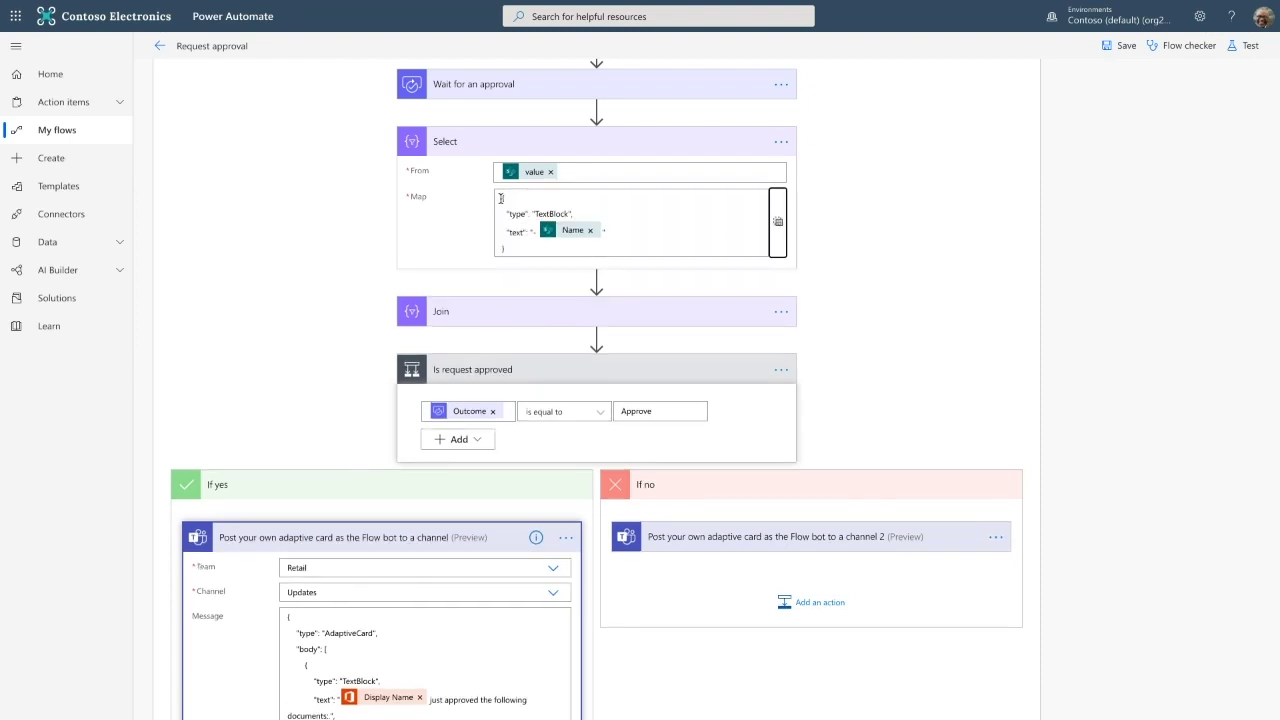
pyautogui.click(501, 199)
pyautogui.click(519, 249)
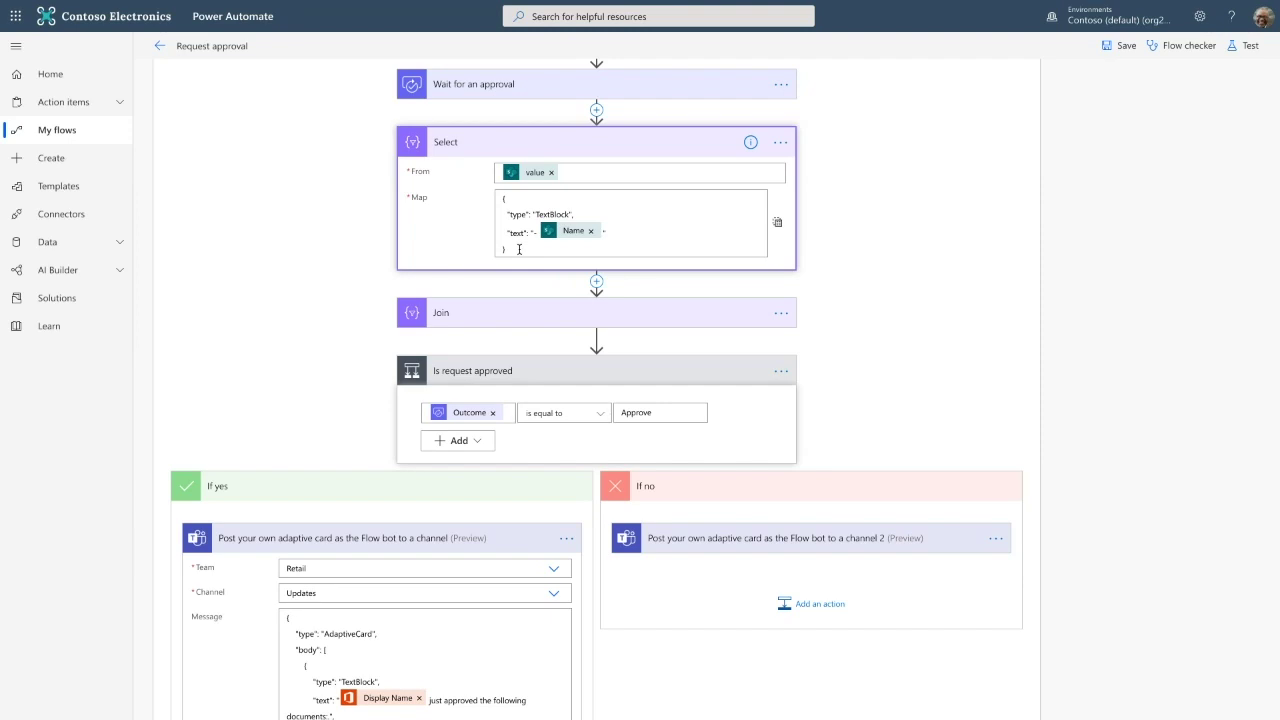
# Expand the Join action and examine where its Output is used in the approved card's message JSON
pyautogui.click(496, 312)
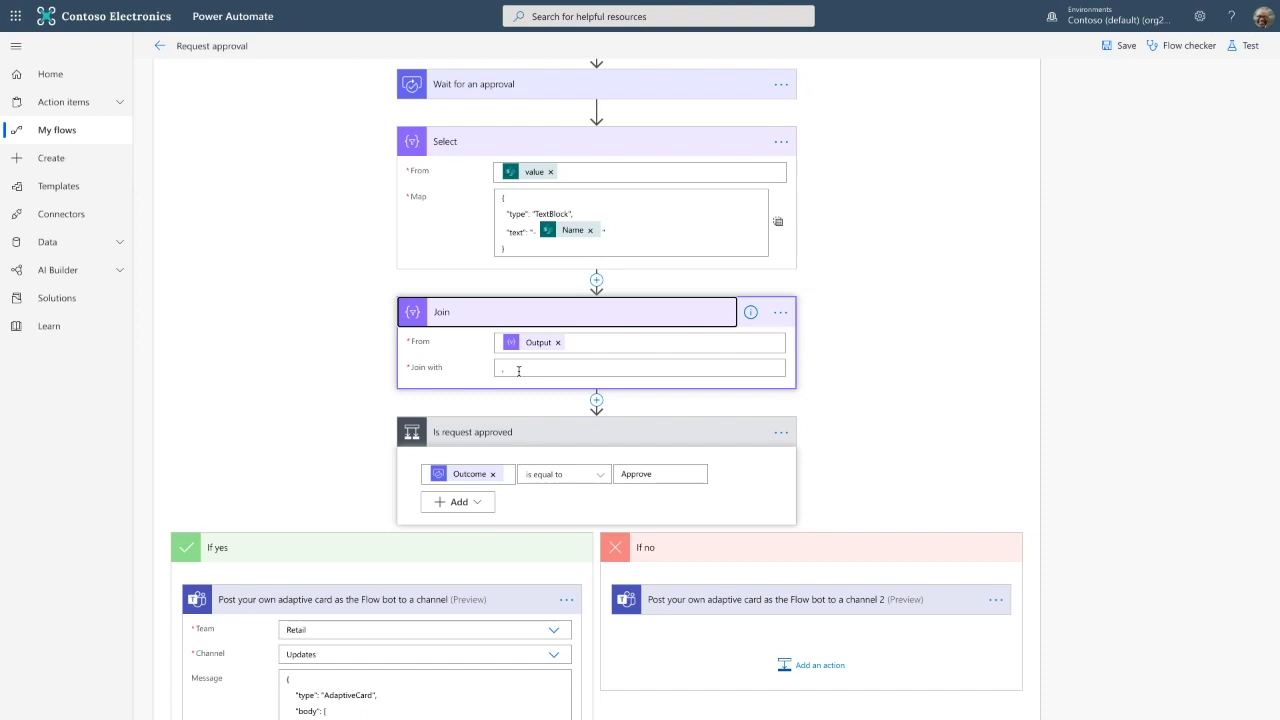
pyautogui.scroll(-6, 518, 371)
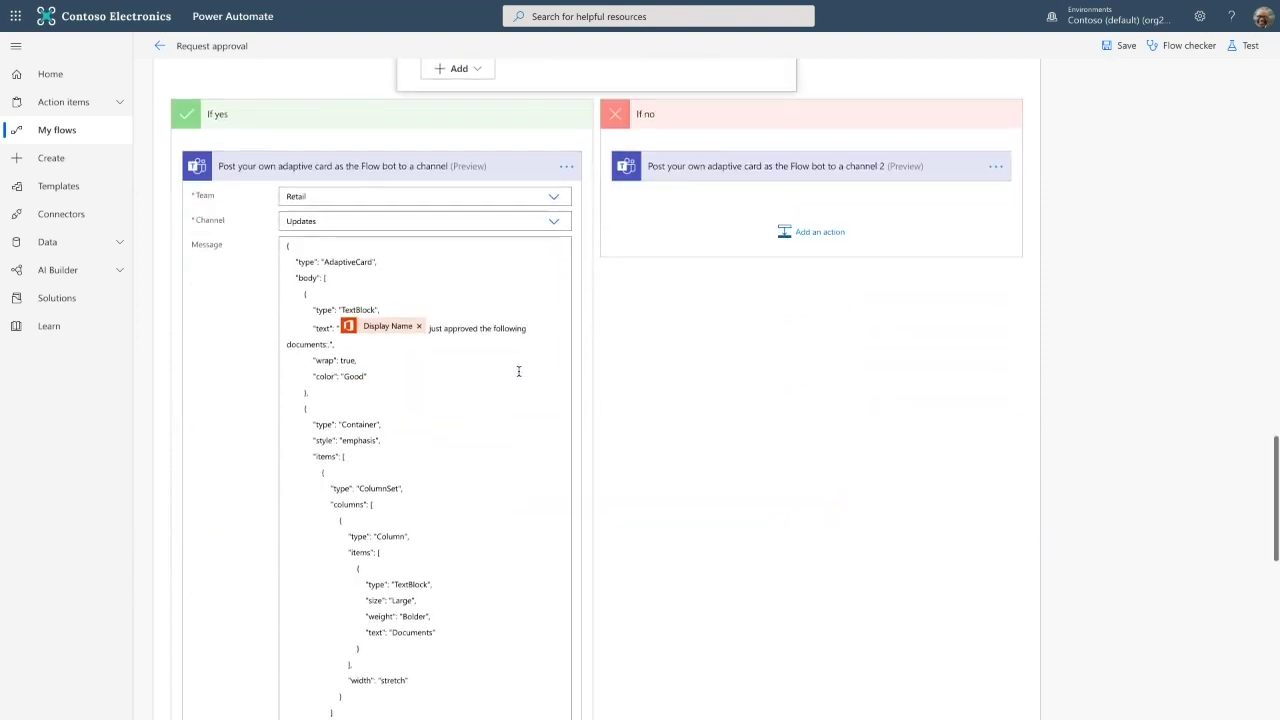
pyautogui.scroll(-2, 452, 559)
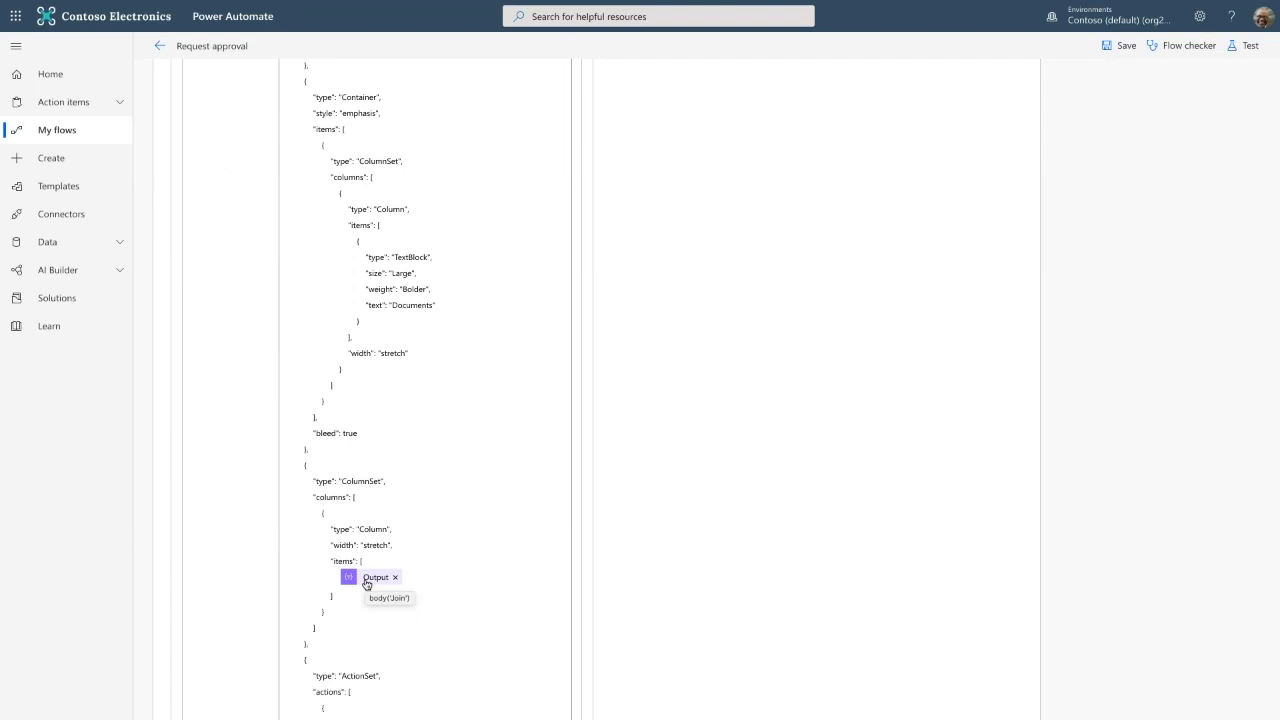
pyautogui.scroll(10, 366, 584)
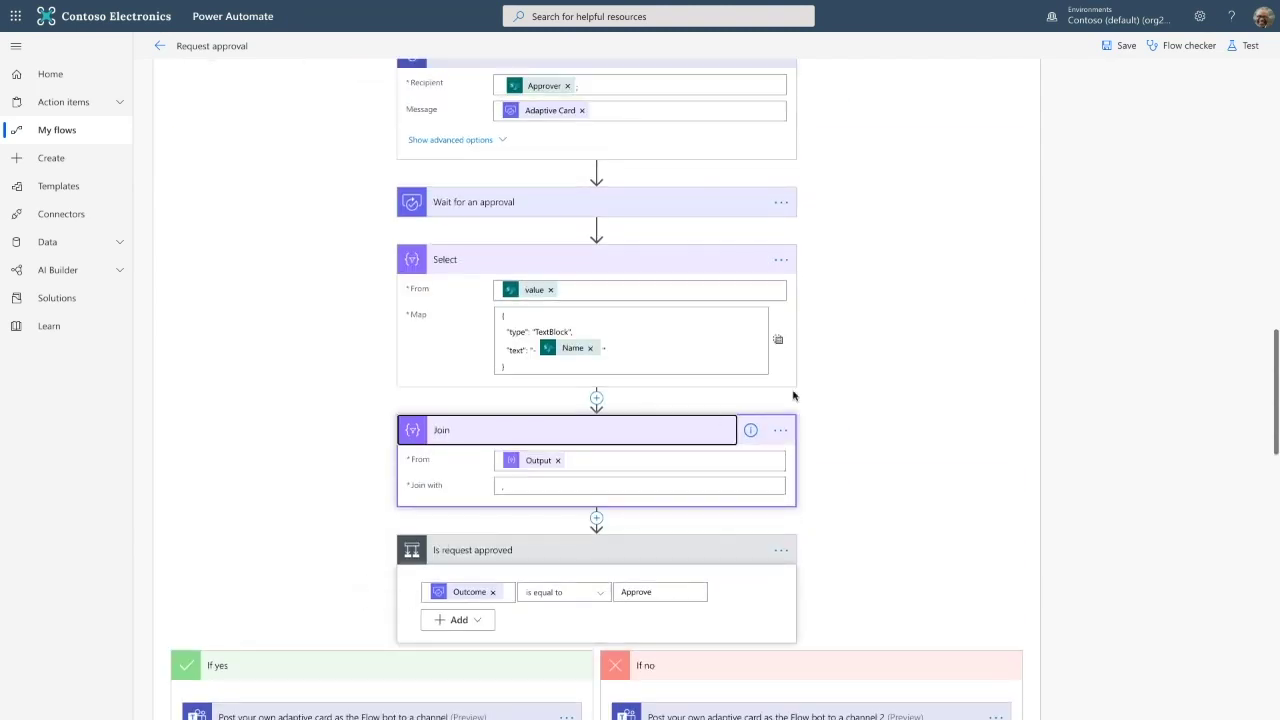
# Expand the channel adaptive card action in the rejected branch and highlight the "color": "Attention" line in its message
pyautogui.scroll(-2, 789, 430)
pyautogui.click(789, 464)
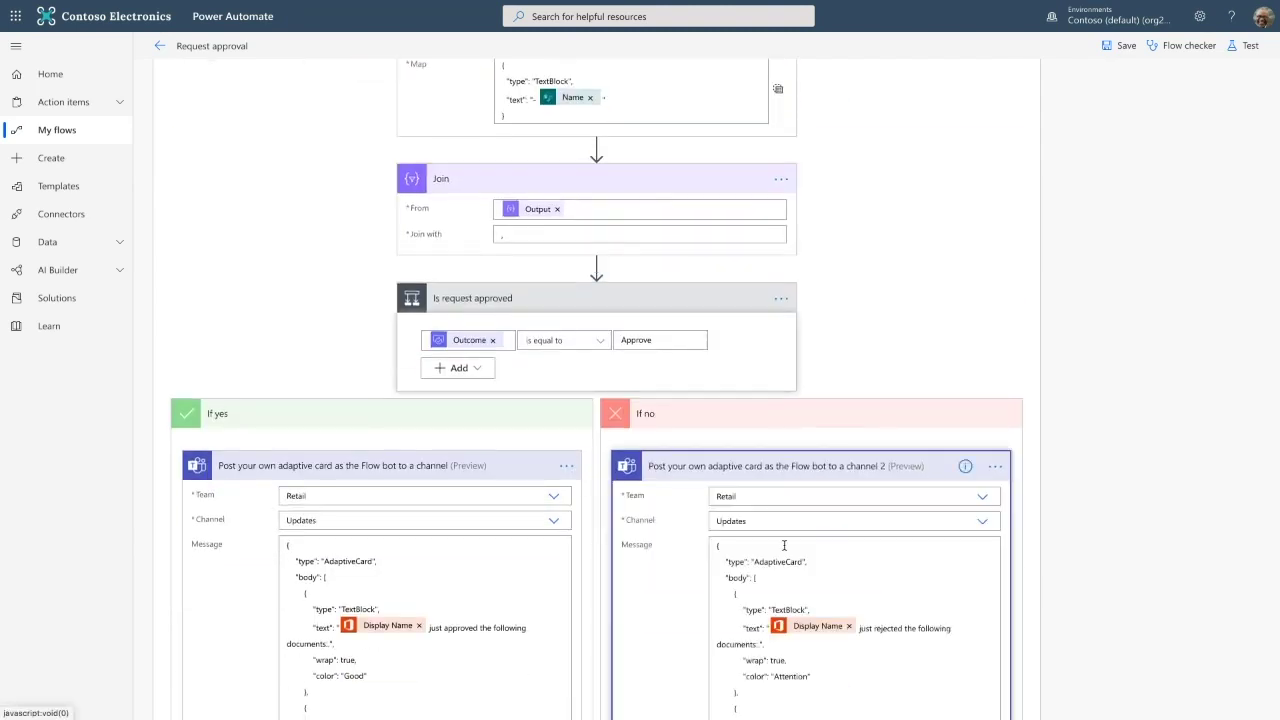
pyautogui.scroll(-1, 788, 546)
pyautogui.scroll(-1, 791, 589)
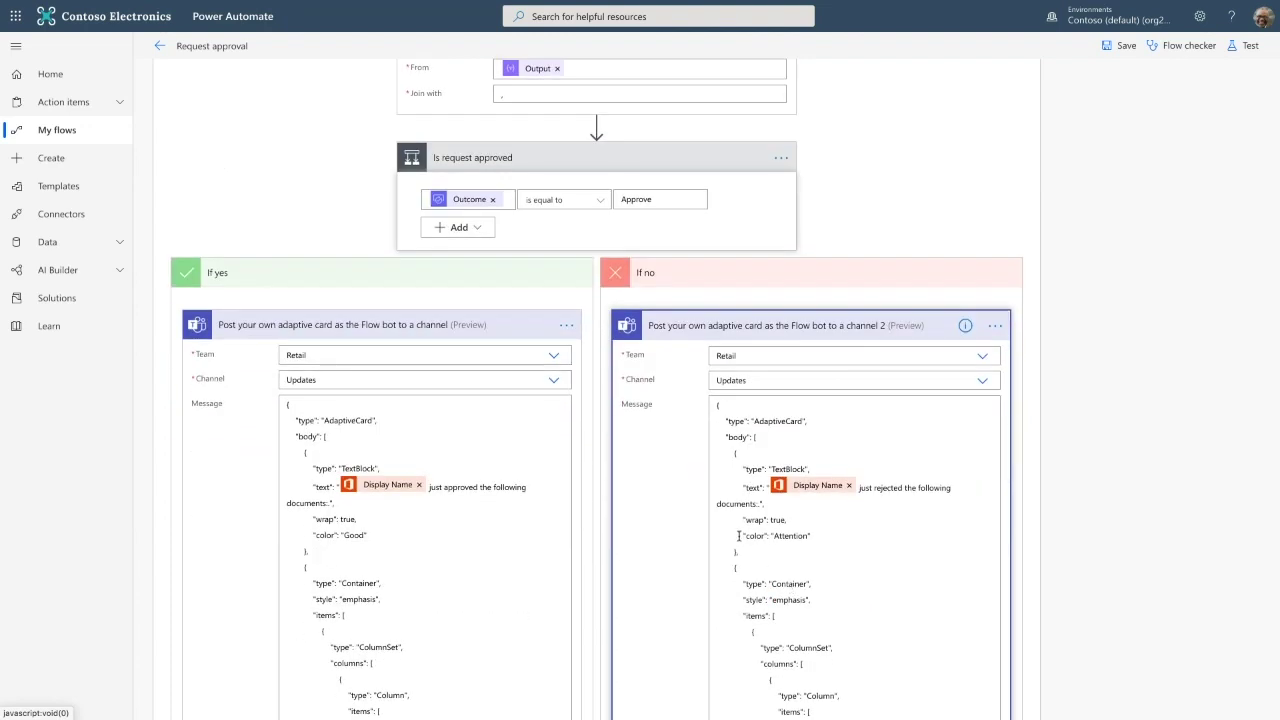
pyautogui.moveTo(740, 535); pyautogui.dragTo(830, 535)
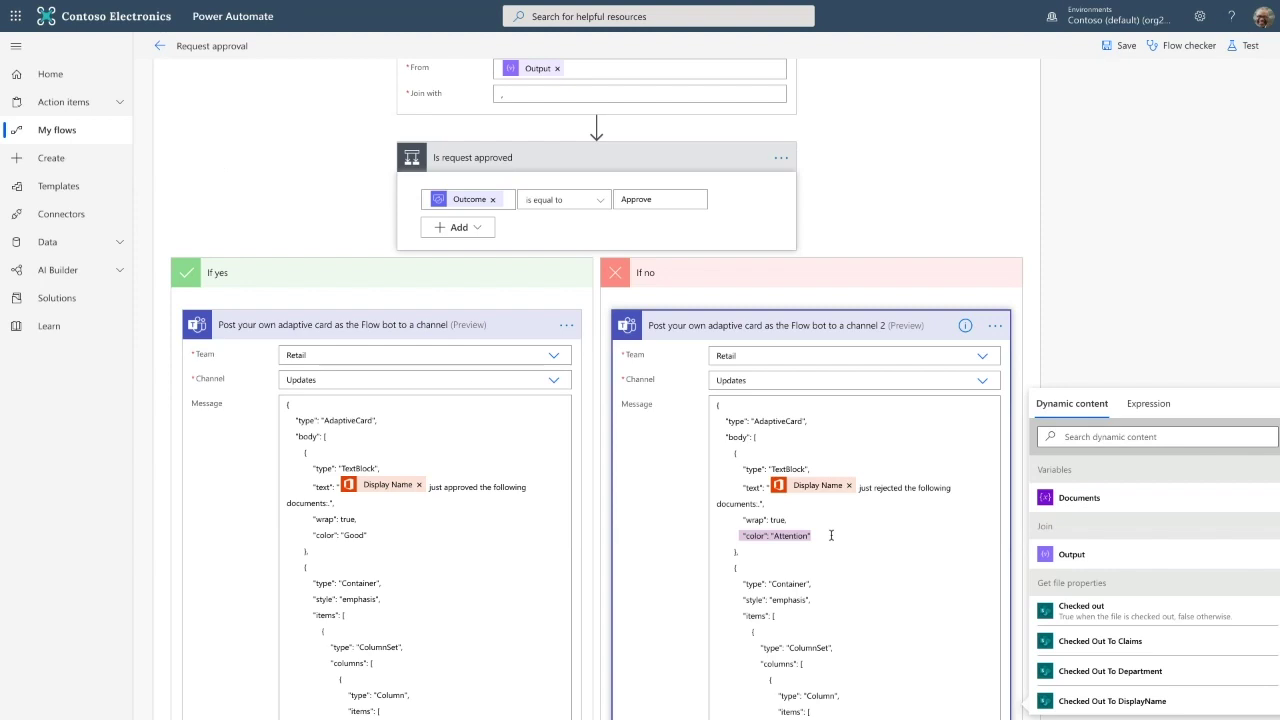
pyautogui.scroll(20, 831, 535)
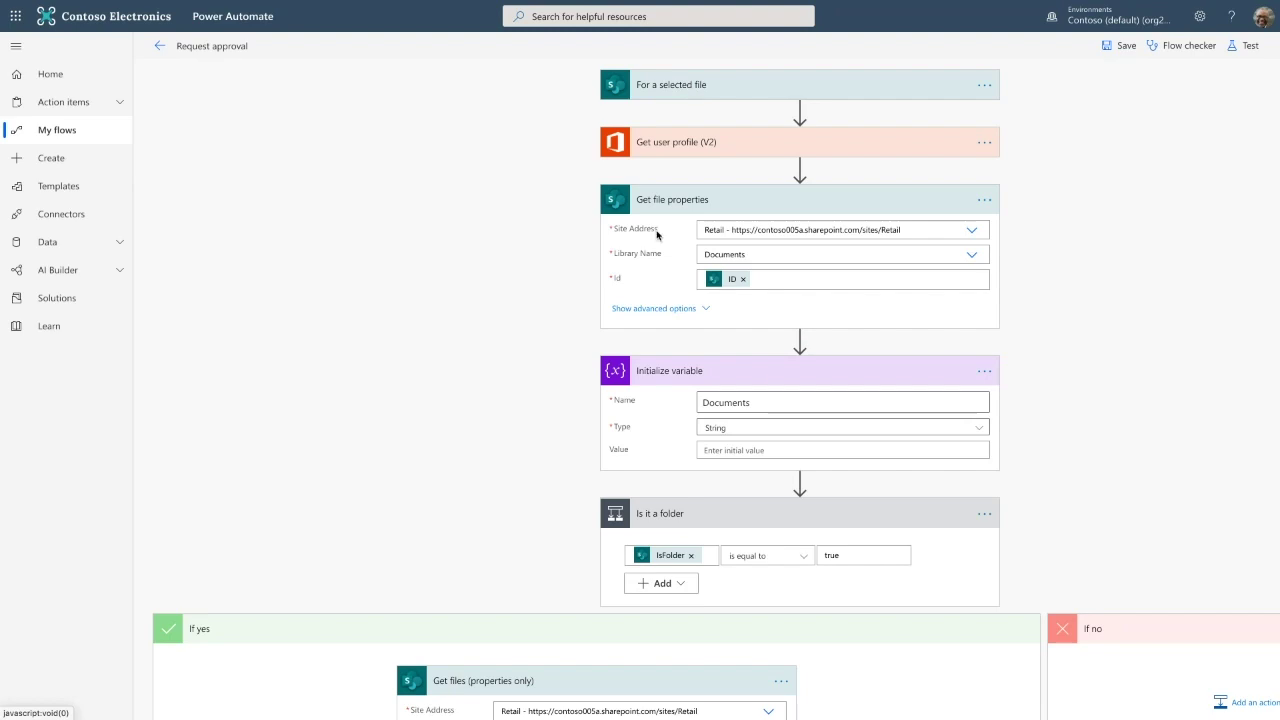
pyautogui.scroll(-4, 645, 323)
pyautogui.scroll(-1, 597, 545)
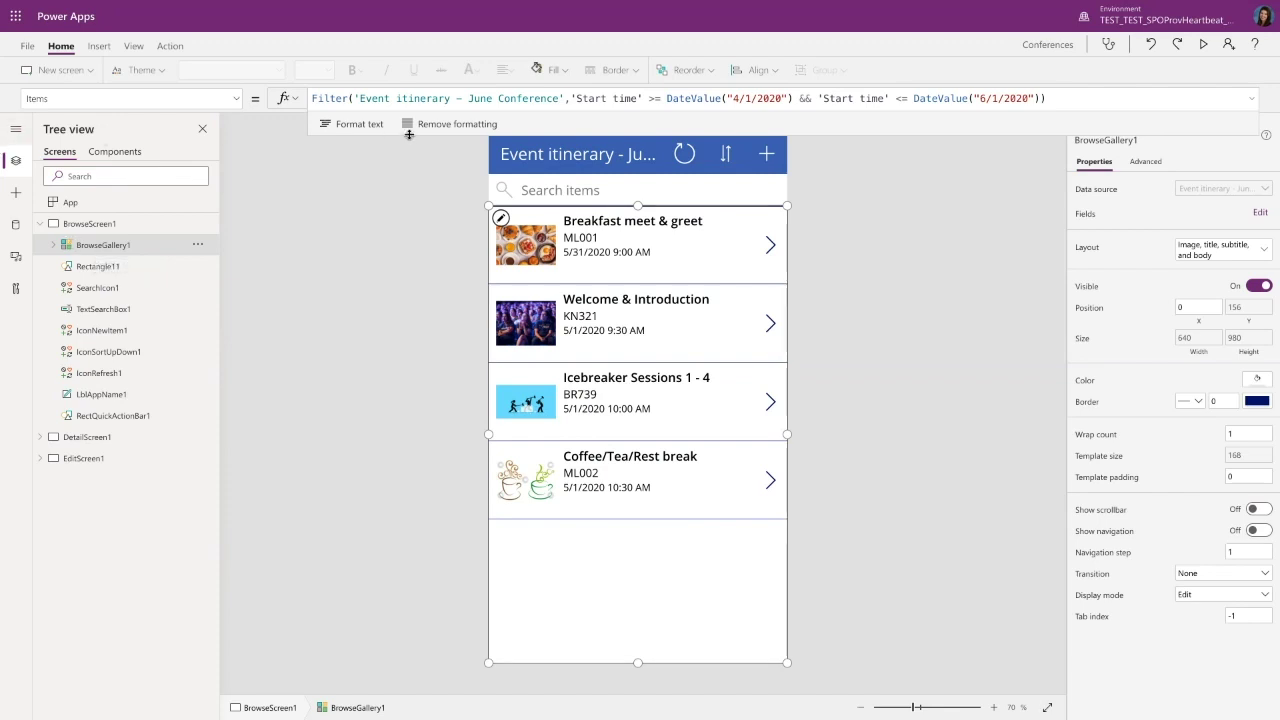
# In Power Apps, enlarge the formula editor for BrowseGallery1's Items property and place the cursor in the Filter function
pyautogui.moveTo(408, 136); pyautogui.dragTo(400, 325)
pyautogui.click(322, 98)
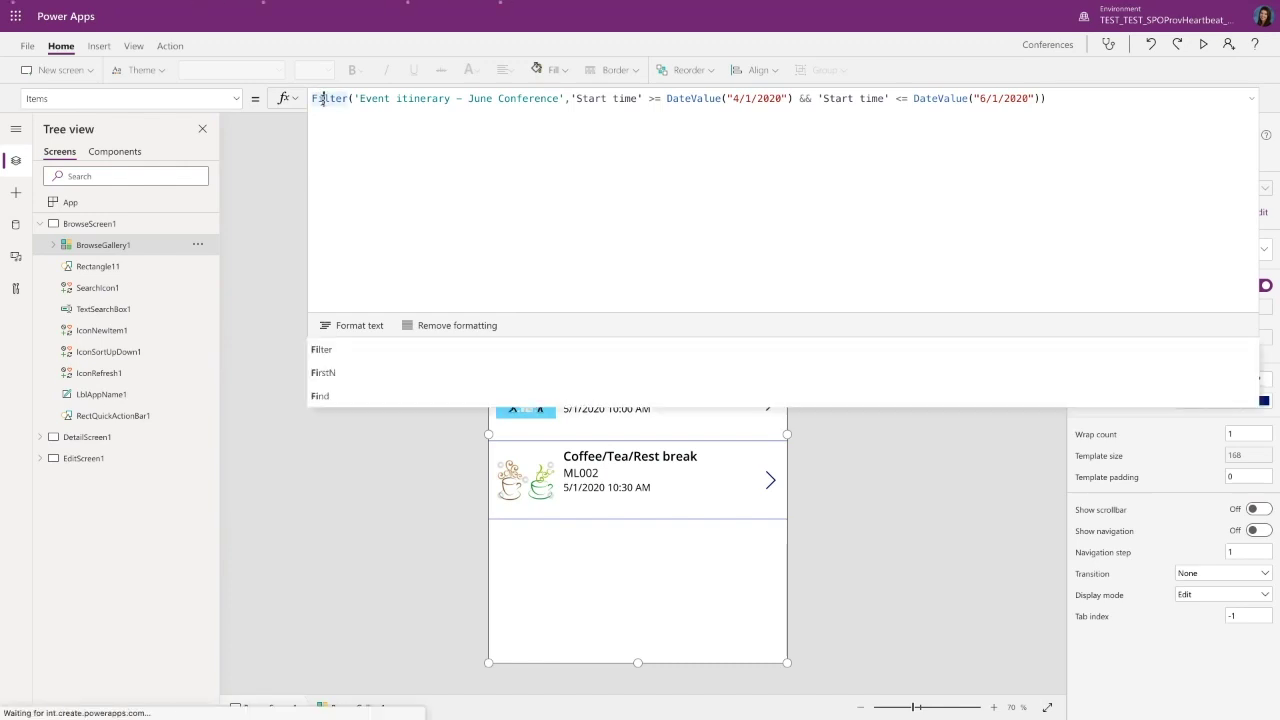
# Examine the gallery's Filter formula: the 'Event itinerary - June Conference' source and both 'Start time' conditions with their DateValue dates
pyautogui.click(380, 99)
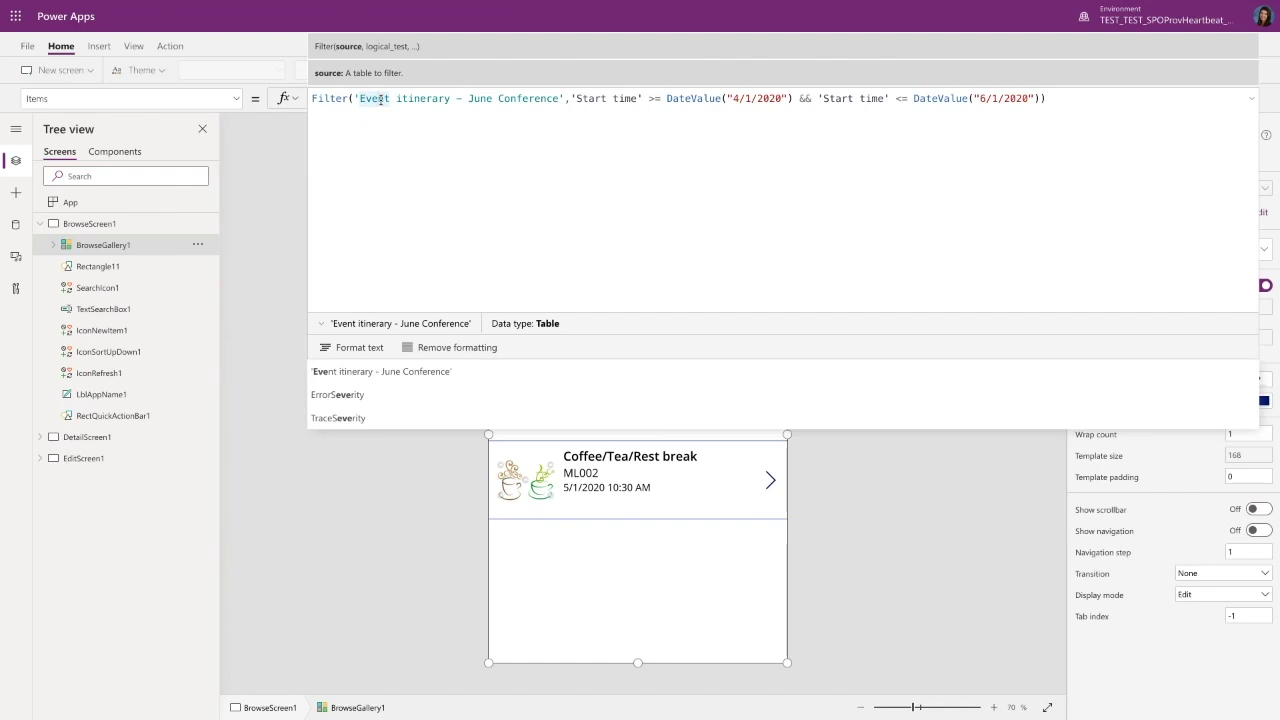
pyautogui.click(577, 100)
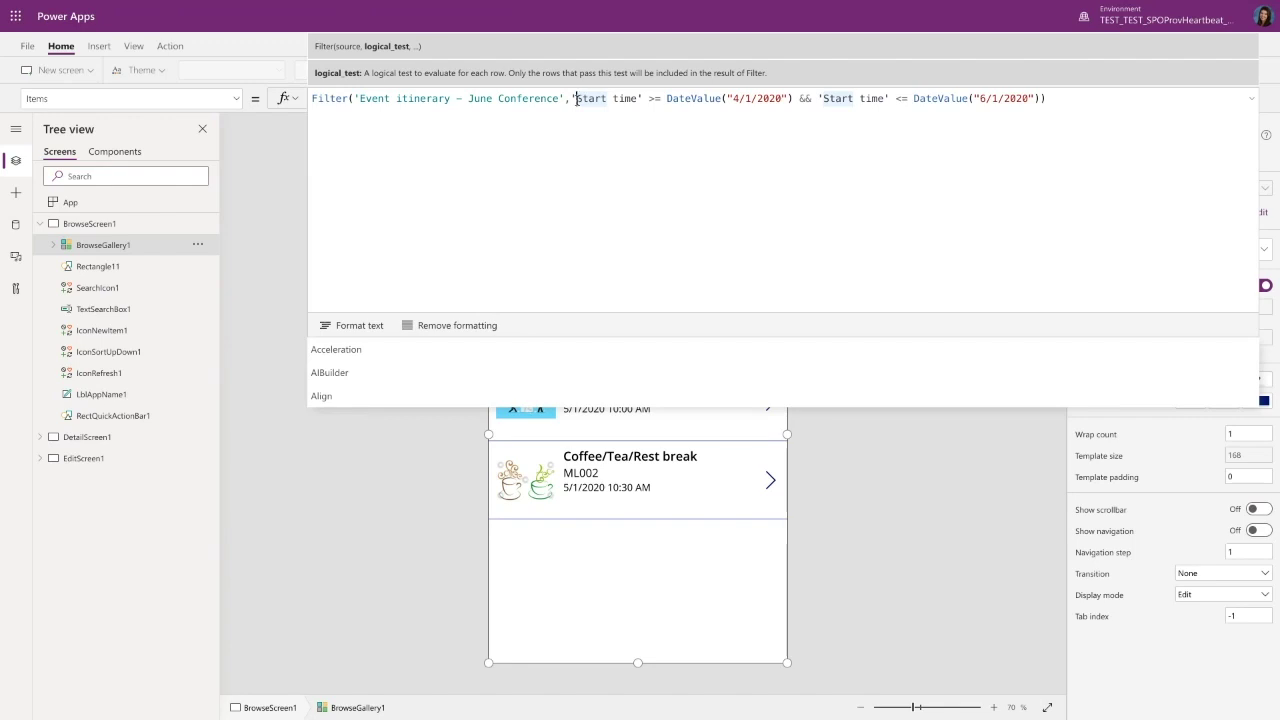
pyautogui.click(592, 100)
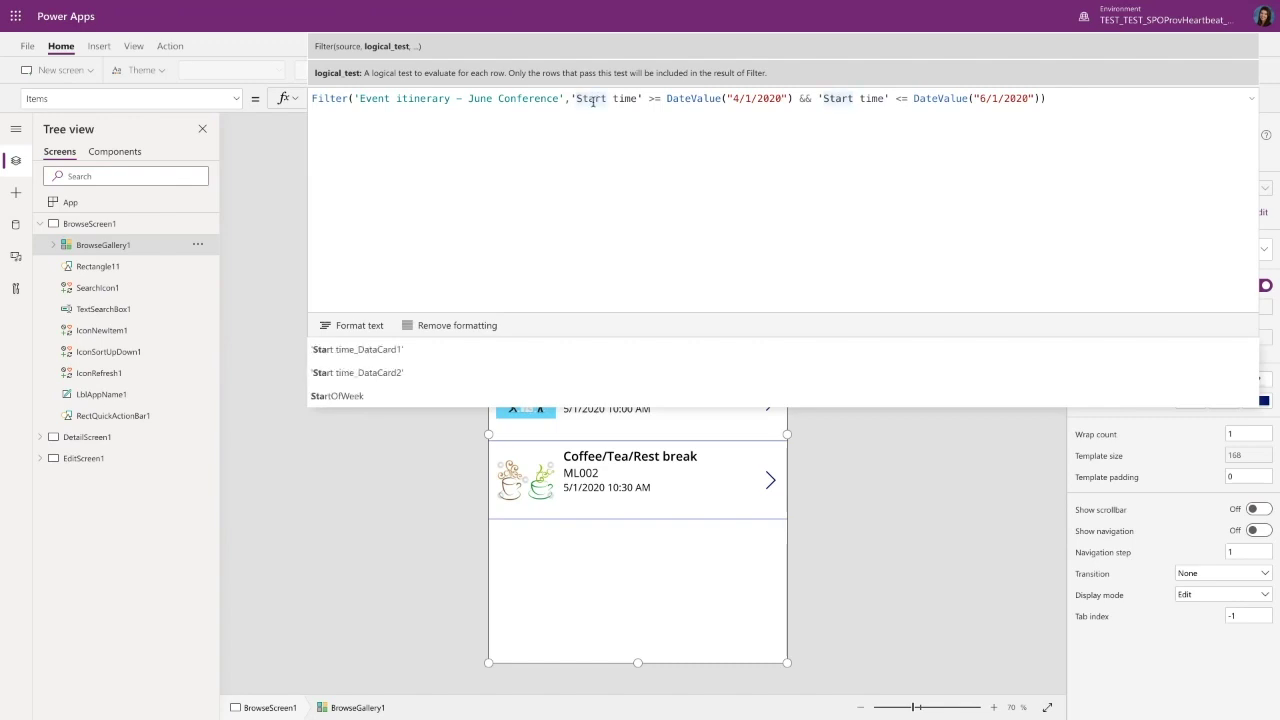
pyautogui.moveTo(735, 99); pyautogui.dragTo(758, 100)
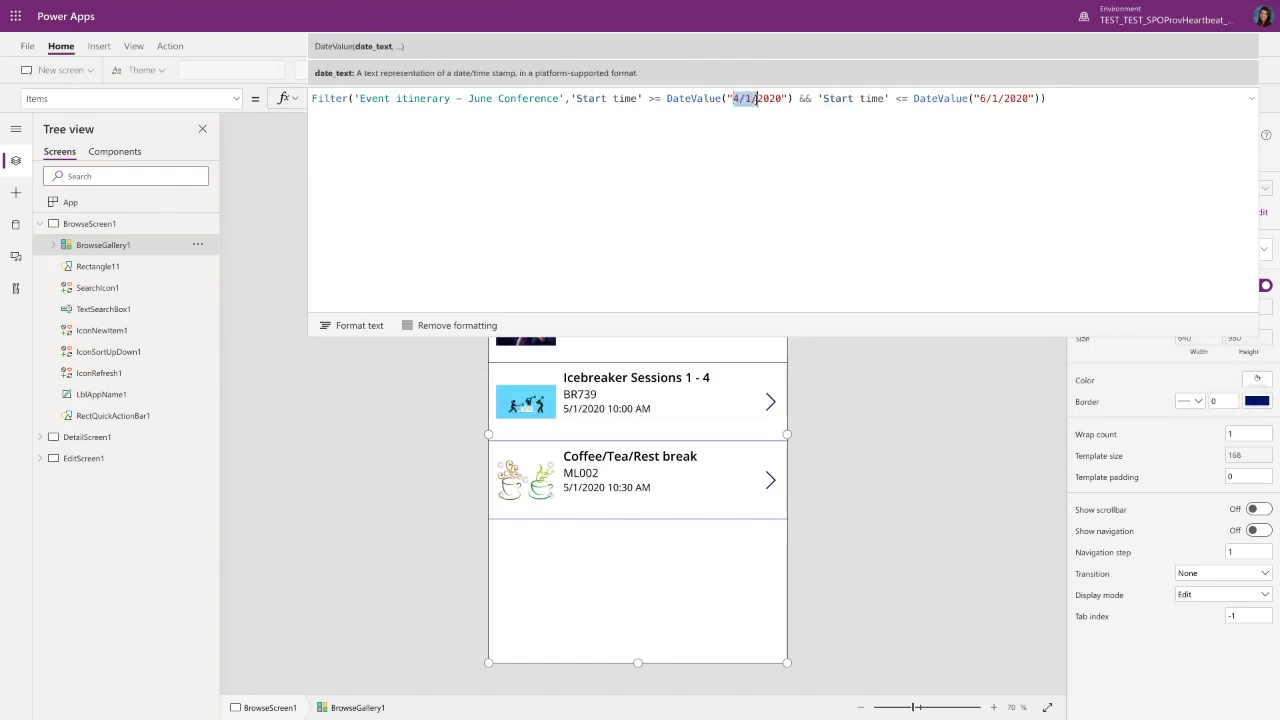
pyautogui.click(628, 122)
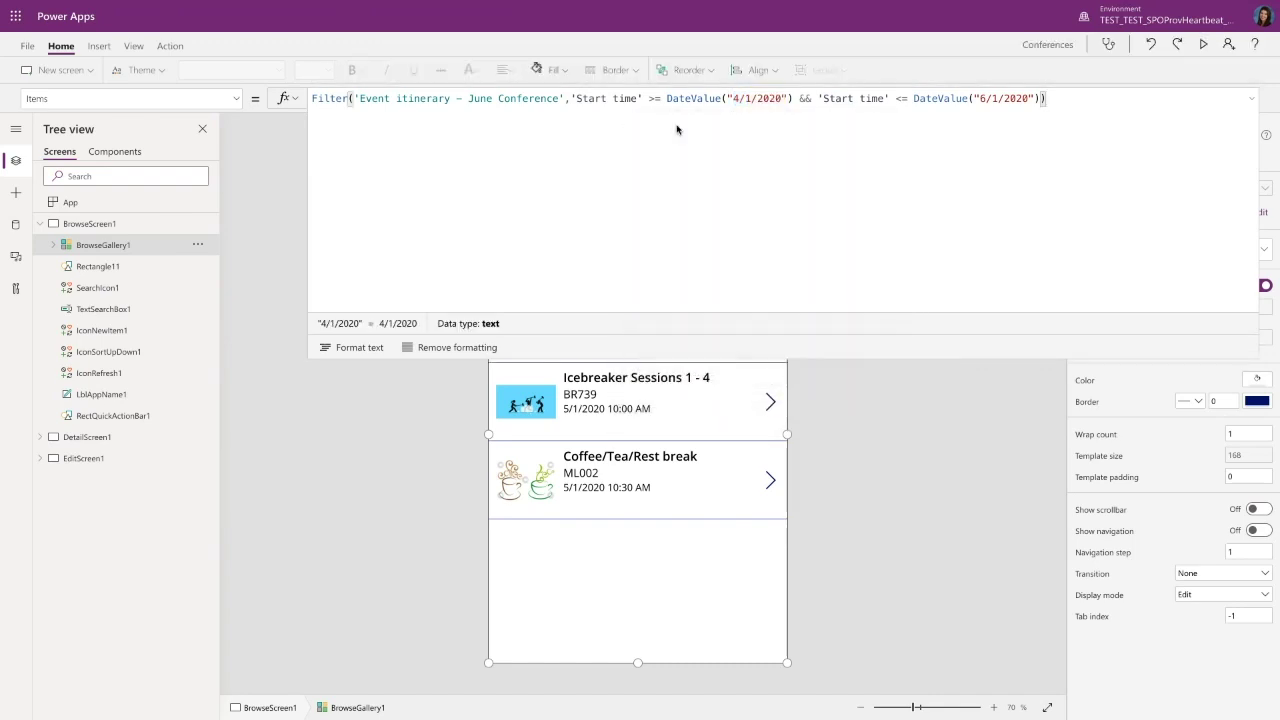
pyautogui.click(737, 100)
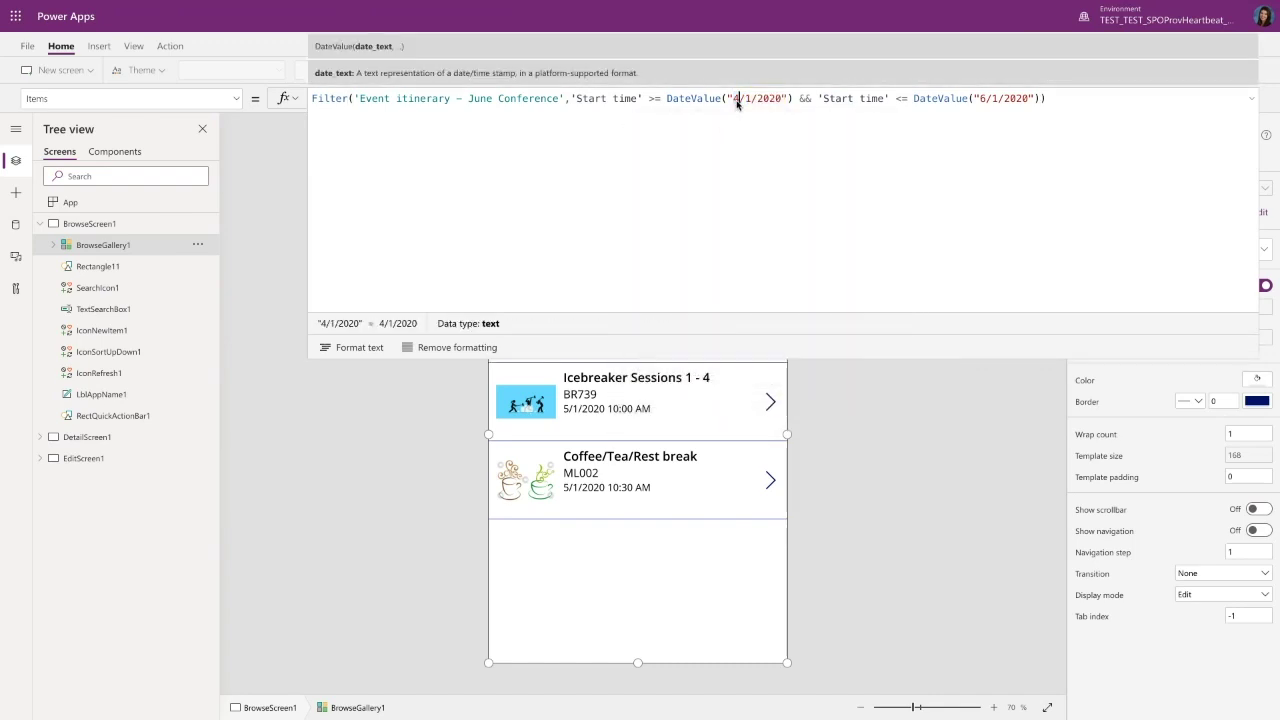
pyautogui.click(862, 100)
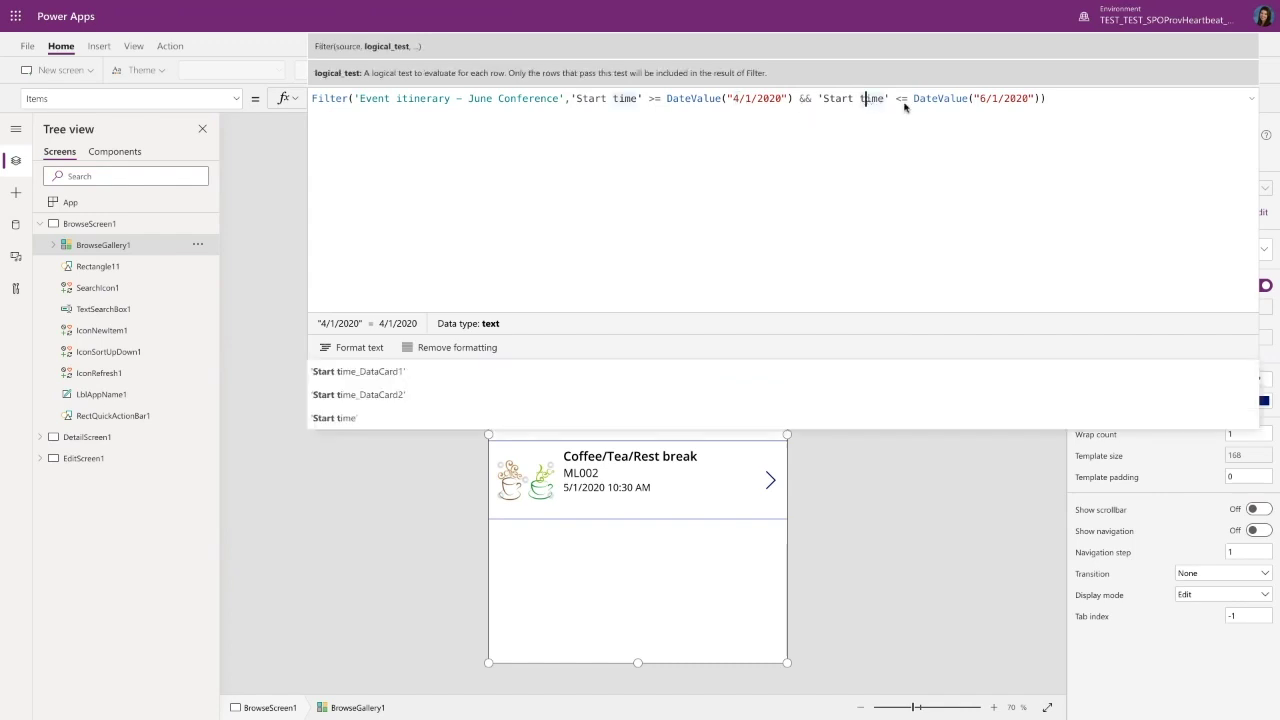
pyautogui.click(982, 101)
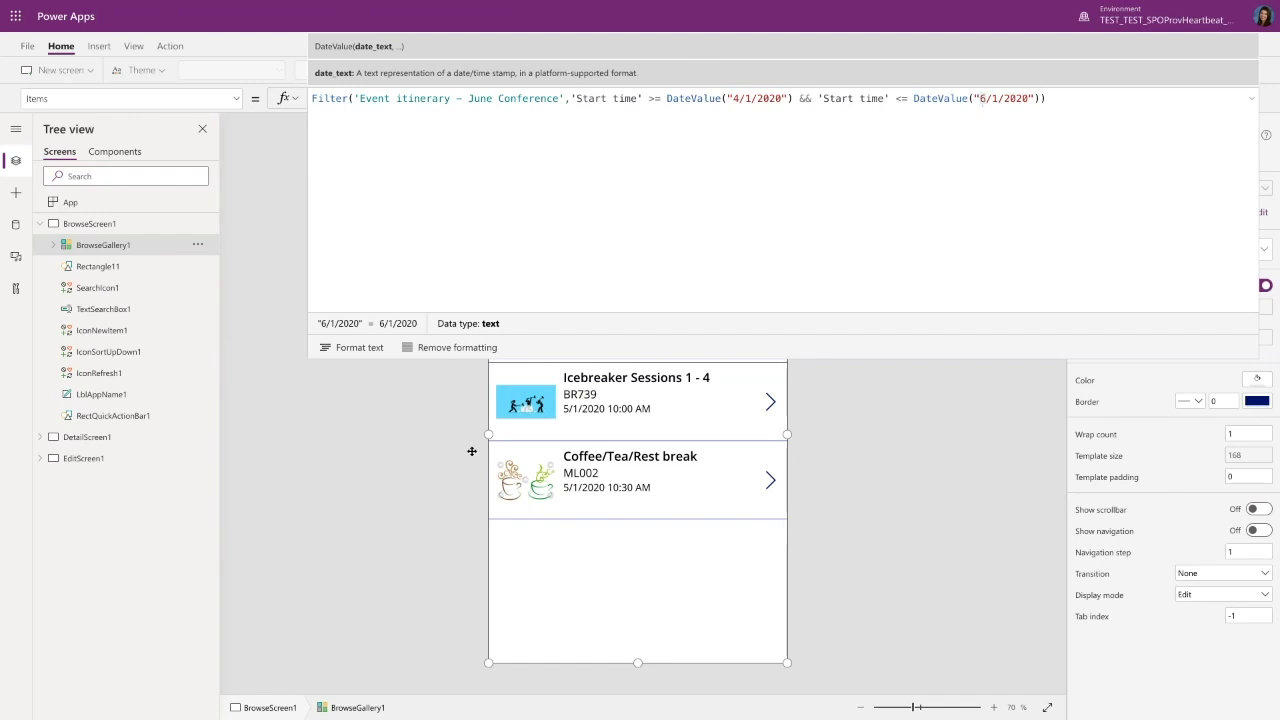
# Shrink the formula editor to uncover the gallery and inspect the start time label of the Breakfast meet & greet item
pyautogui.click(426, 509)
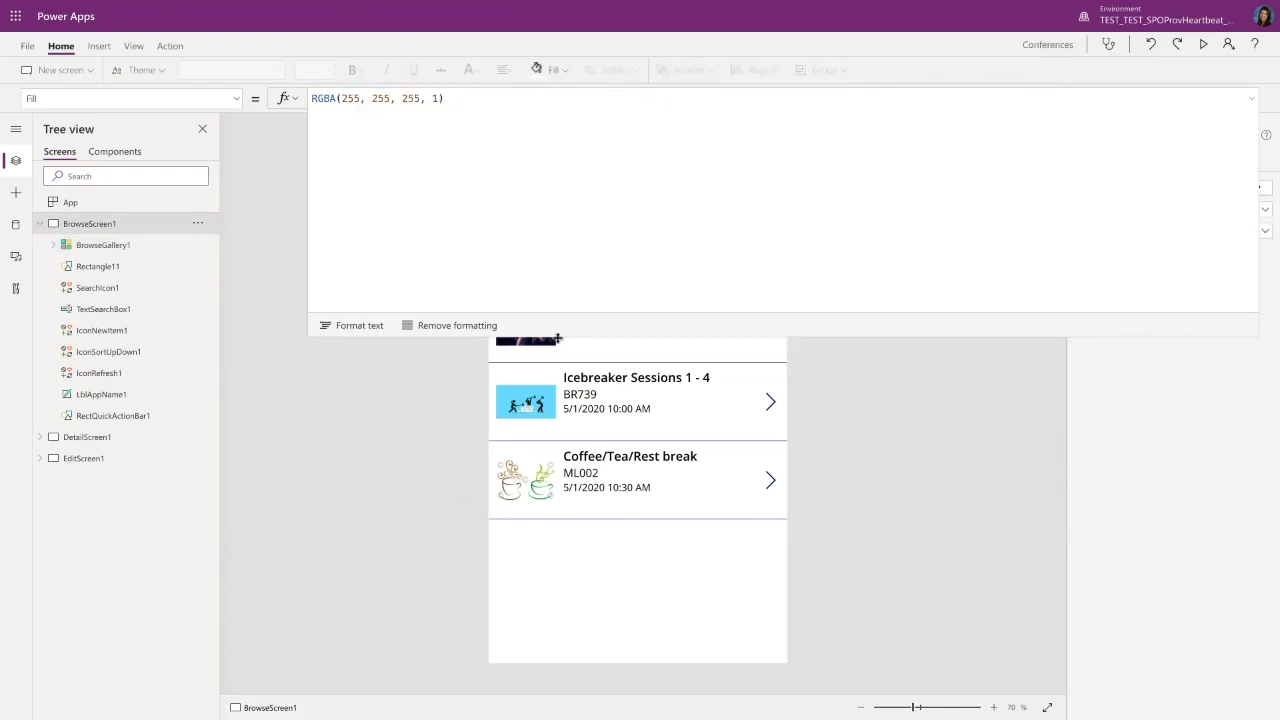
pyautogui.moveTo(557, 330); pyautogui.dragTo(588, 155)
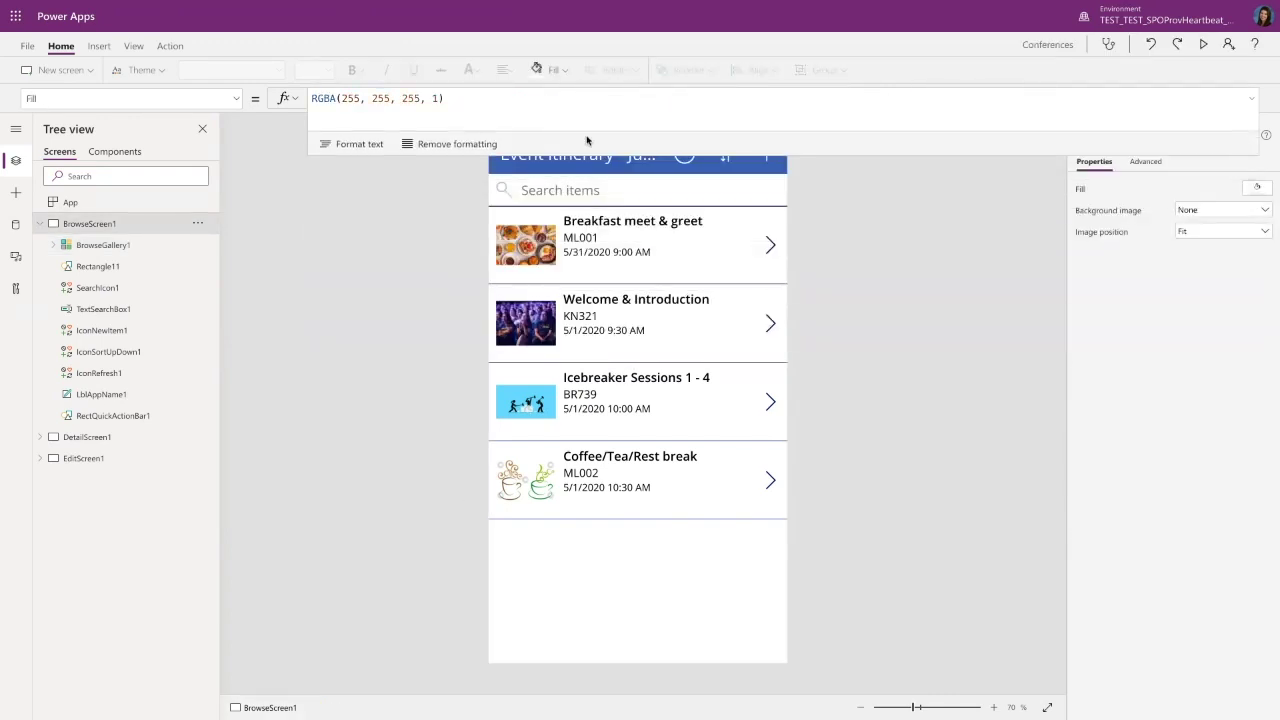
pyautogui.click(596, 253)
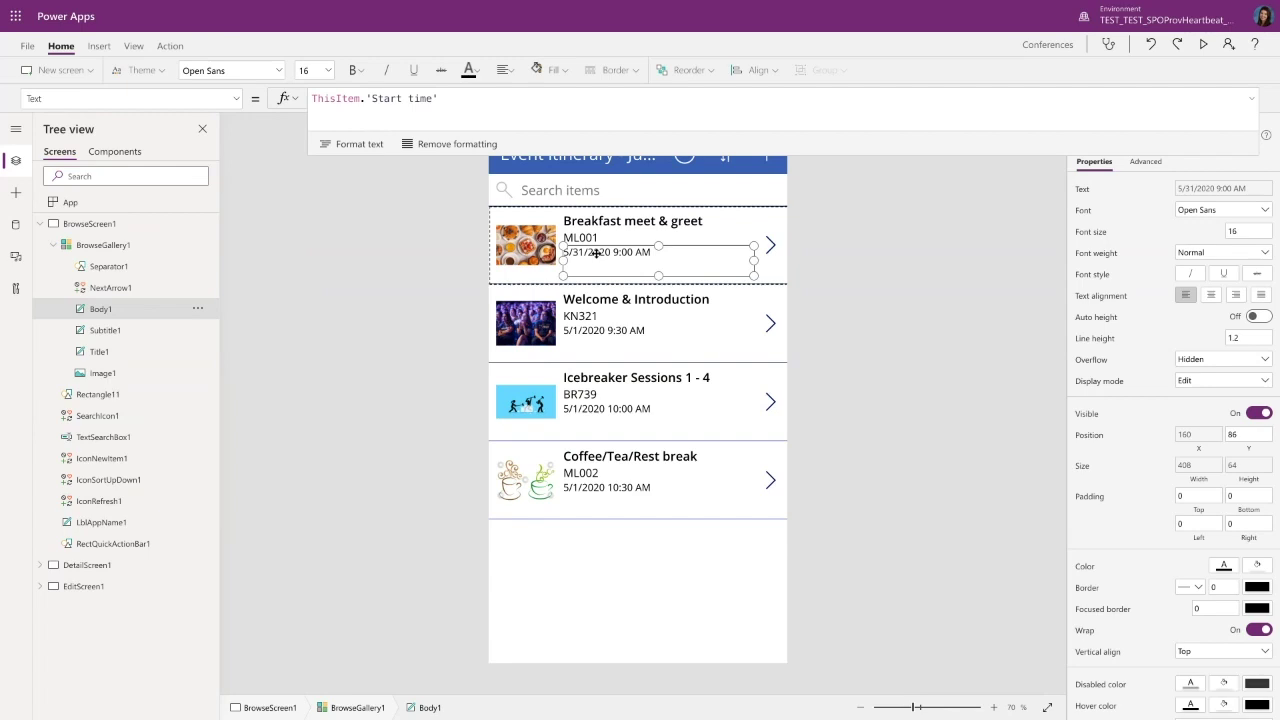
# Change the upper date limit in BrowseGallery1's Items filter to 10/1/2020, apply it and reselect the gallery
pyautogui.click(112, 246)
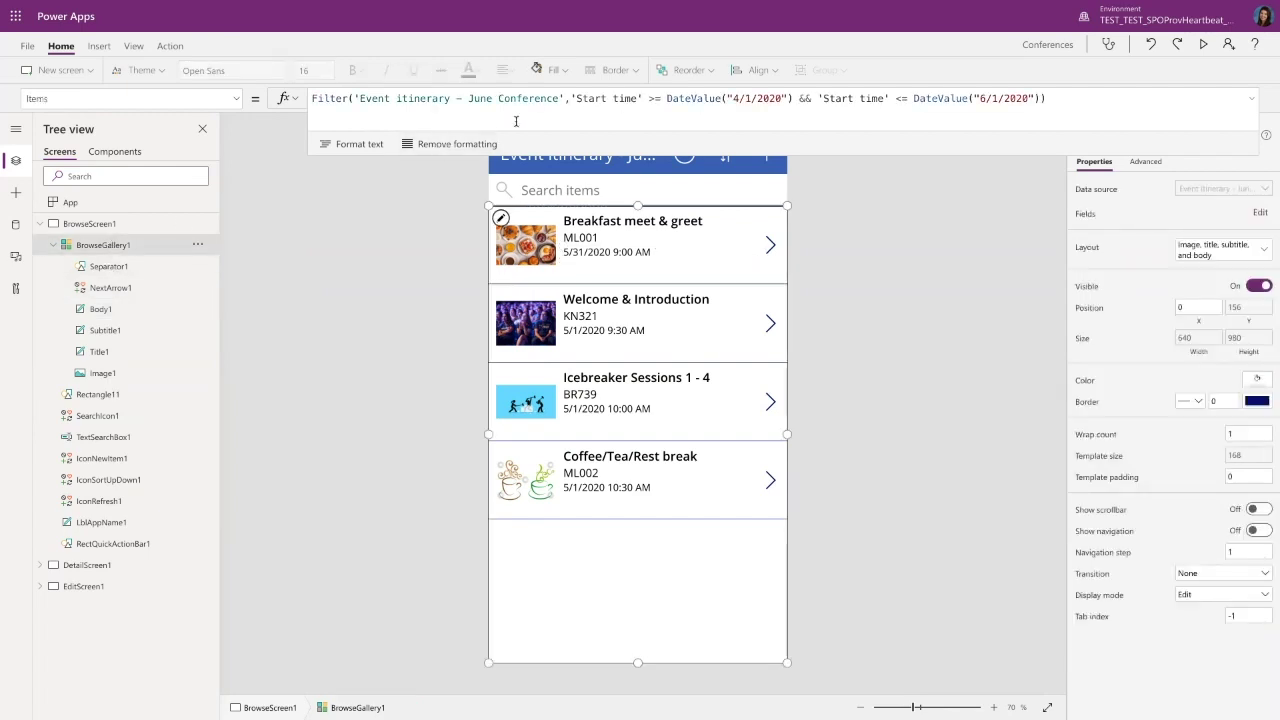
pyautogui.click(983, 98)
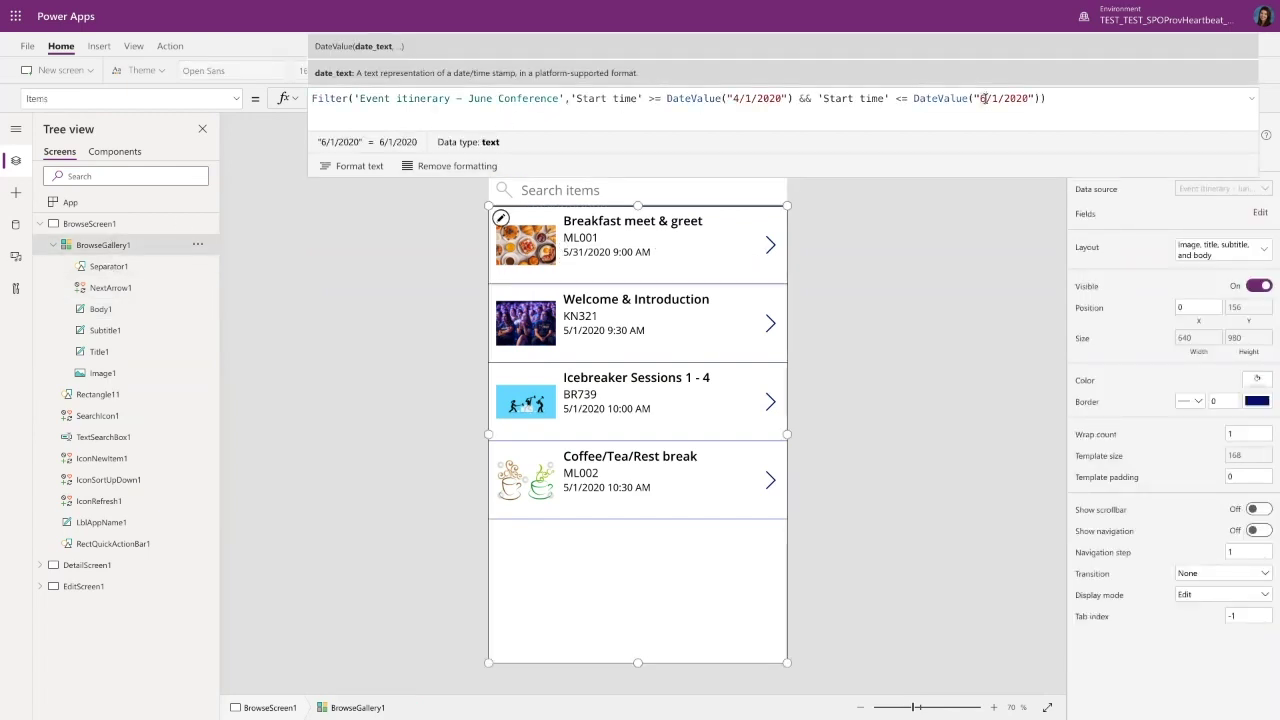
pyautogui.press('BackSpace')
pyautogui.write('10')
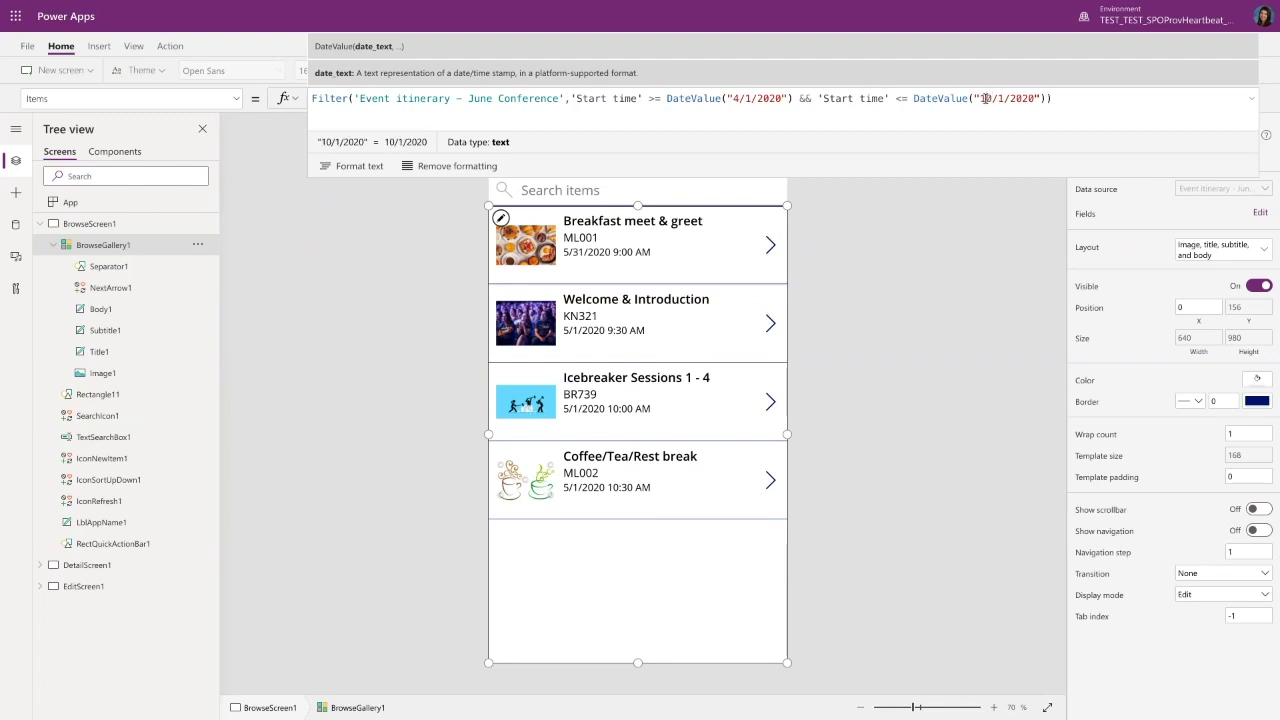
pyautogui.click(935, 216)
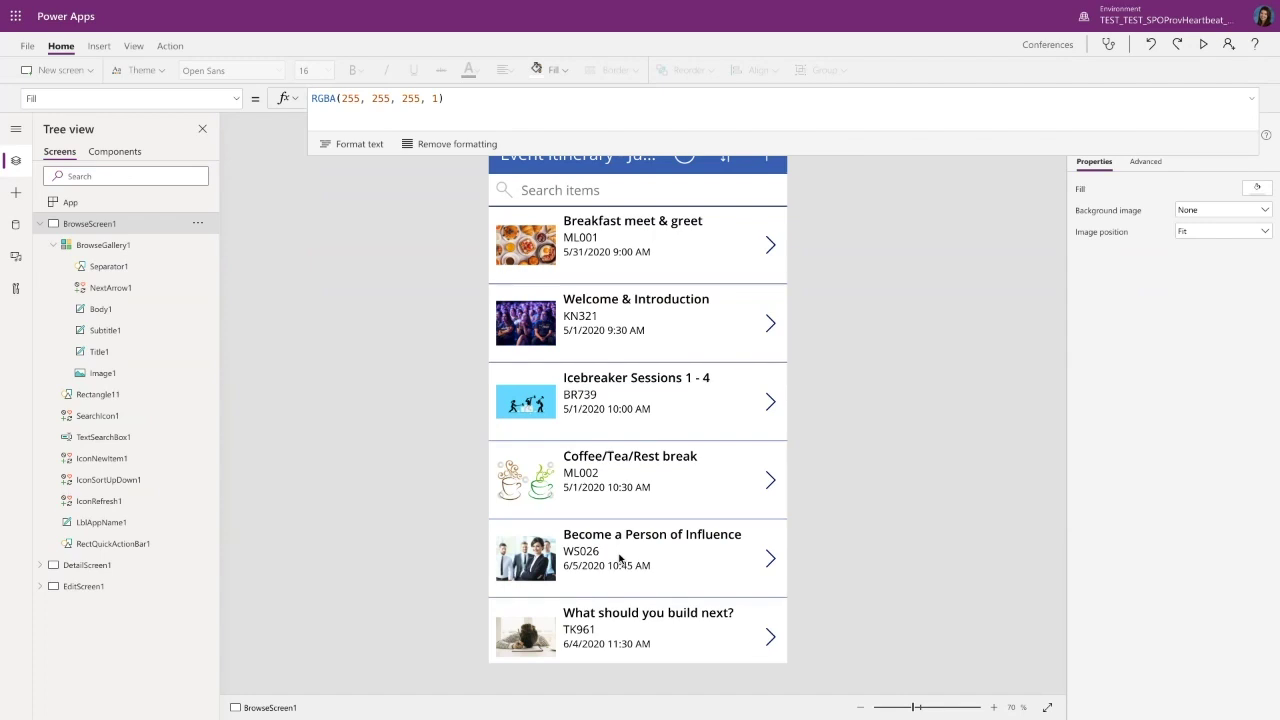
pyautogui.click(93, 252)
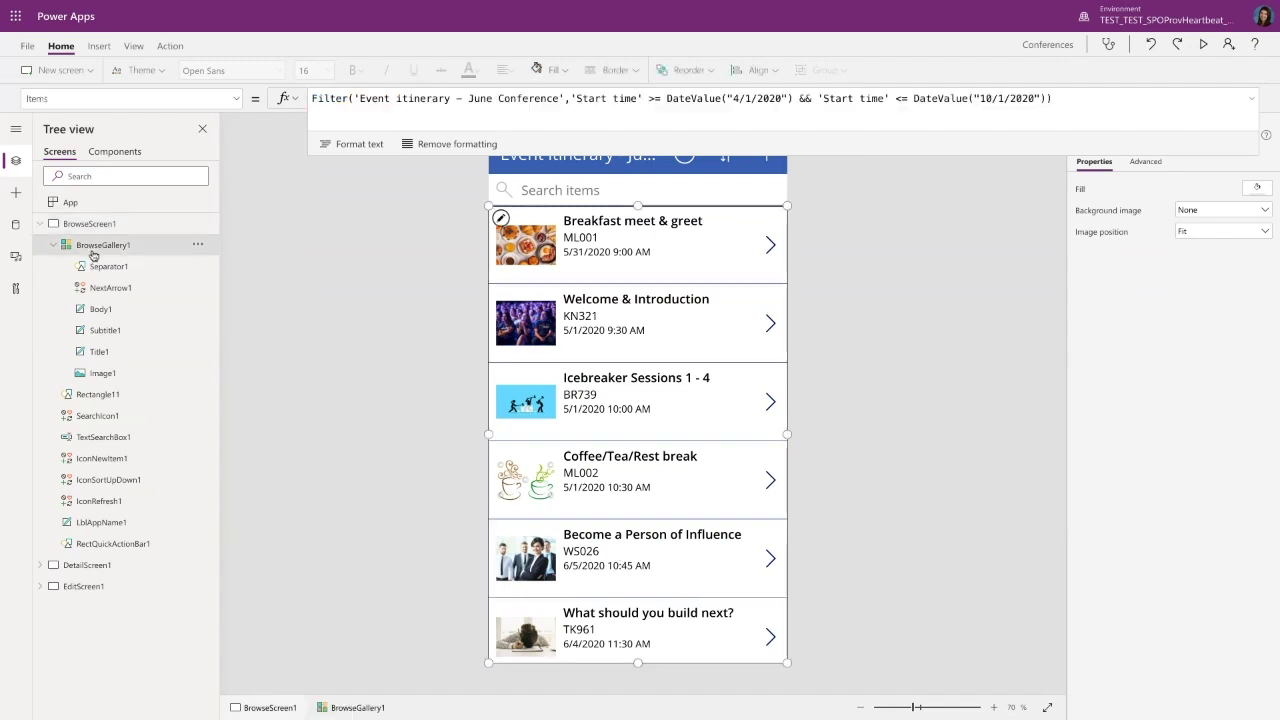